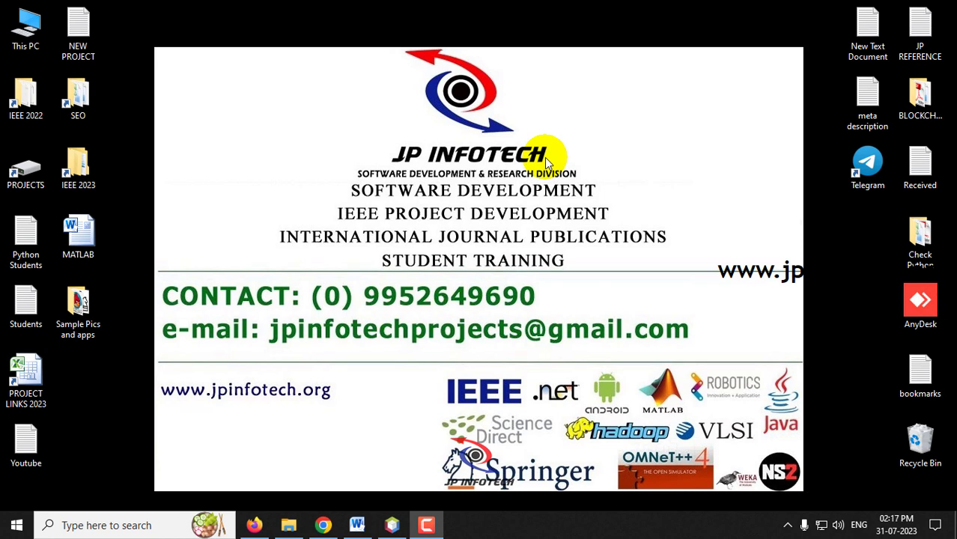
# Step: Bring back the Word report, highlight its title and read through the abstract toward Existing System
pyautogui.click(360, 525)
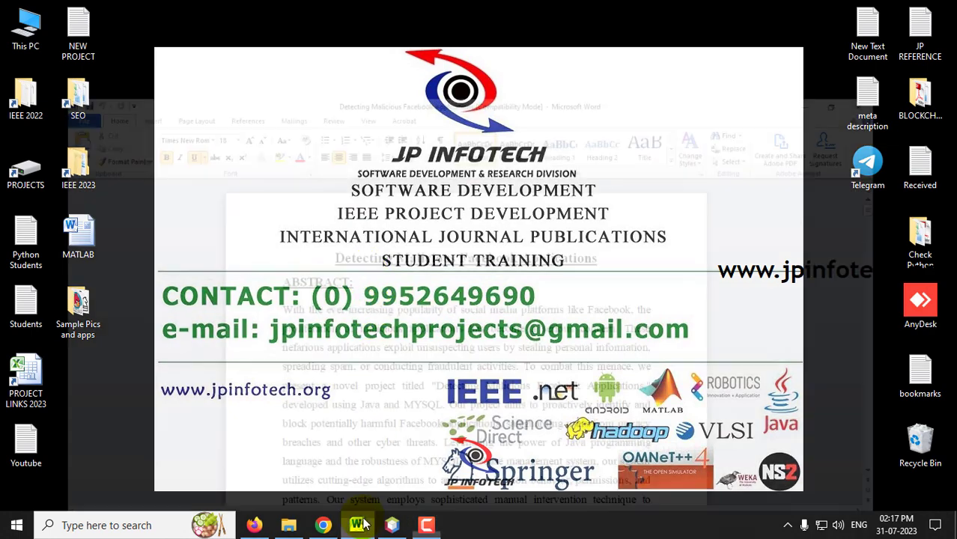
pyautogui.moveTo(315, 188); pyautogui.dragTo(605, 186)
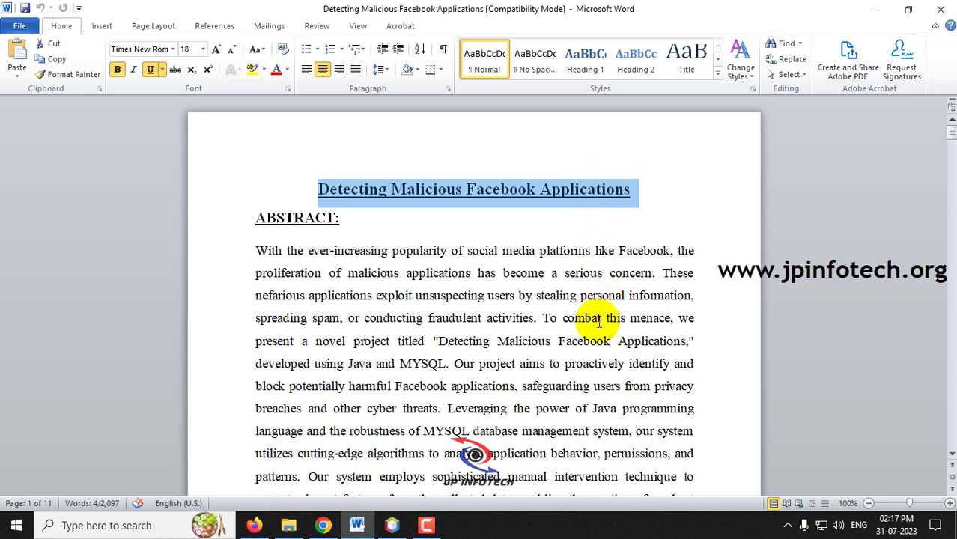
pyautogui.scroll(-2, 598, 323)
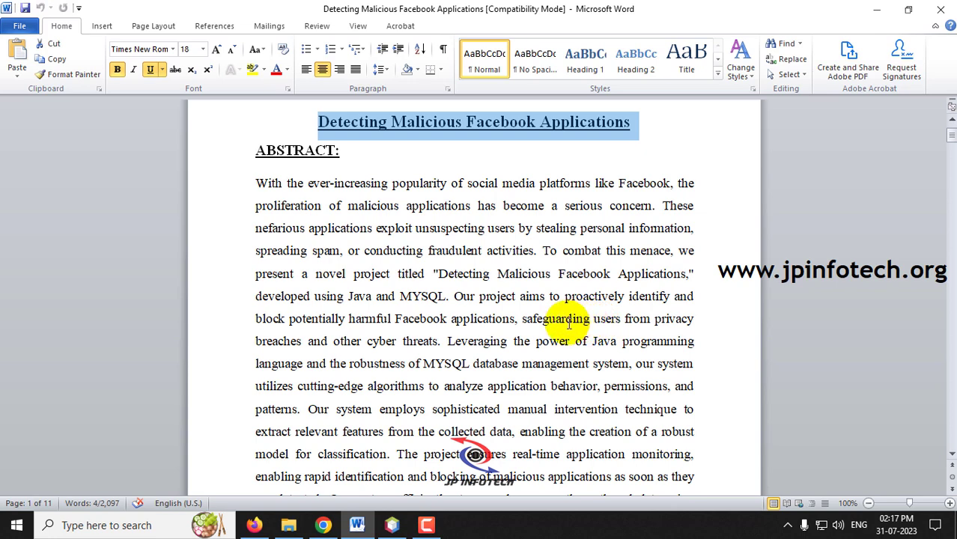
pyautogui.click(569, 324)
pyautogui.scroll(-1, 568, 323)
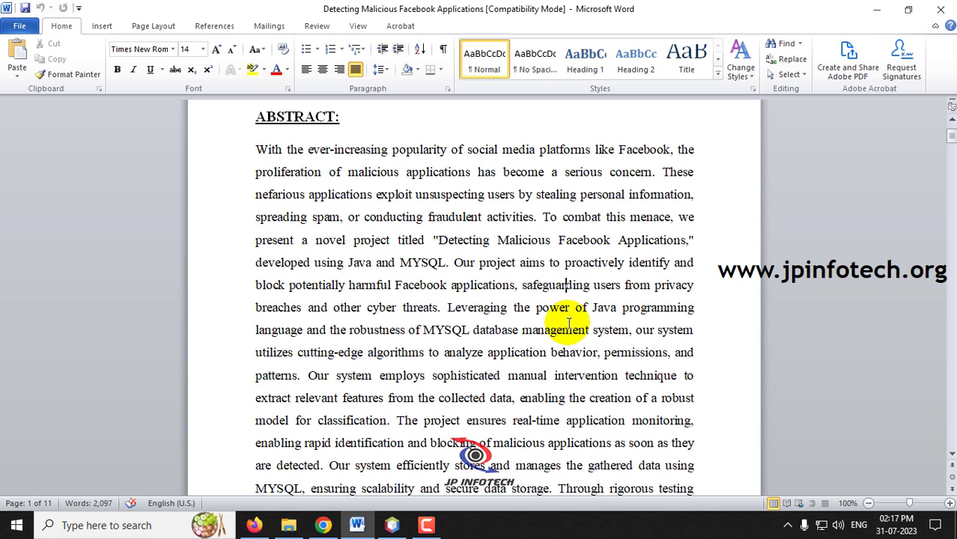
pyautogui.scroll(-1, 569, 323)
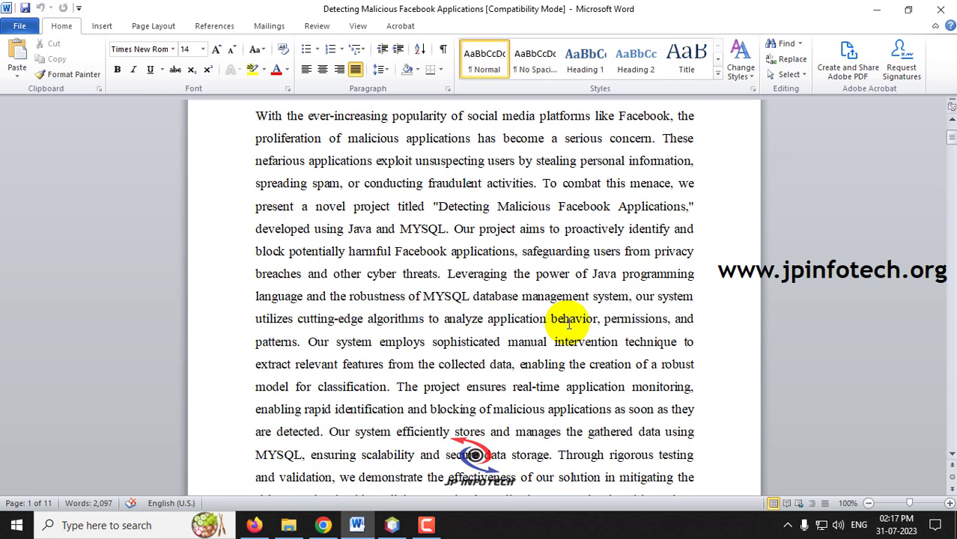
pyautogui.scroll(-15, 569, 324)
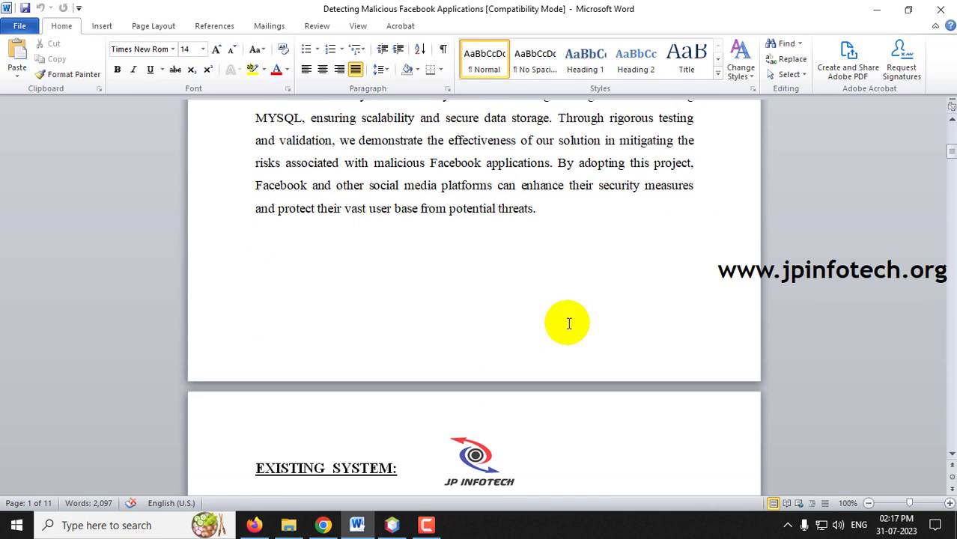
# Step: Highlight the EXISTING SYSTEM and DISADVANTAGES OF EXISTING SYSTEM headings while scrolling down
pyautogui.moveTo(252, 196); pyautogui.dragTo(427, 199)
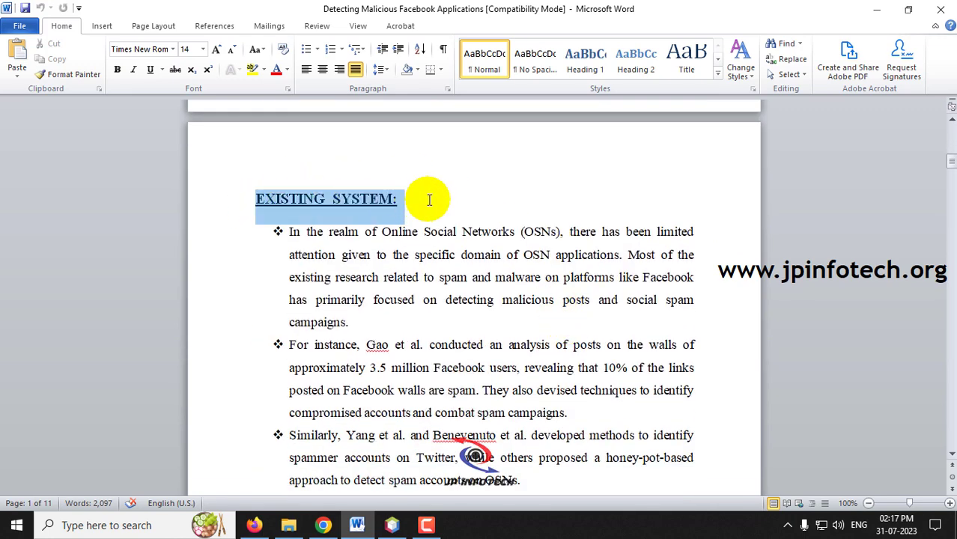
pyautogui.scroll(-3, 516, 301)
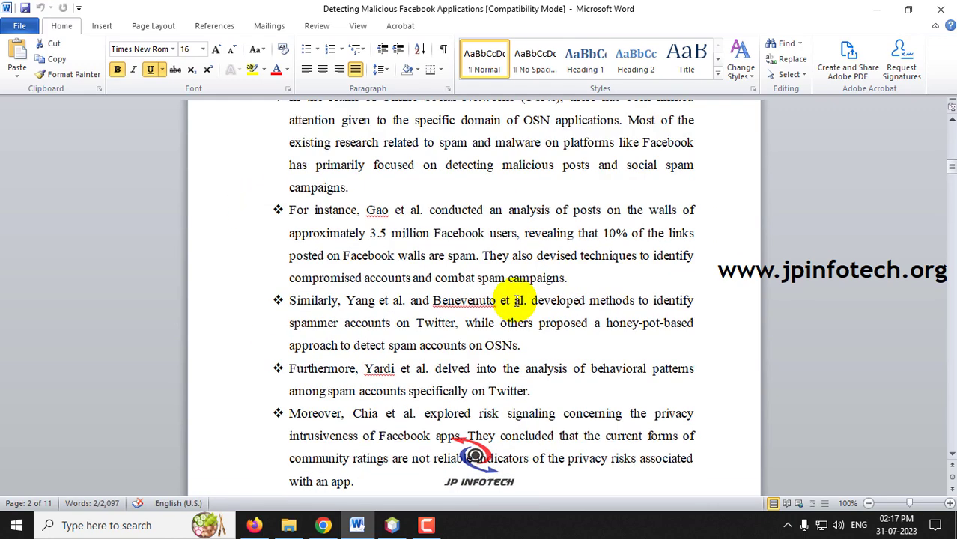
pyautogui.scroll(-8, 516, 301)
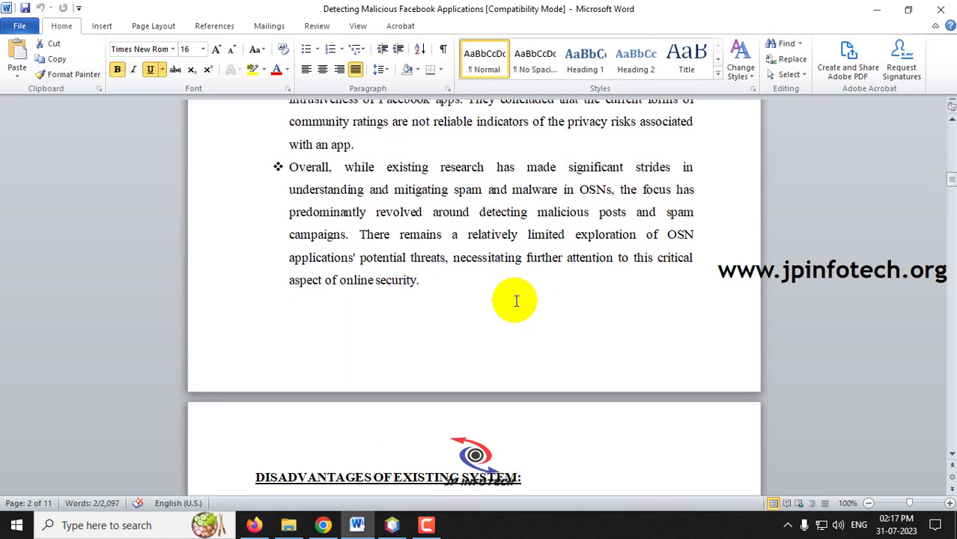
pyautogui.scroll(-4, 516, 301)
pyautogui.scroll(-2, 480, 292)
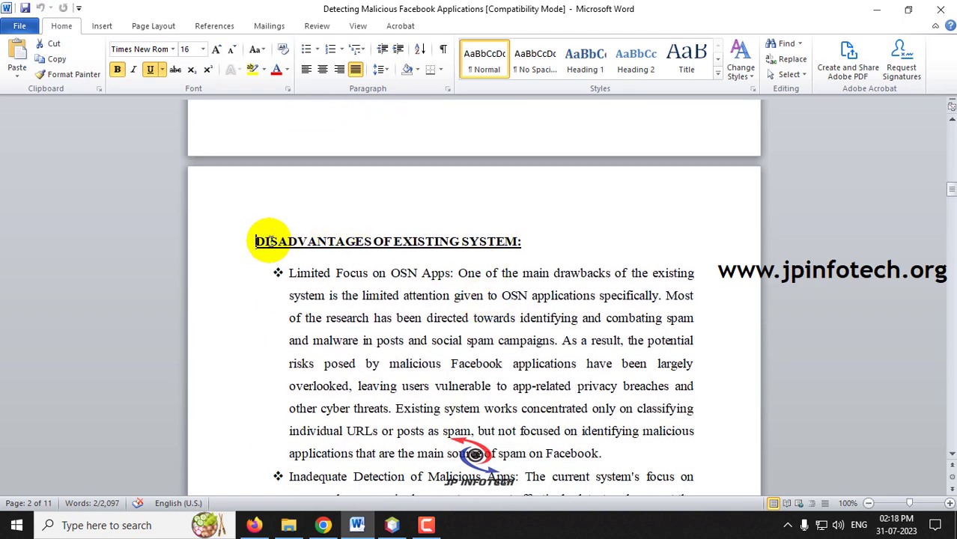
pyautogui.moveTo(255, 241); pyautogui.dragTo(513, 244)
pyautogui.scroll(-15, 459, 252)
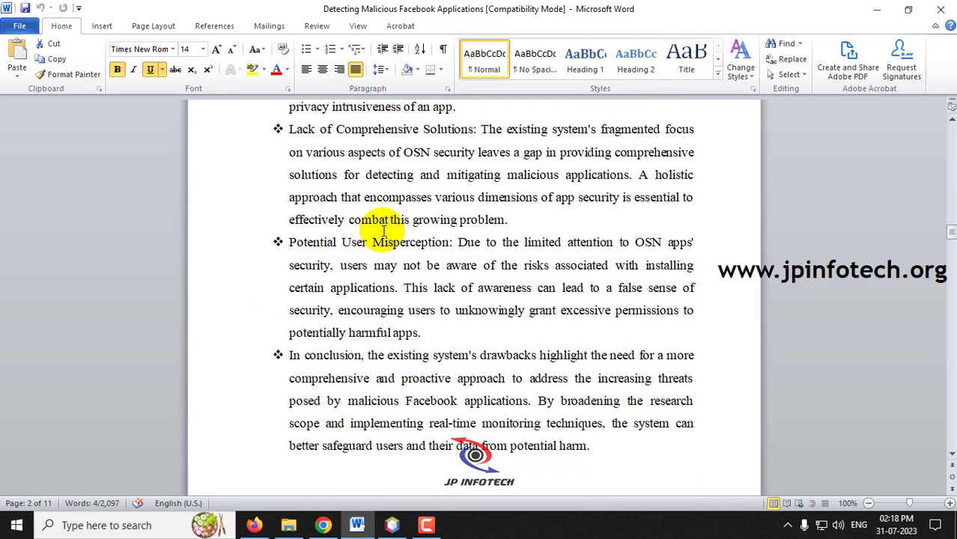
pyautogui.scroll(-20, 383, 233)
# Step: Select the PROPOSED SYSTEM heading and its text, scrolling on to the System Architecture section
pyautogui.click(247, 129)
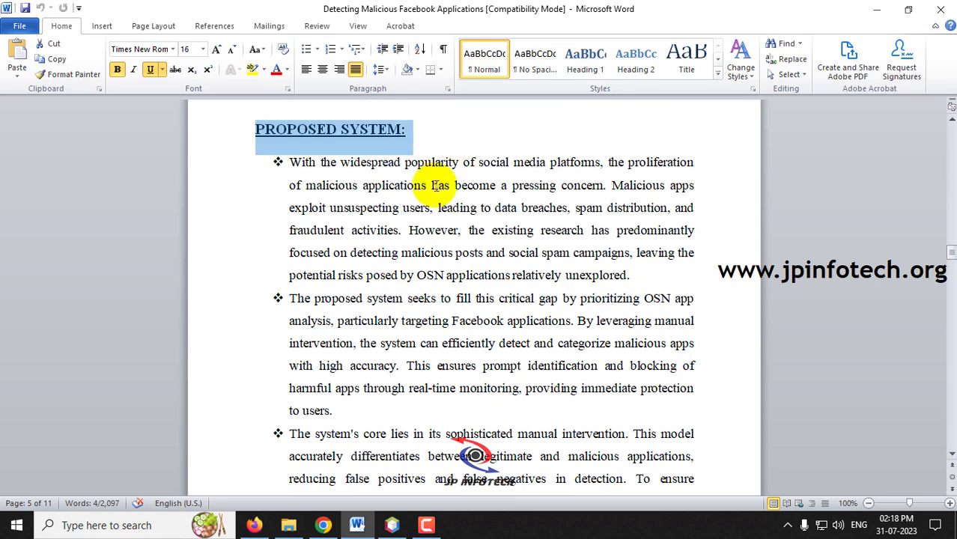
pyautogui.moveTo(434, 186); pyautogui.dragTo(471, 274)
pyautogui.scroll(-14, 449, 314)
pyautogui.scroll(-5, 561, 384)
pyautogui.moveTo(287, 303); pyautogui.dragTo(653, 251)
pyautogui.scroll(-10, 637, 326)
pyautogui.scroll(-15, 653, 322)
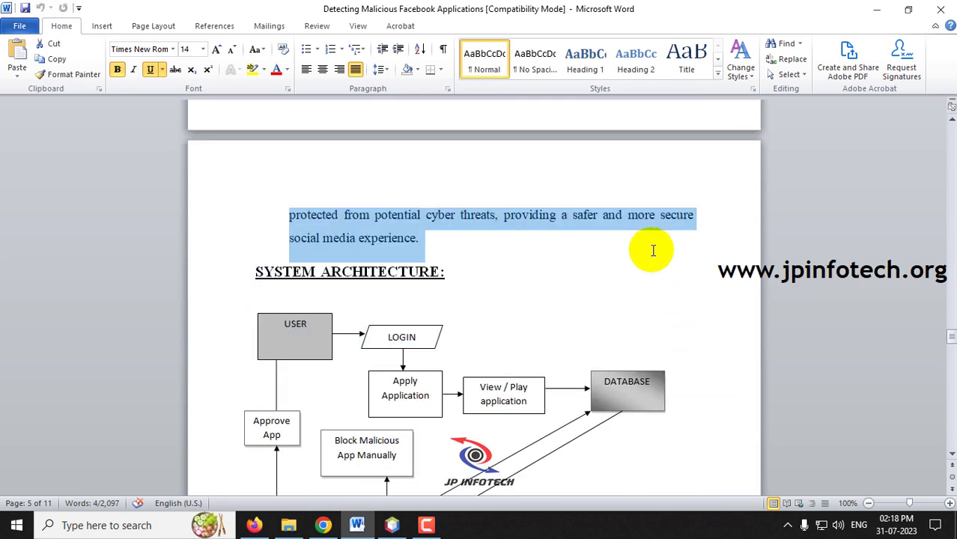
# Step: Select the USER box in the architecture diagram and the four MODULES lines
pyautogui.scroll(-3, 652, 250)
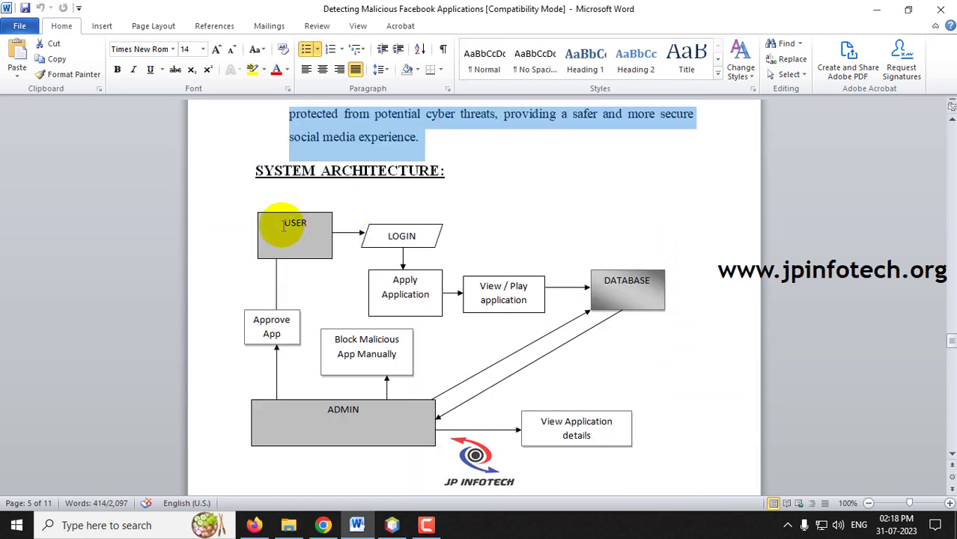
pyautogui.click(283, 225)
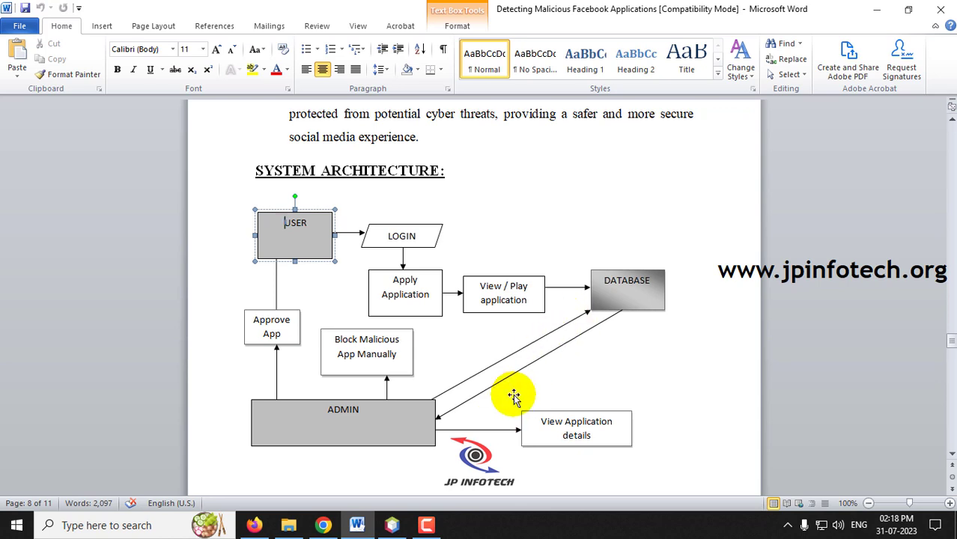
pyautogui.scroll(-8, 513, 397)
pyautogui.click(398, 248)
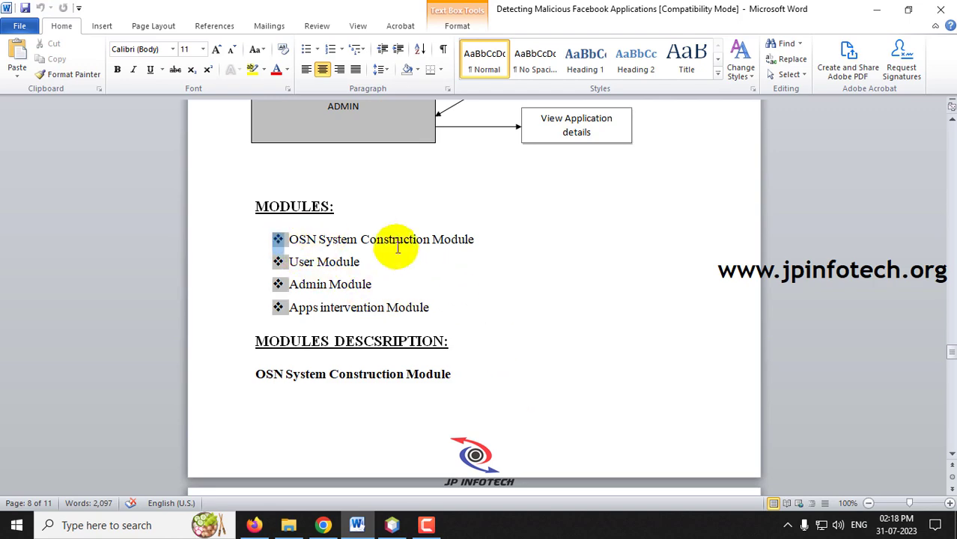
pyautogui.moveTo(486, 306); pyautogui.dragTo(278, 239)
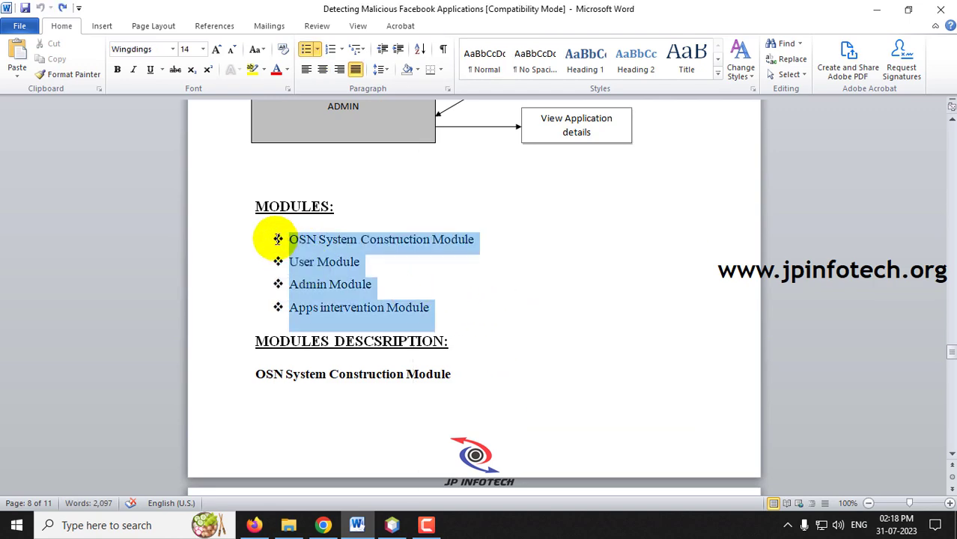
# Step: Highlight the JAVA coding language and Tool lines, return to the document start, and minimize Word
pyautogui.moveTo(950, 350); pyautogui.dragTo(946, 413)
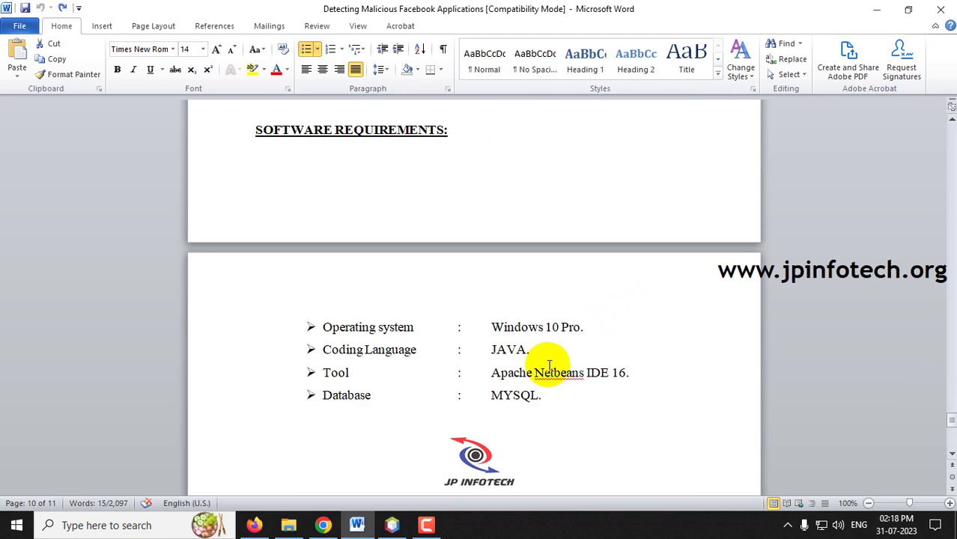
pyautogui.moveTo(531, 350); pyautogui.dragTo(492, 350)
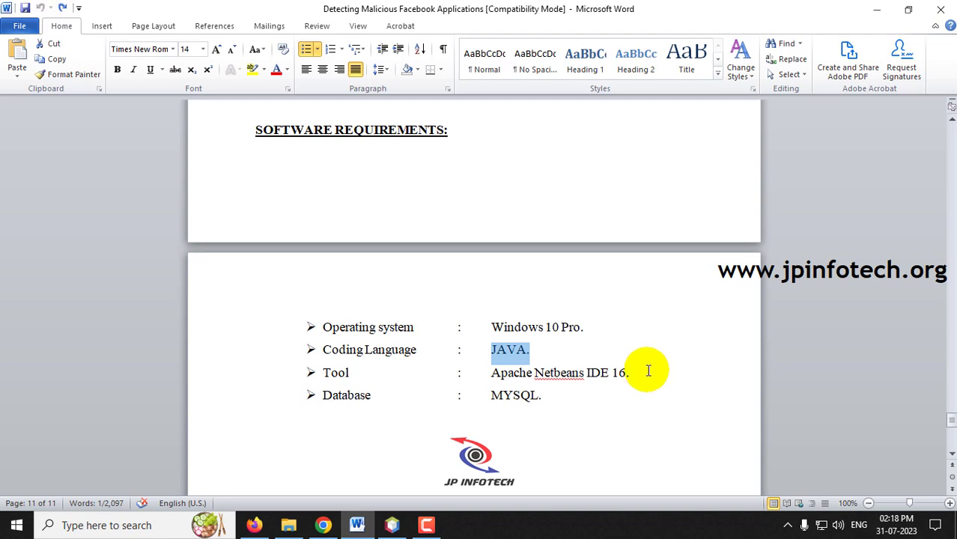
pyautogui.moveTo(641, 370); pyautogui.dragTo(322, 392)
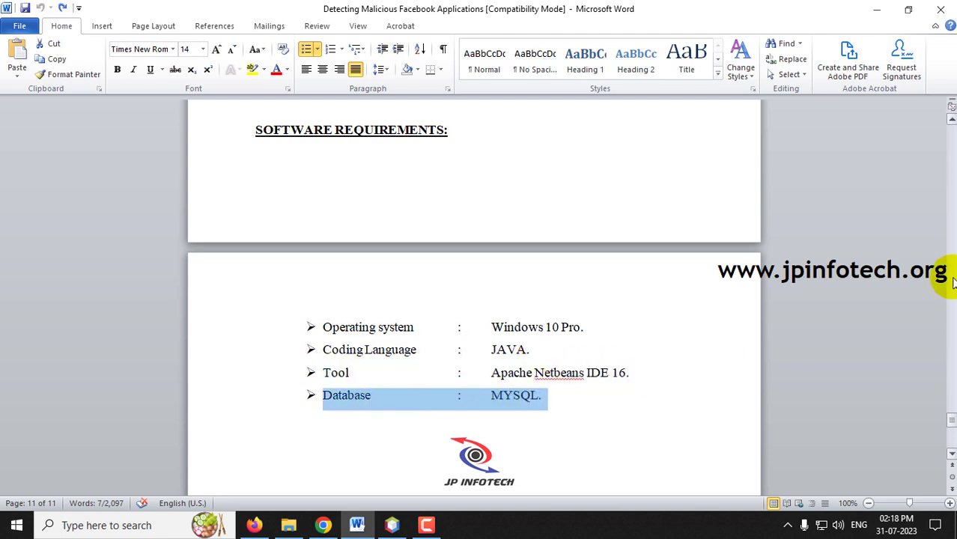
pyautogui.moveTo(945, 417); pyautogui.dragTo(939, 119)
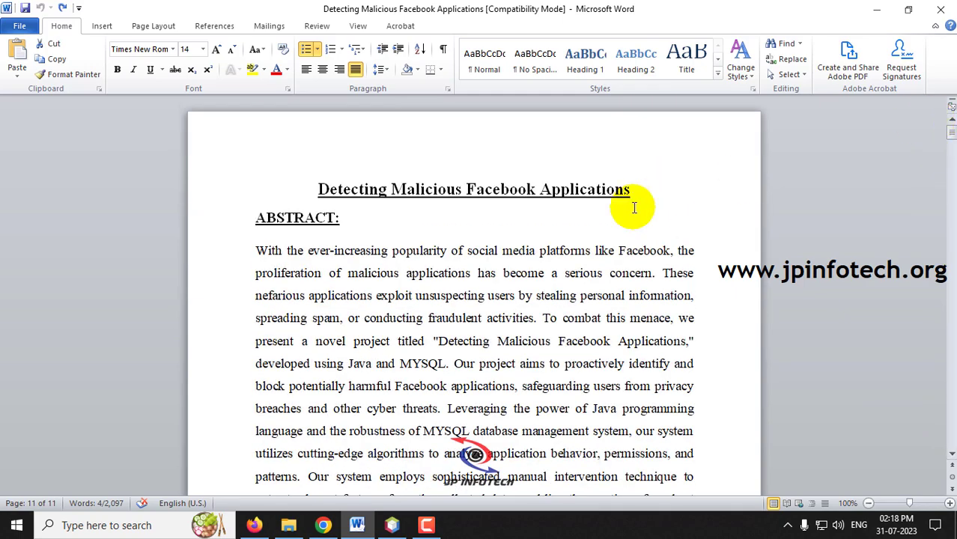
pyautogui.click(605, 211)
pyautogui.click(876, 9)
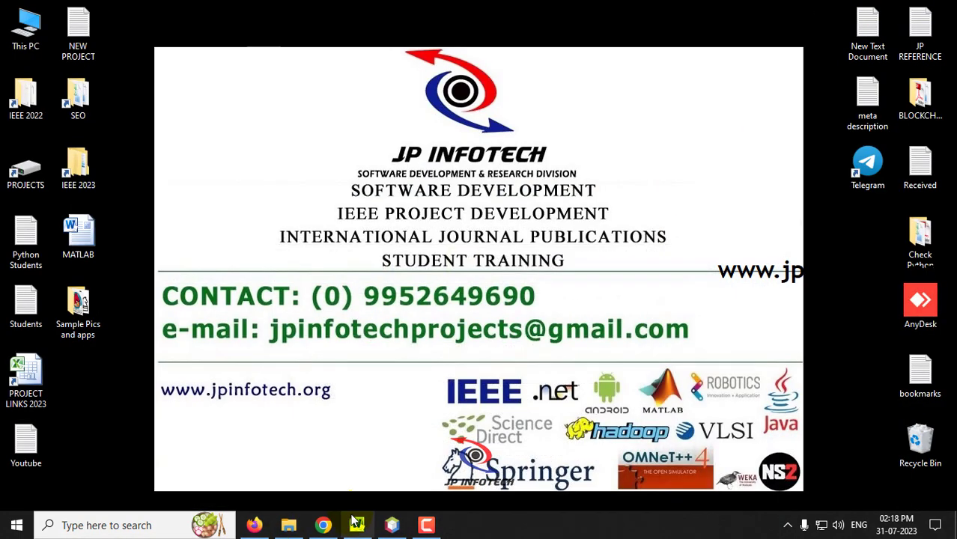
# Step: Open the Facebookapps project from the SOURCE CODE folder in NetBeans, then minimize NetBeans
pyautogui.click(392, 526)
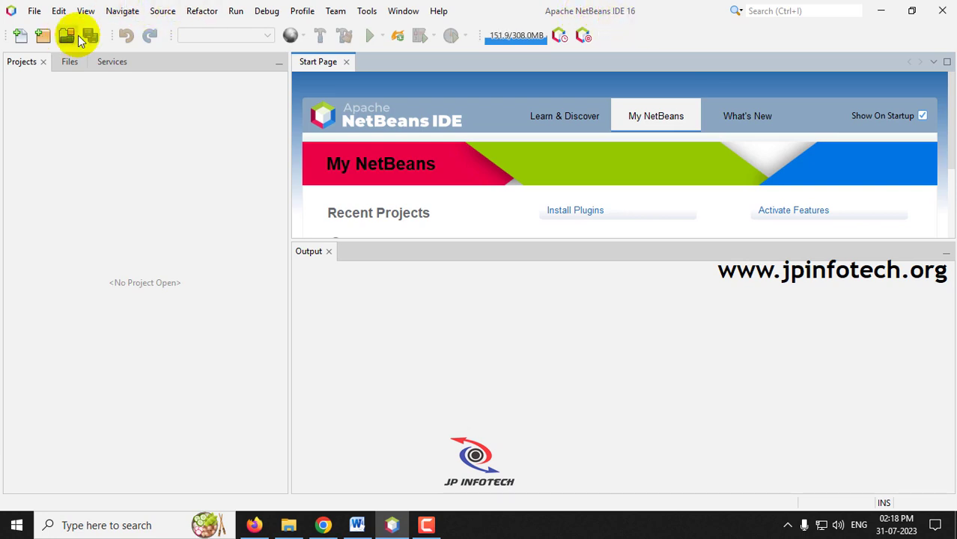
pyautogui.click(35, 12)
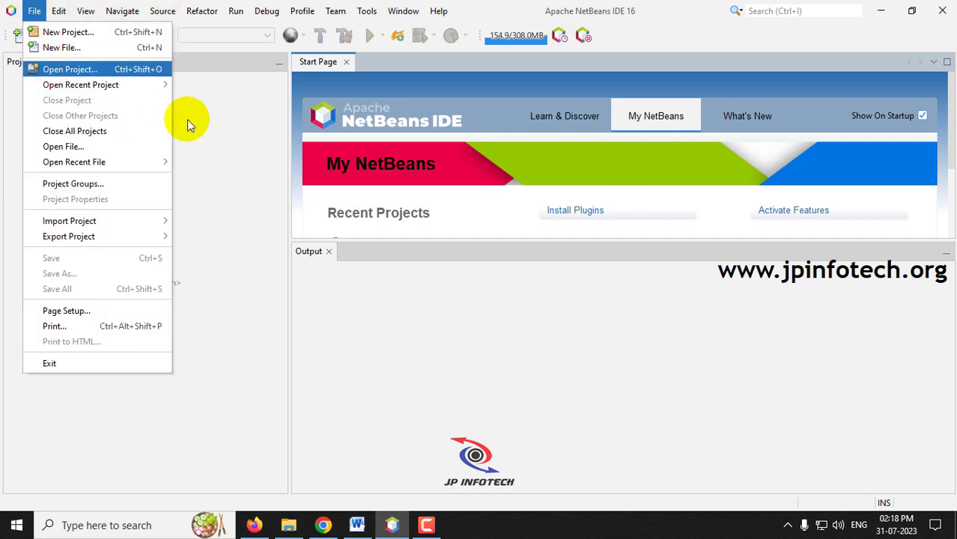
pyautogui.click(60, 69)
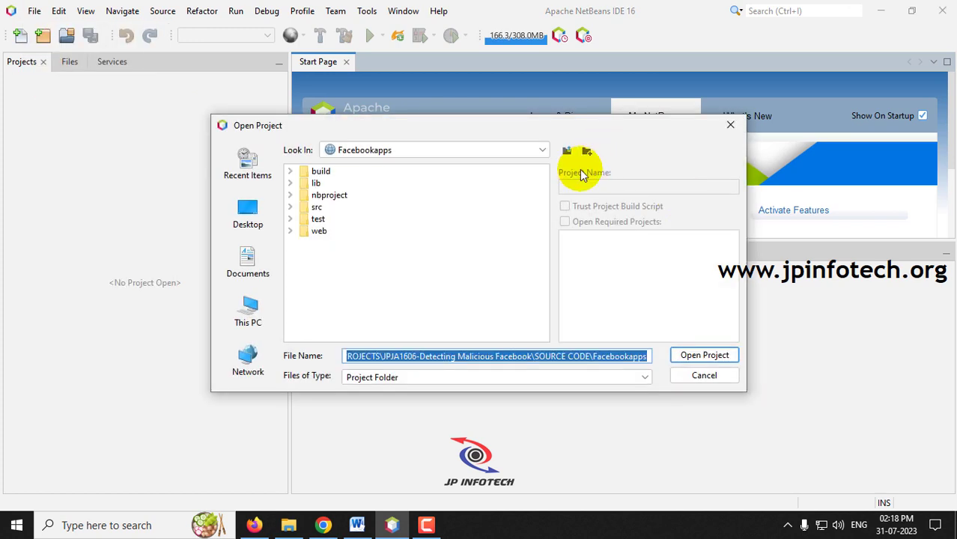
pyautogui.click(567, 153)
pyautogui.click(567, 153)
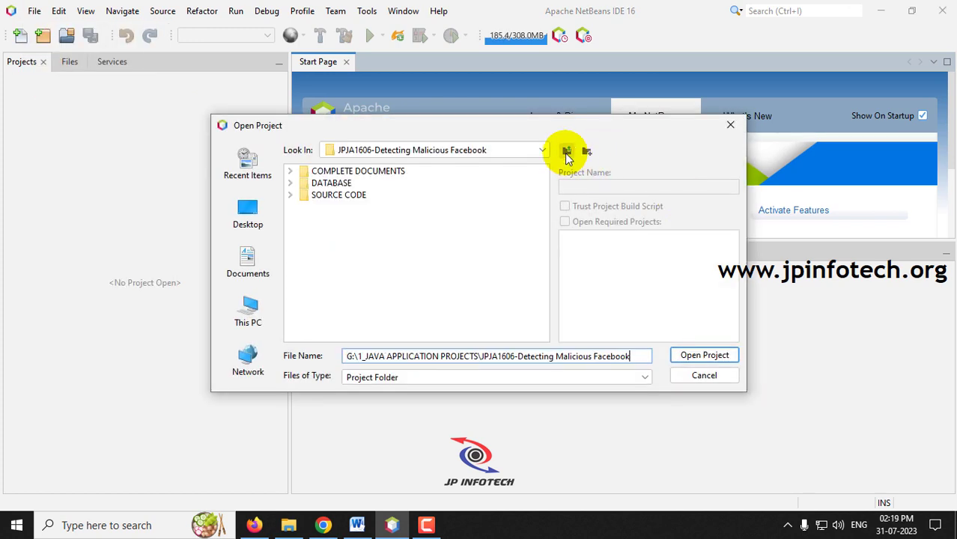
pyautogui.click(290, 196)
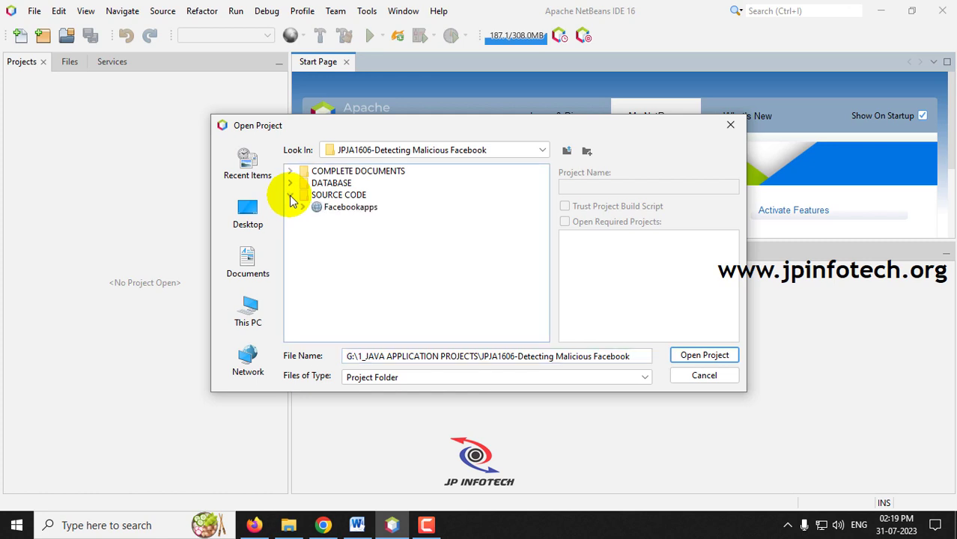
pyautogui.click(341, 208)
pyautogui.click(698, 356)
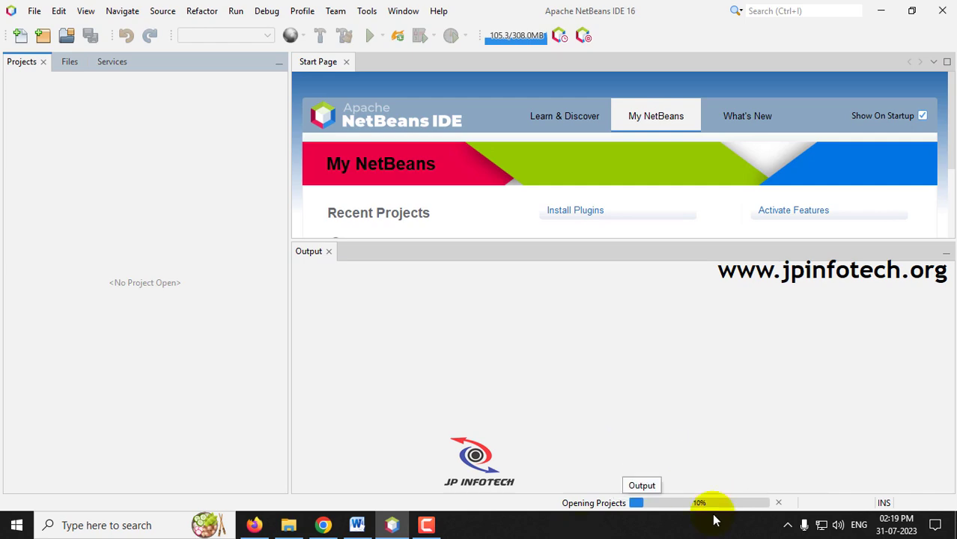
pyautogui.click(881, 11)
# Step: Launch MySQL Administrator, connect to localhost port 3306 as root, and maximize the window
pyautogui.click(16, 525)
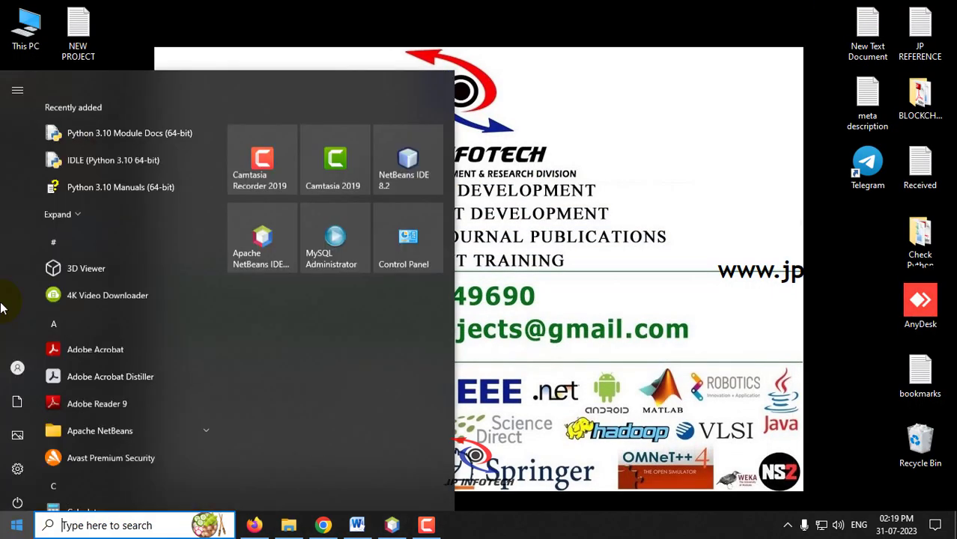
pyautogui.click(339, 226)
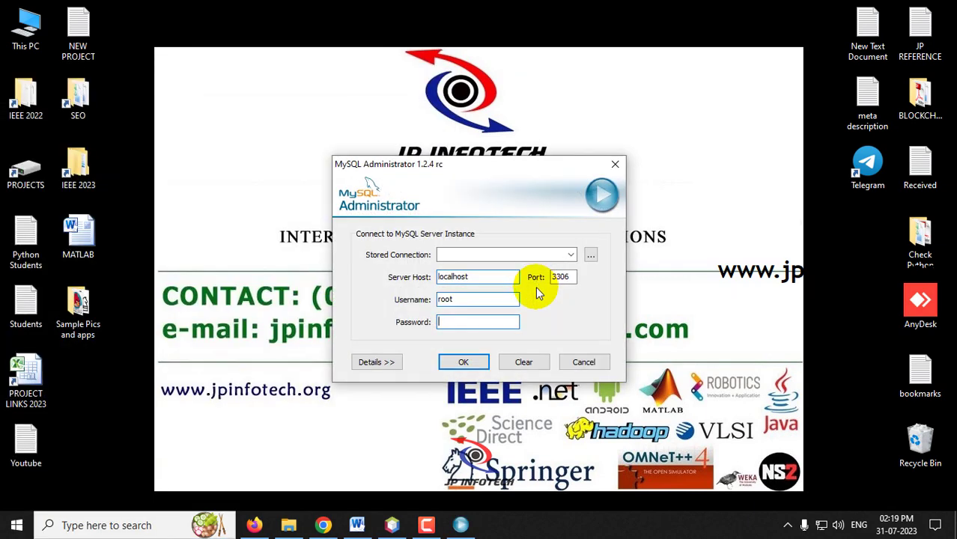
pyautogui.write('root')
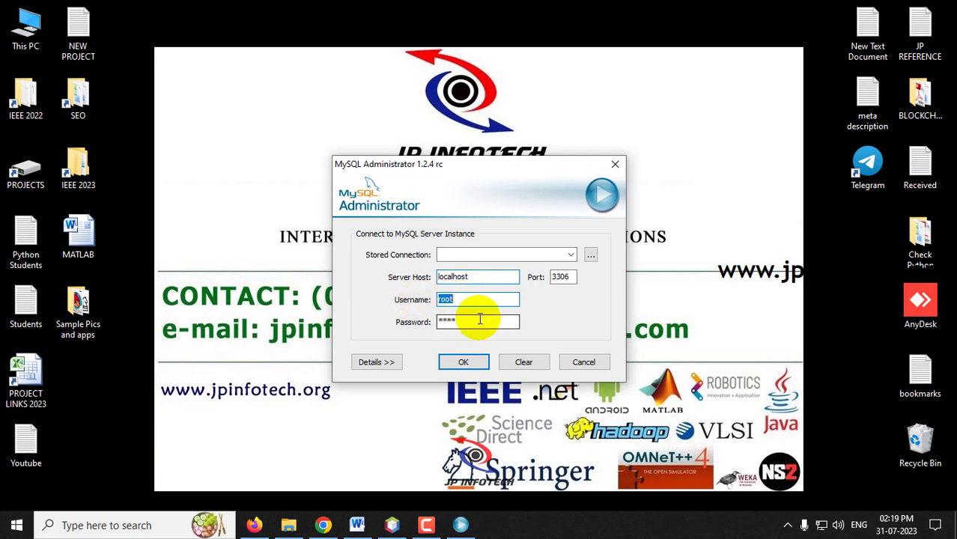
pyautogui.click(464, 363)
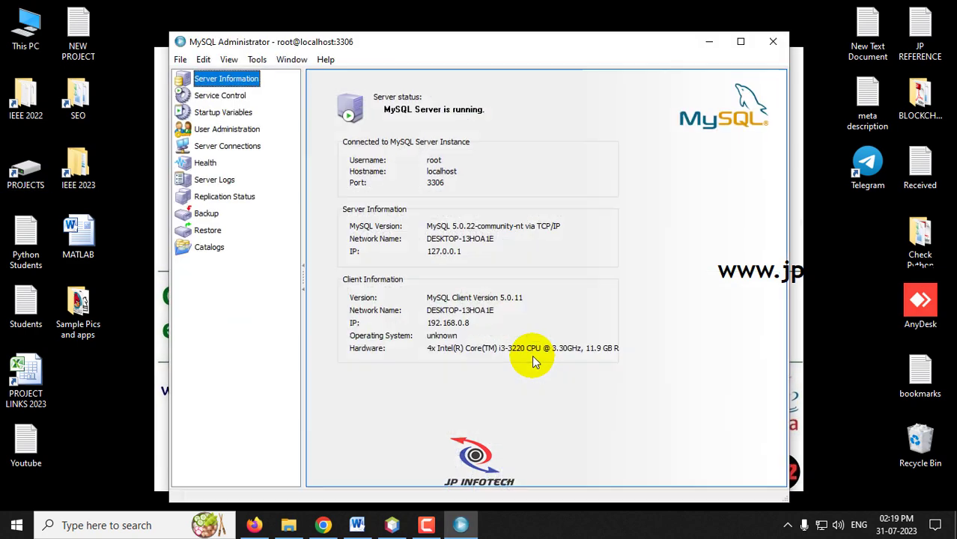
pyautogui.click(740, 41)
# Step: Restore the New Project 20230731 1241.sql backup from the DATABASE folder, then close MySQL Administrator
pyautogui.click(39, 194)
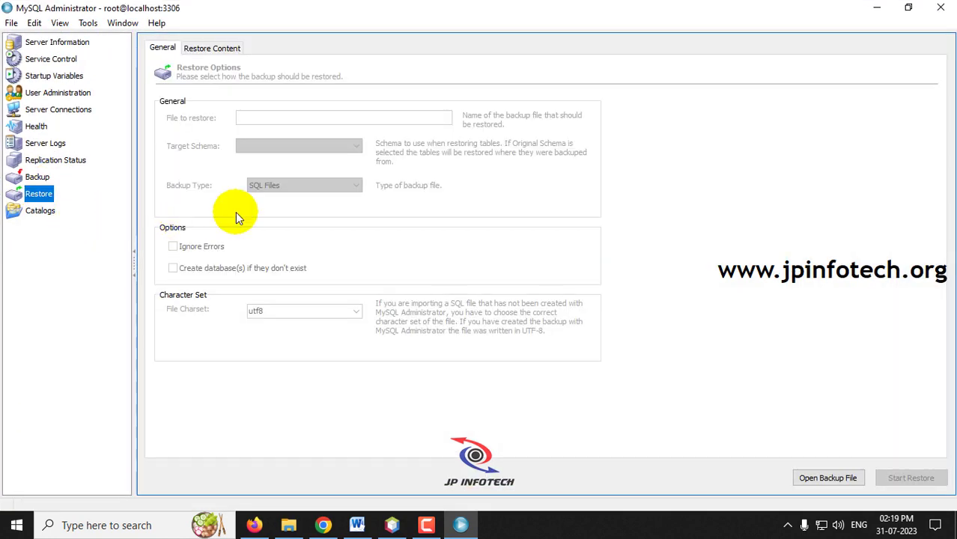
pyautogui.click(831, 479)
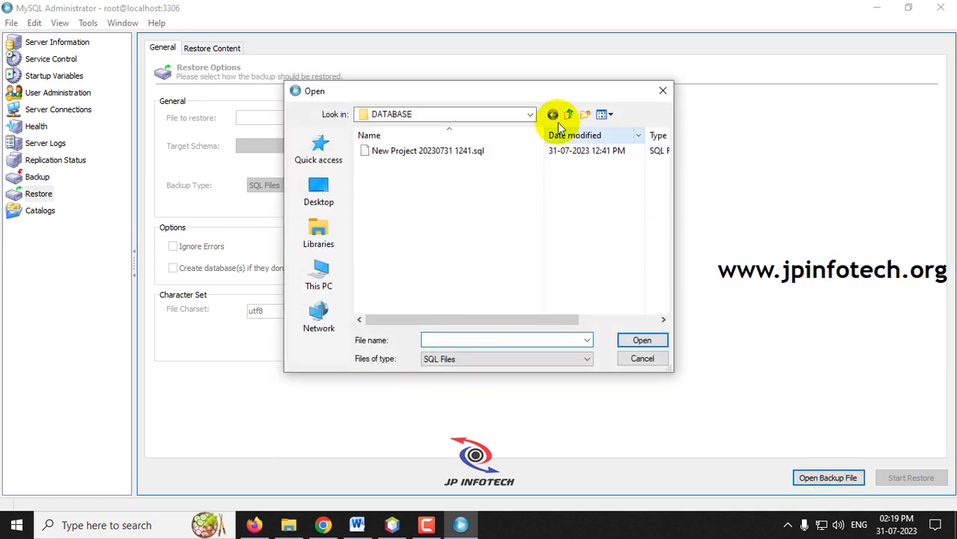
pyautogui.click(571, 114)
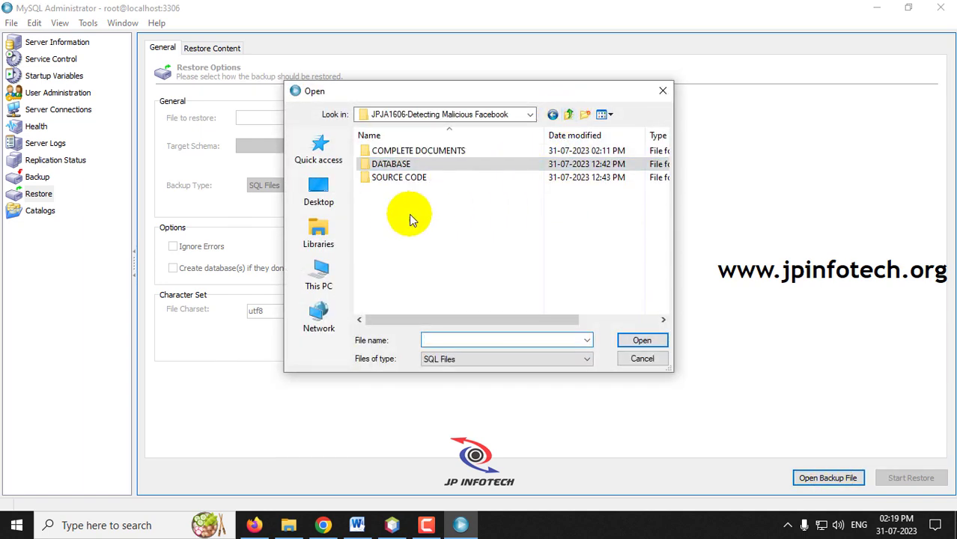
pyautogui.click(386, 169)
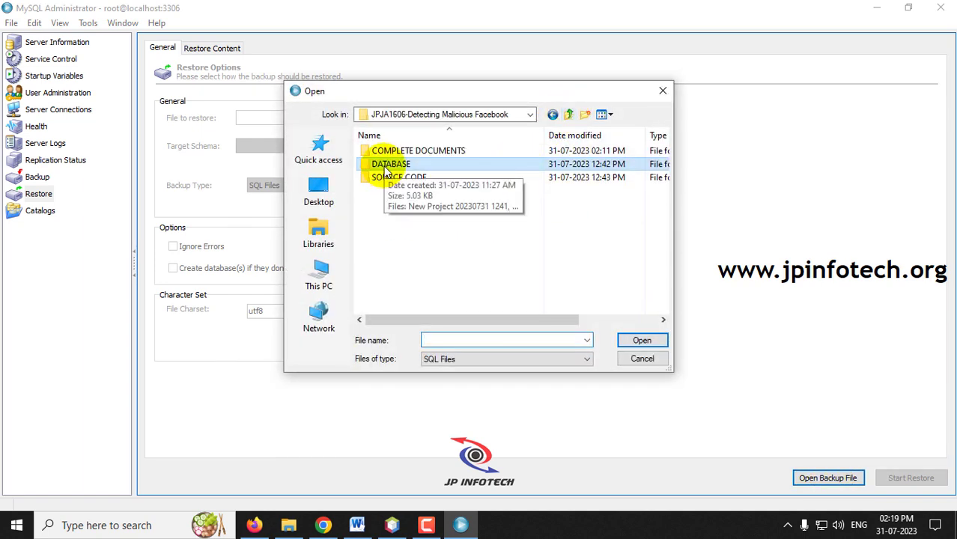
pyautogui.doubleClick(386, 166)
pyautogui.doubleClick(389, 152)
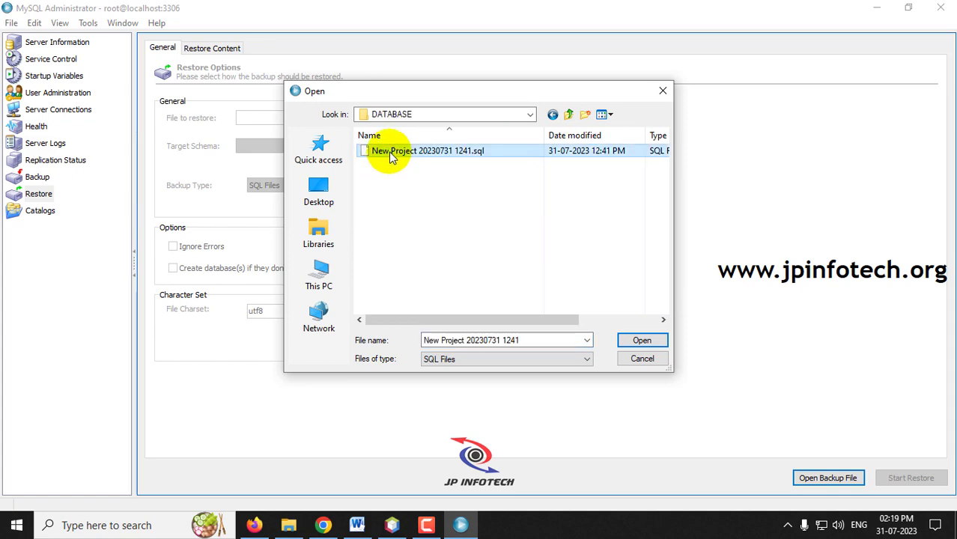
pyautogui.click(914, 478)
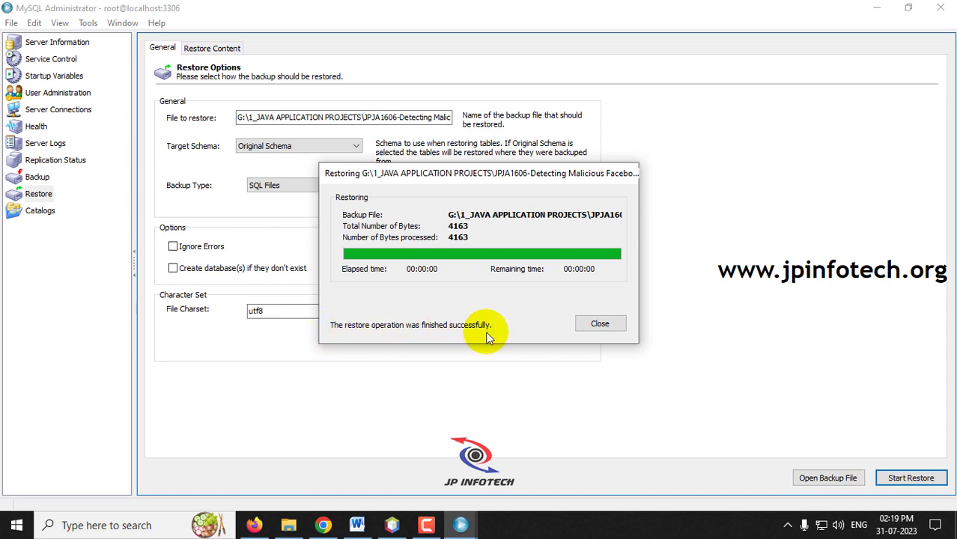
pyautogui.click(594, 325)
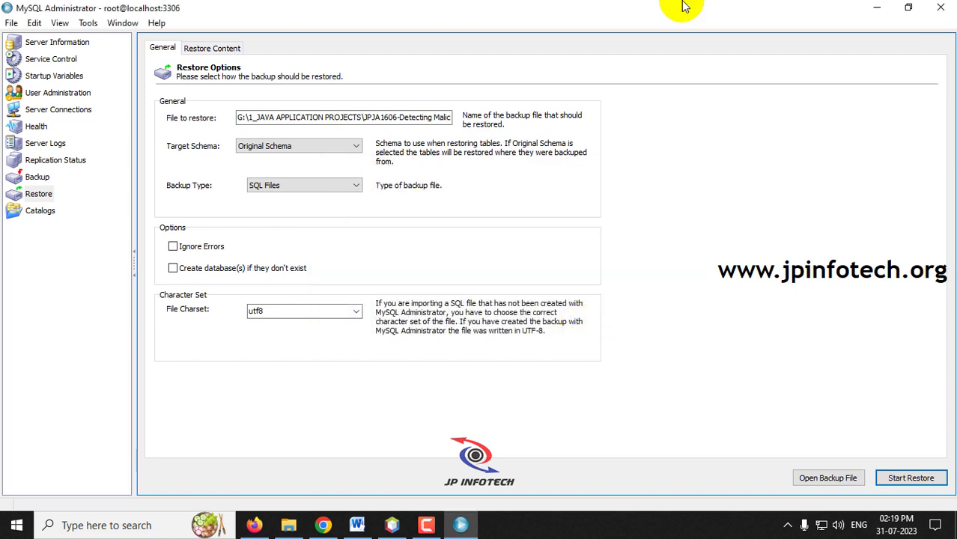
pyautogui.click(940, 8)
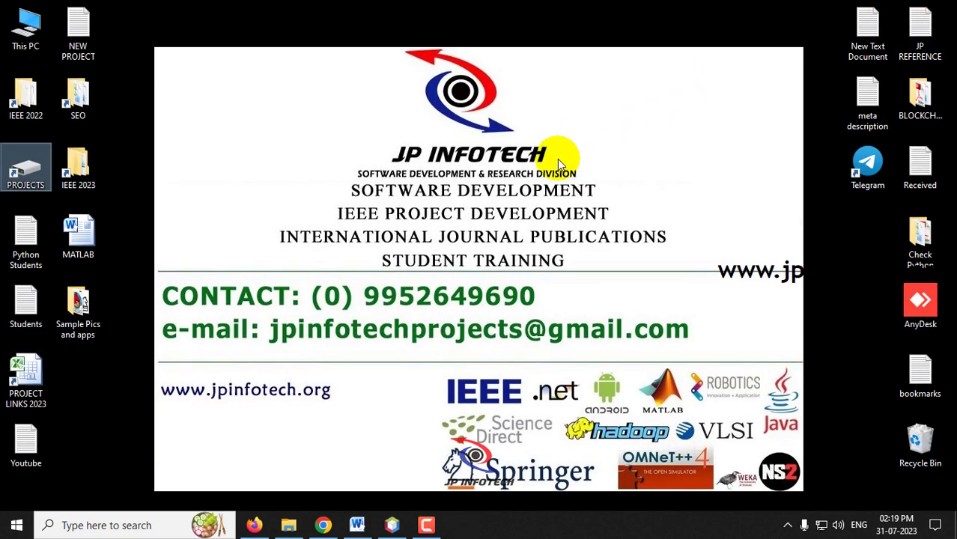
pyautogui.click(391, 525)
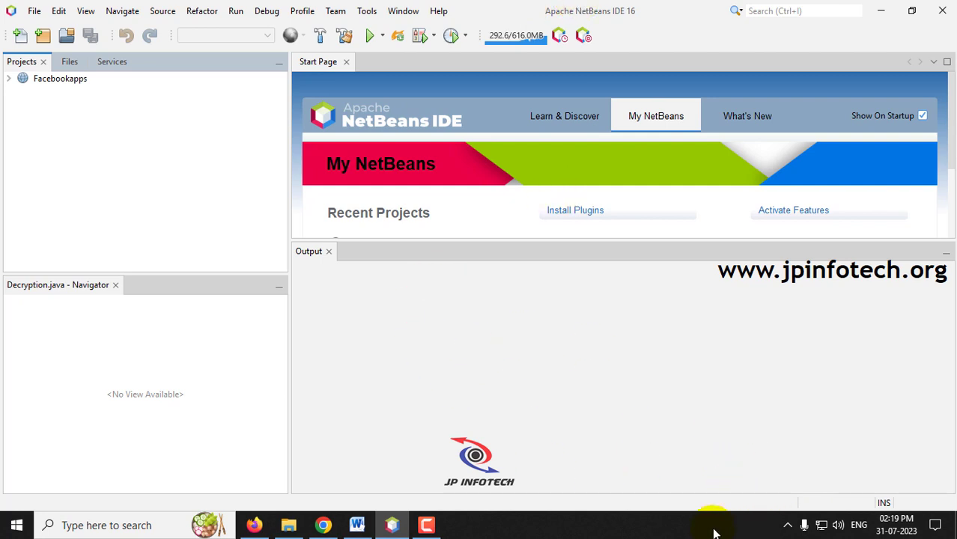
# Step: Run Facebookapps on Tomcat with the manager credentials to open its home page at localhost:8080
pyautogui.click(52, 82)
pyautogui.rightClick(53, 84)
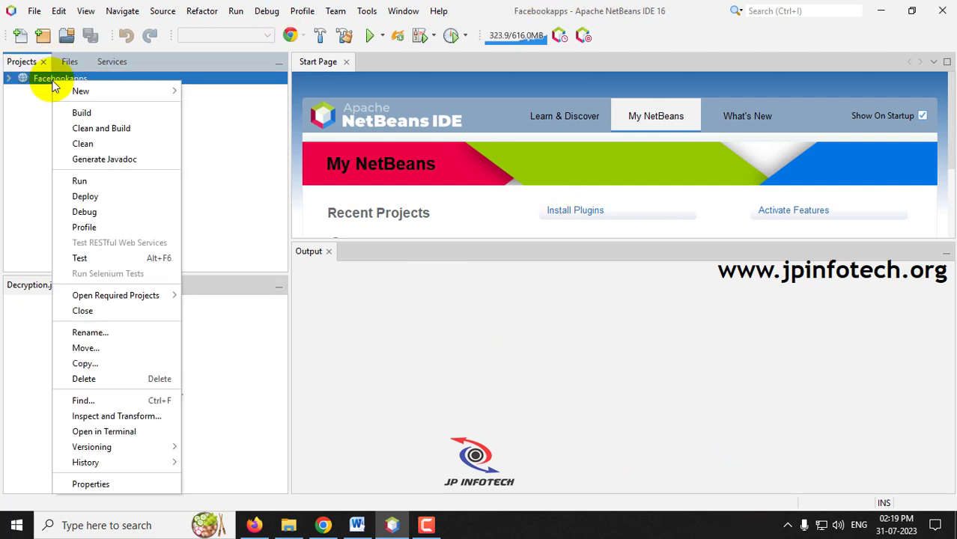
pyautogui.click(79, 182)
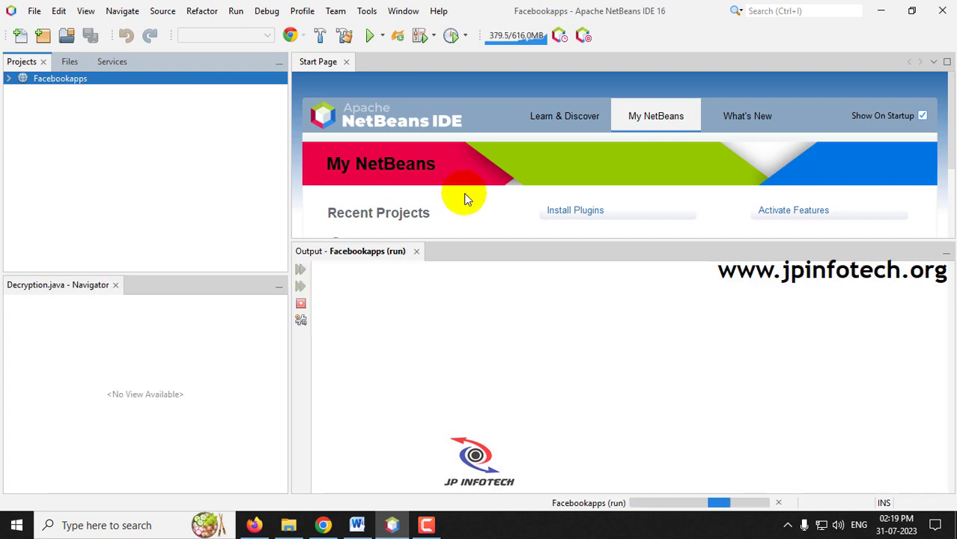
pyautogui.moveTo(487, 241); pyautogui.dragTo(472, 381)
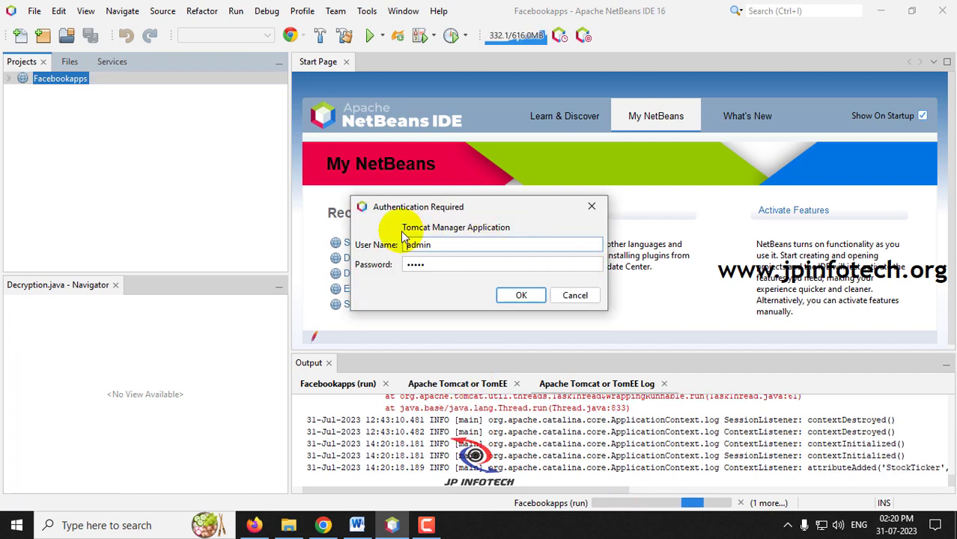
pyautogui.click(526, 295)
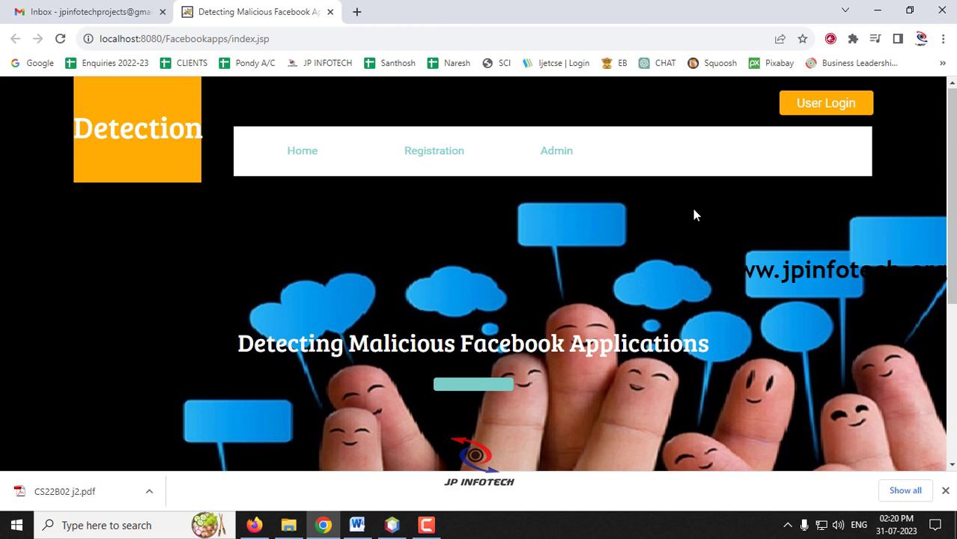
# Step: Go to the Admin login page, enter the administrator user name and password, and log in
pyautogui.click(945, 490)
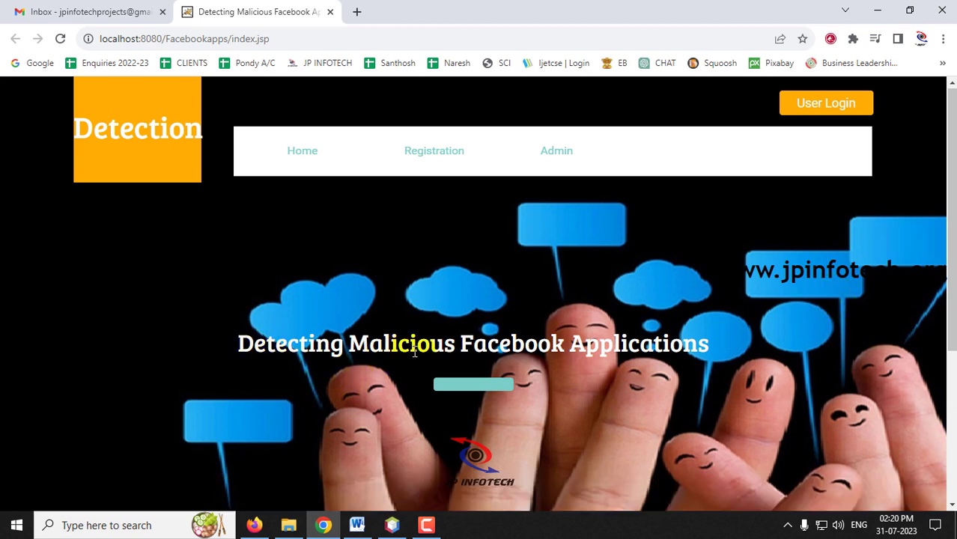
pyautogui.scroll(-3, 409, 355)
pyautogui.scroll(3, 408, 356)
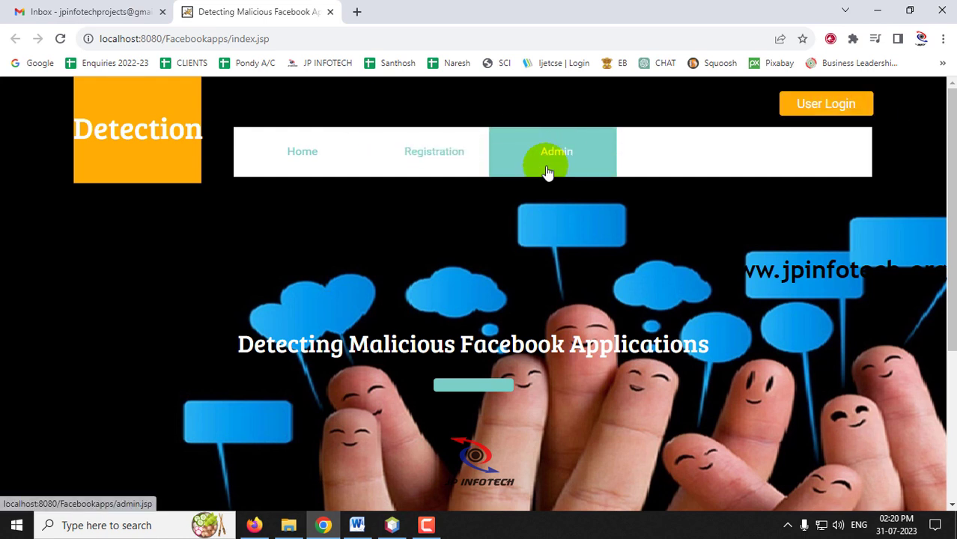
pyautogui.click(563, 157)
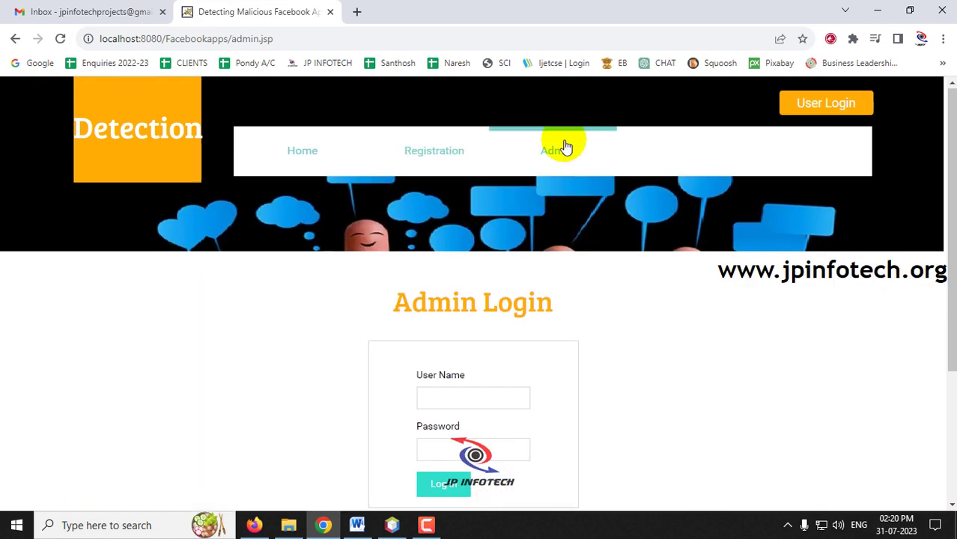
pyautogui.scroll(-1, 554, 166)
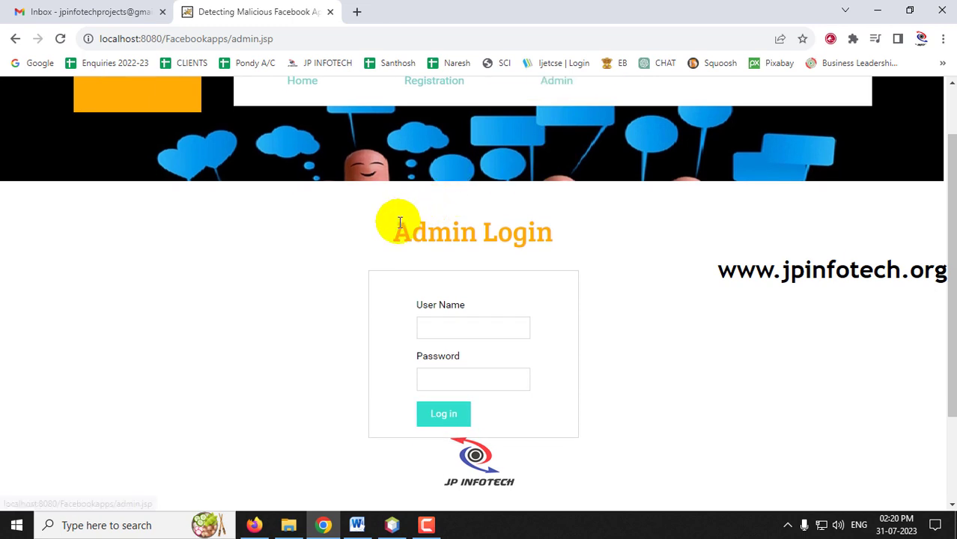
pyautogui.moveTo(391, 223); pyautogui.dragTo(567, 239)
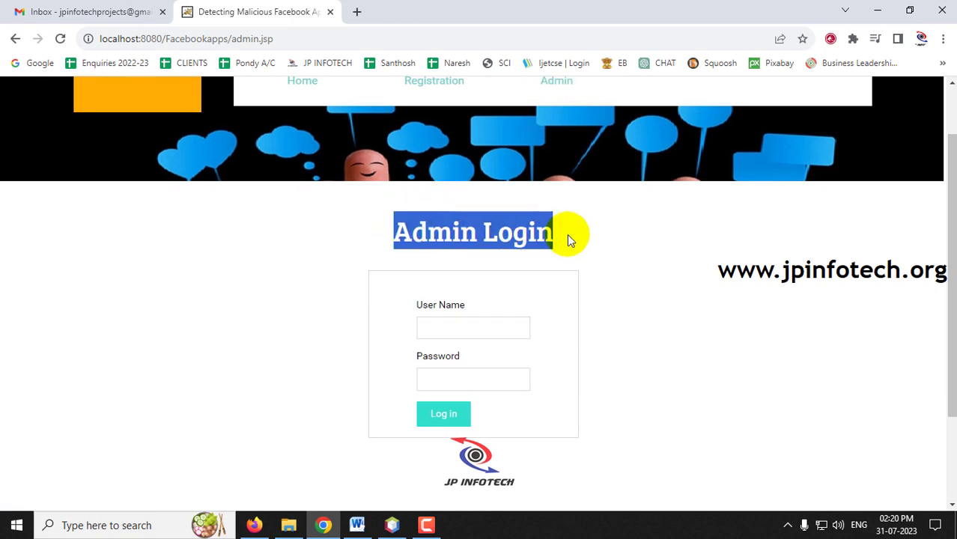
pyautogui.click(463, 331)
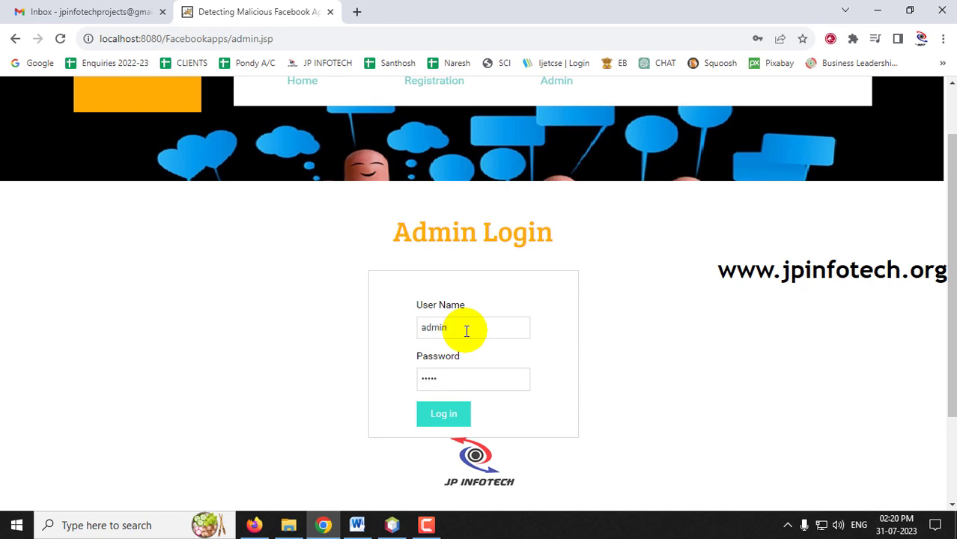
pyautogui.moveTo(466, 331); pyautogui.dragTo(377, 337)
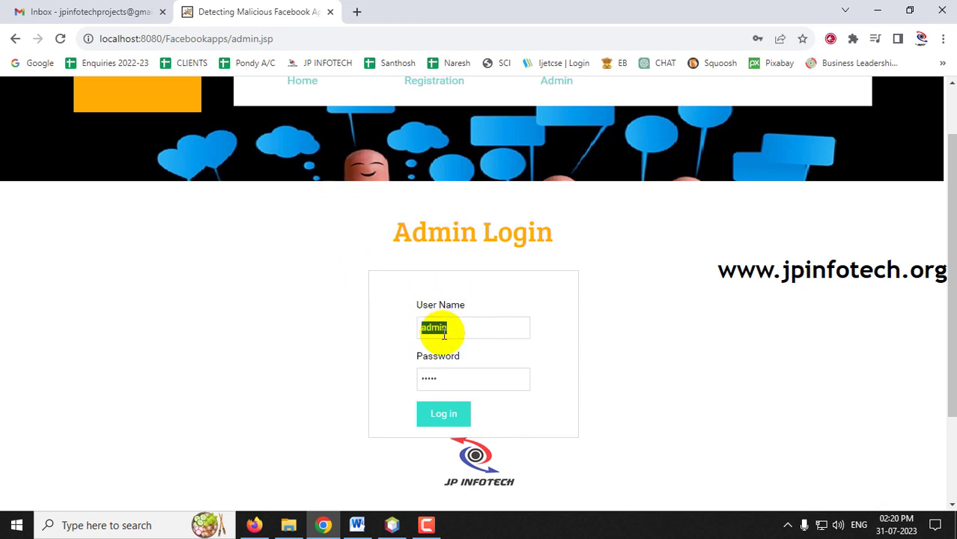
pyautogui.click(450, 424)
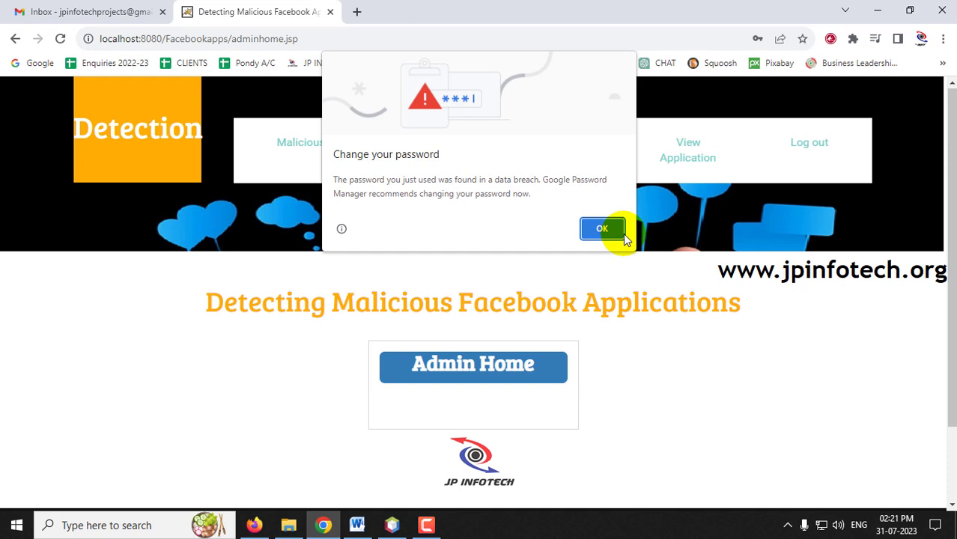
# Step: Visit the FRAppe Verification, View Users and View Application admin pages, then log out
pyautogui.click(602, 229)
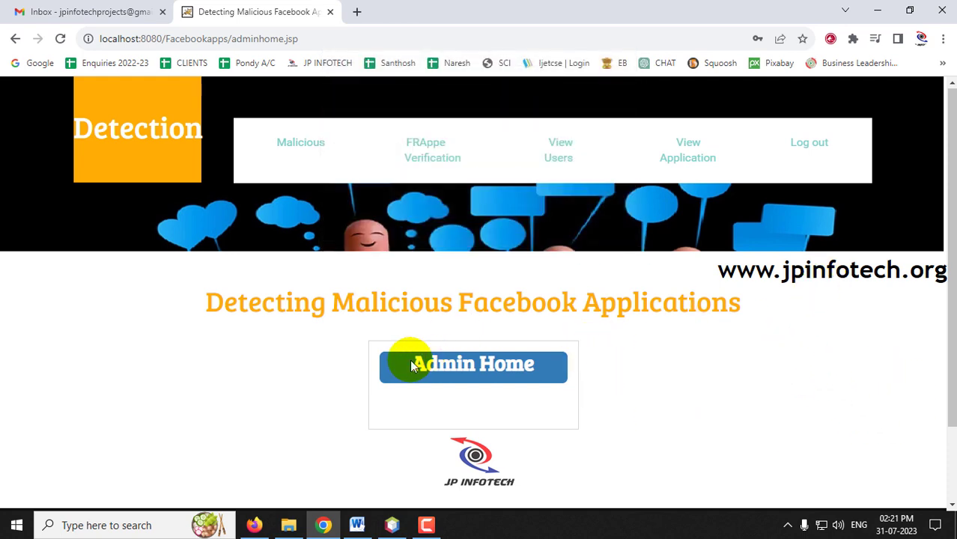
pyautogui.moveTo(196, 293); pyautogui.dragTo(779, 341)
pyautogui.click(779, 340)
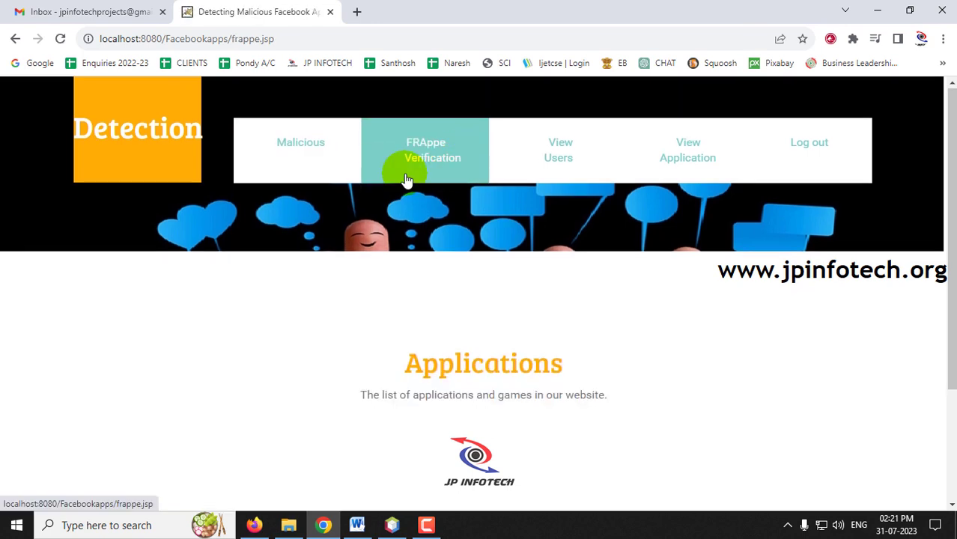
pyautogui.click(571, 161)
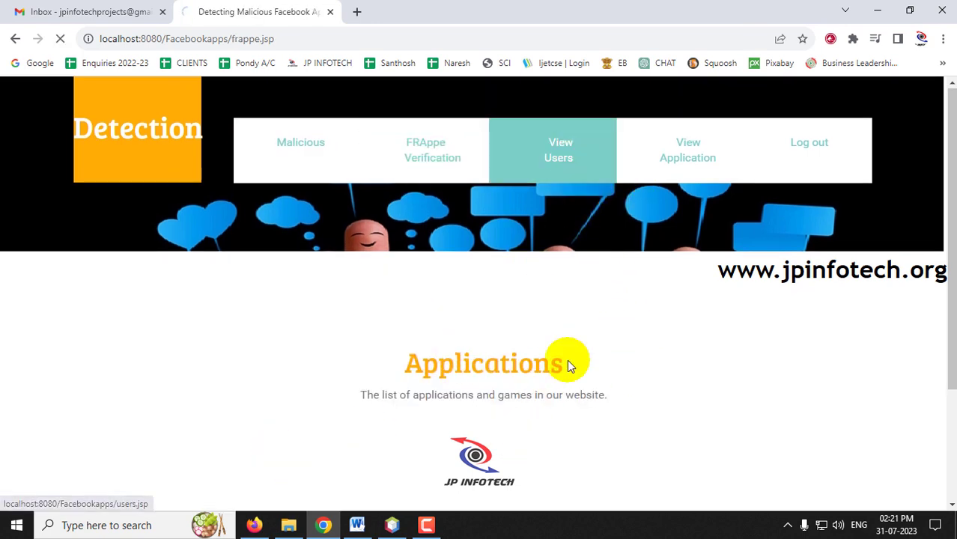
pyautogui.click(695, 152)
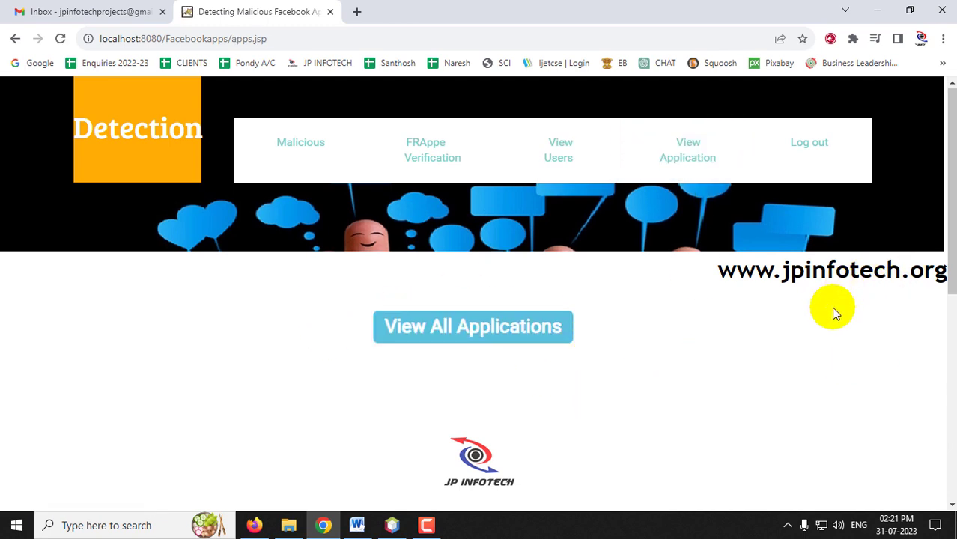
pyautogui.click(822, 161)
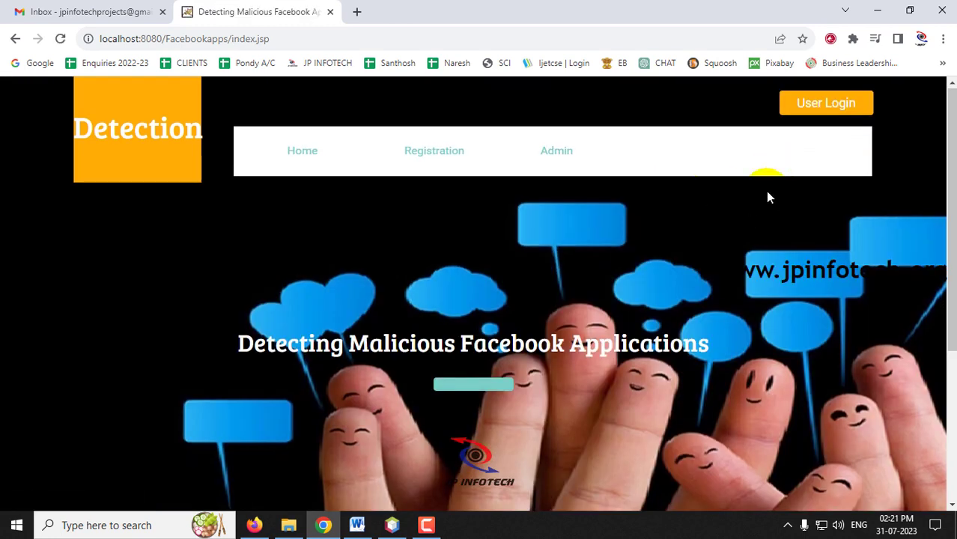
# Step: Open the register.jsp registration page and look over its sign-up form
pyautogui.click(439, 159)
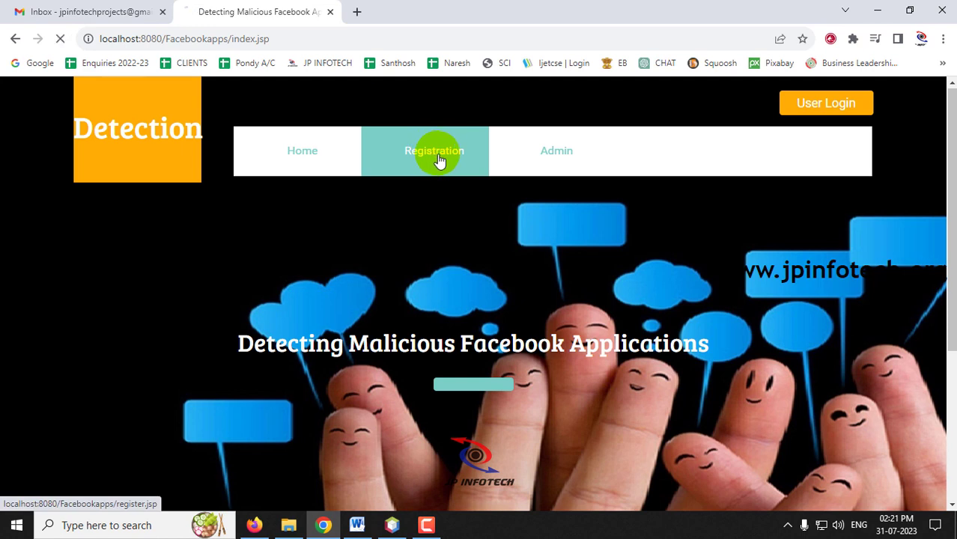
pyautogui.scroll(-1, 624, 278)
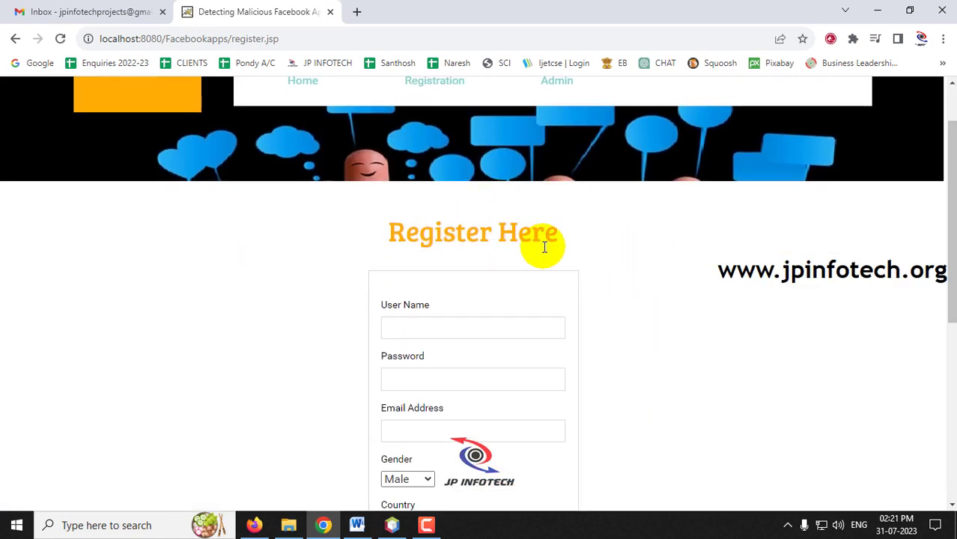
pyautogui.click(449, 110)
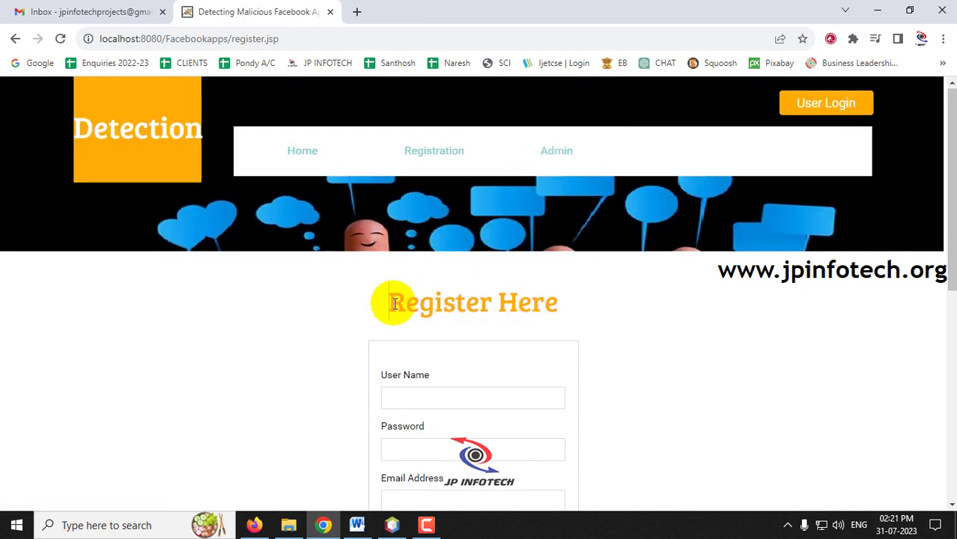
pyautogui.moveTo(389, 300); pyautogui.dragTo(561, 301)
pyautogui.scroll(-2, 923, 298)
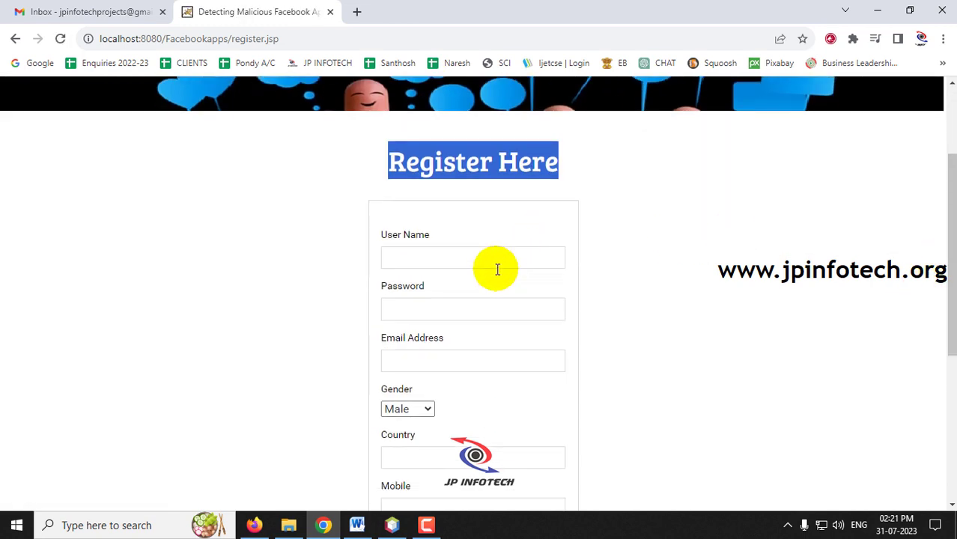
pyautogui.scroll(-2, 775, 299)
pyautogui.scroll(1, 479, 254)
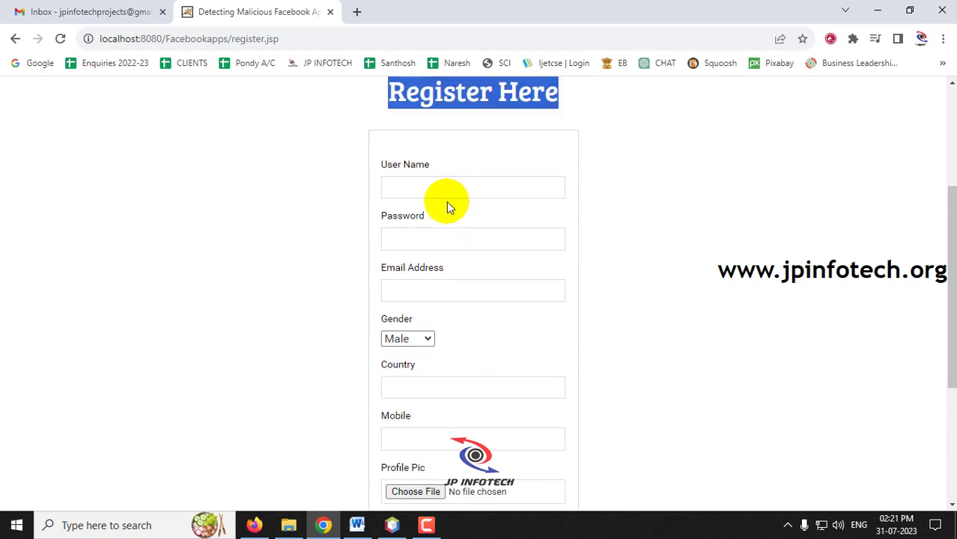
# Step: Fill in the user name, password, e-mail, Male gender, country India and a mobile number
pyautogui.click(445, 188)
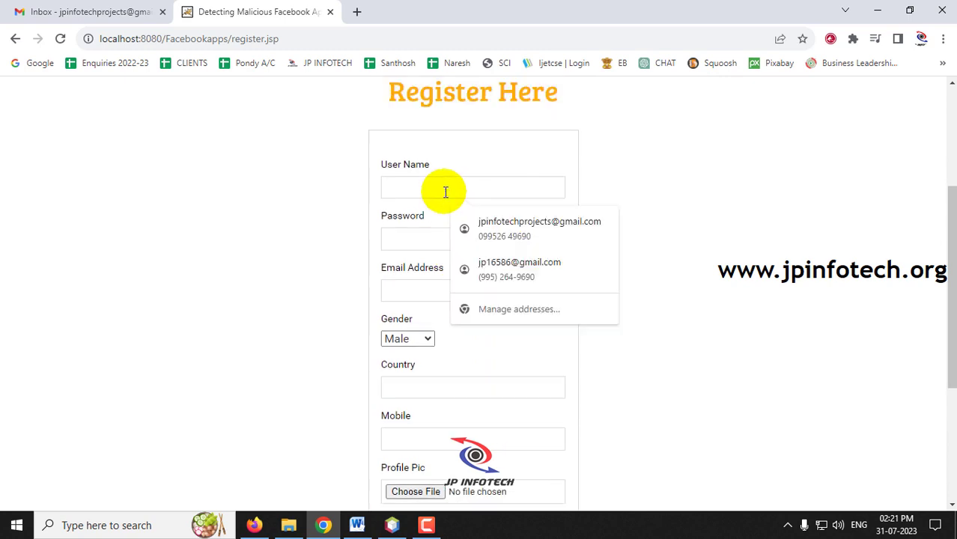
pyautogui.press('Tab')
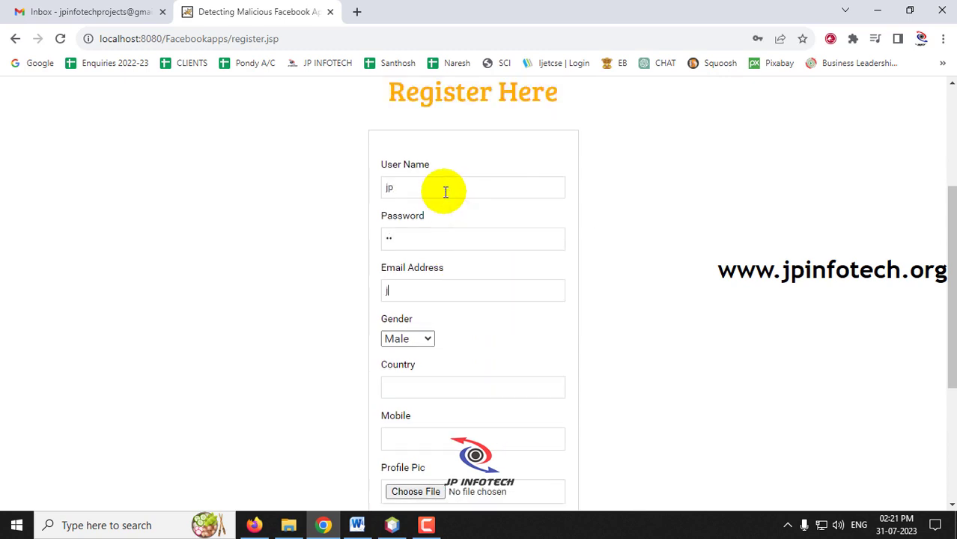
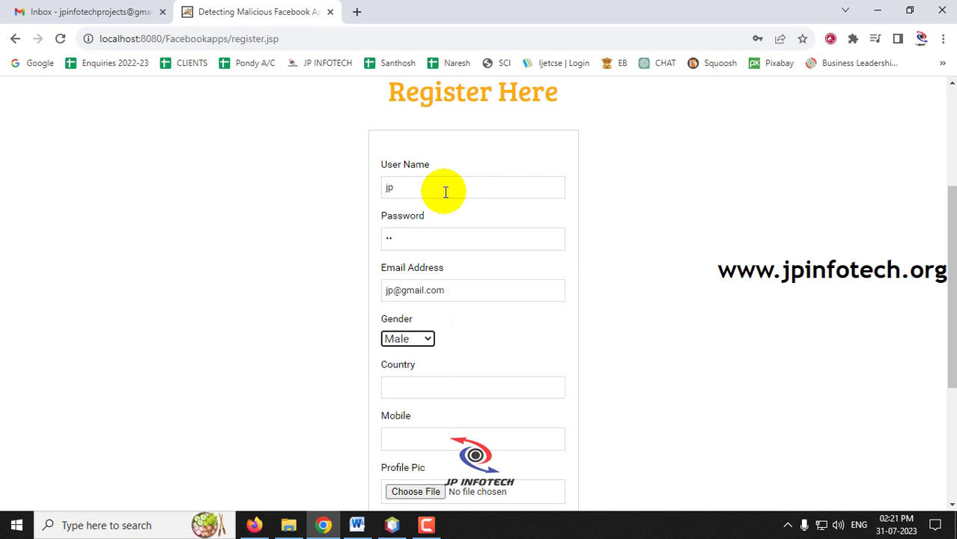
pyautogui.click(442, 379)
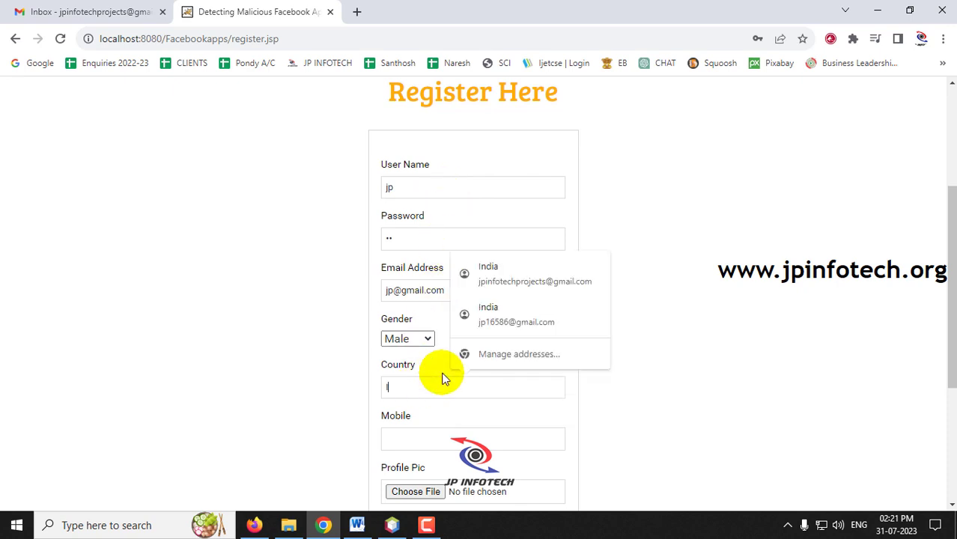
pyautogui.press('Tab')
pyautogui.write('995')
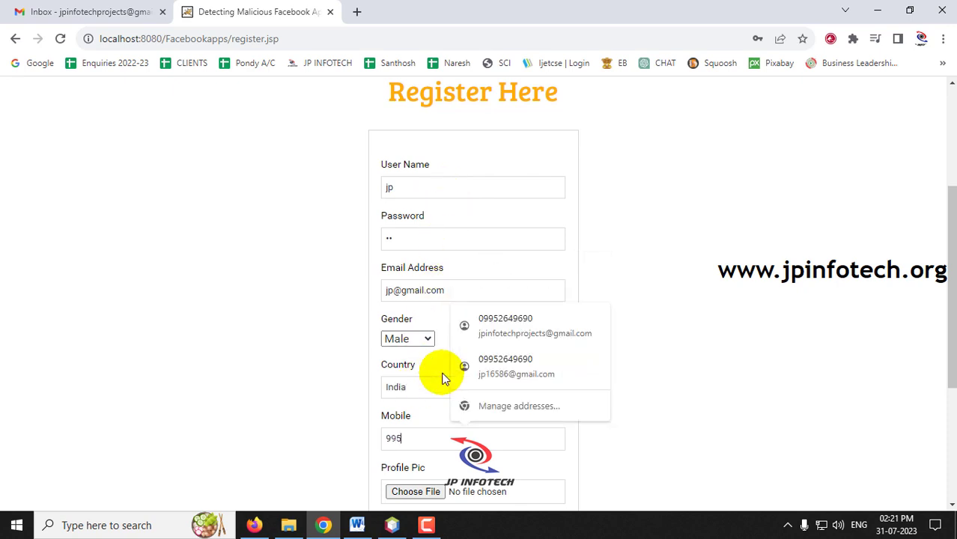
pyautogui.scroll(-2, 711, 363)
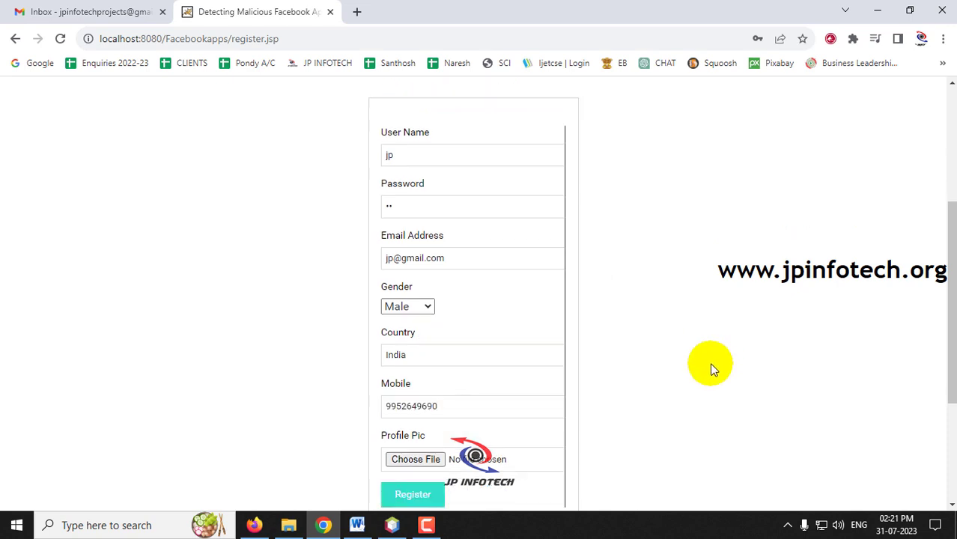
# Step: Choose person1 from E: > Pictures > PERSON as the profile picture
pyautogui.click(431, 358)
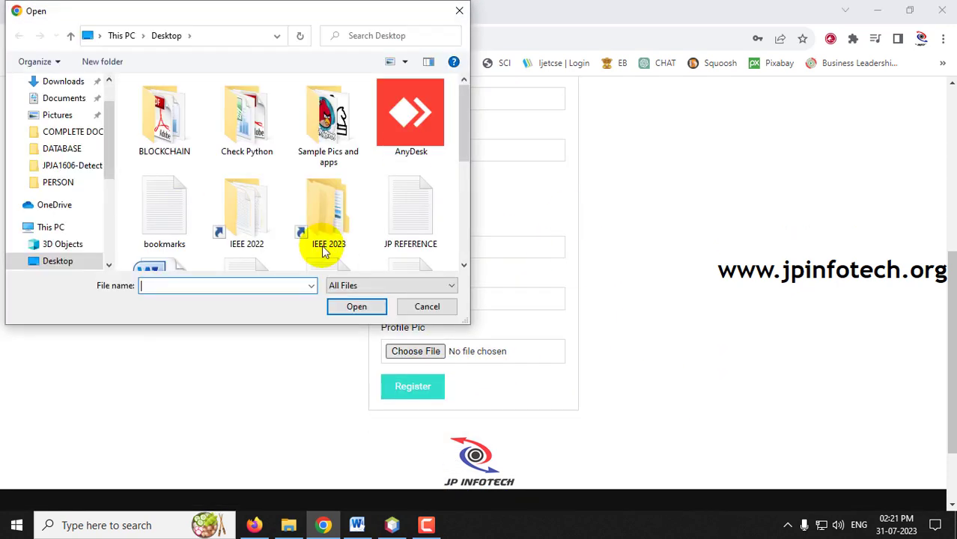
pyautogui.moveTo(113, 171); pyautogui.dragTo(116, 242)
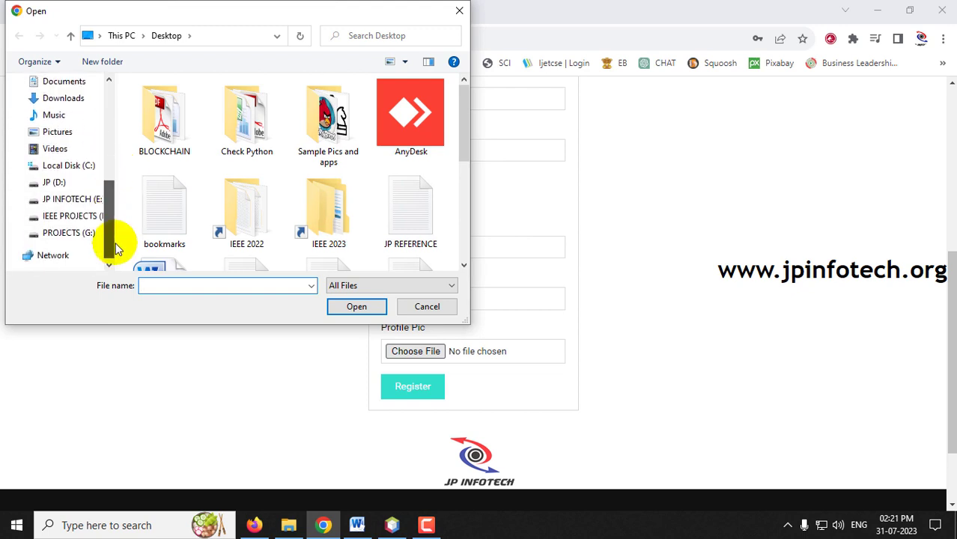
pyautogui.click(72, 200)
pyautogui.scroll(-8, 187, 142)
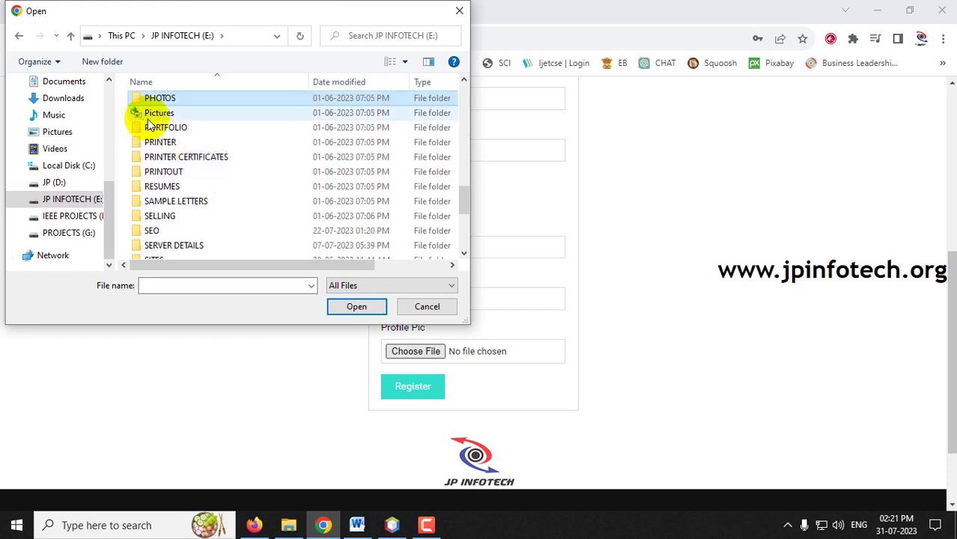
pyautogui.doubleClick(161, 113)
pyautogui.doubleClick(160, 113)
pyautogui.doubleClick(160, 114)
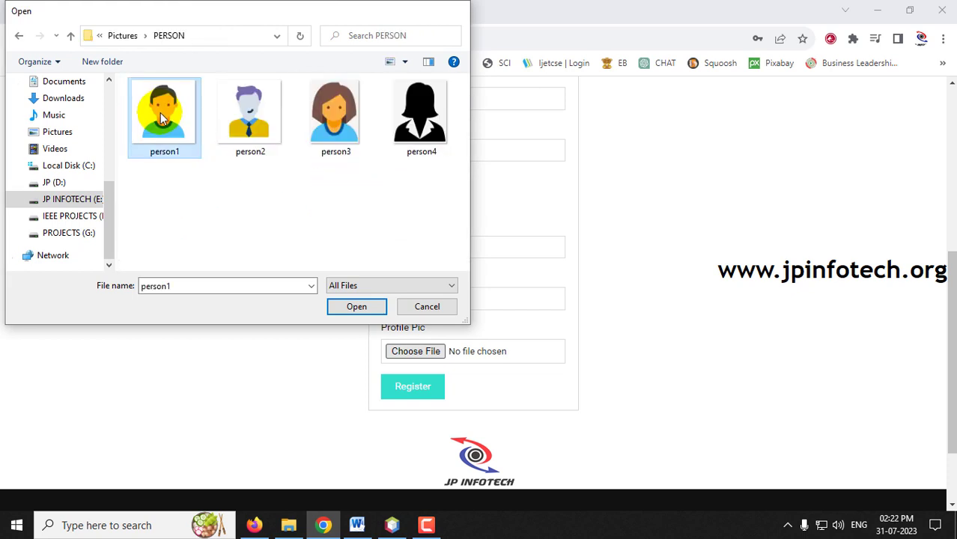
# Step: Submit the registration and dismiss the Registered Successfully alert
pyautogui.click(420, 388)
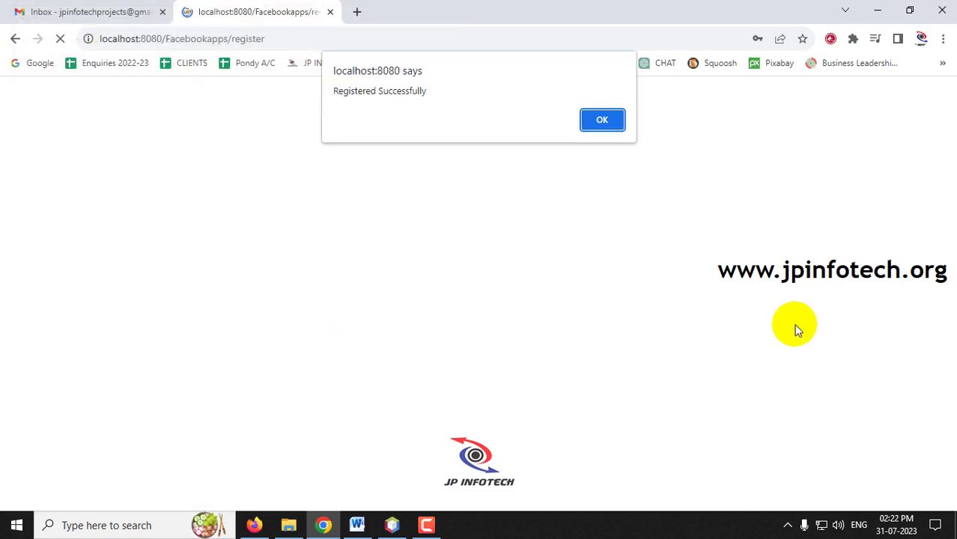
pyautogui.moveTo(337, 92); pyautogui.dragTo(427, 91)
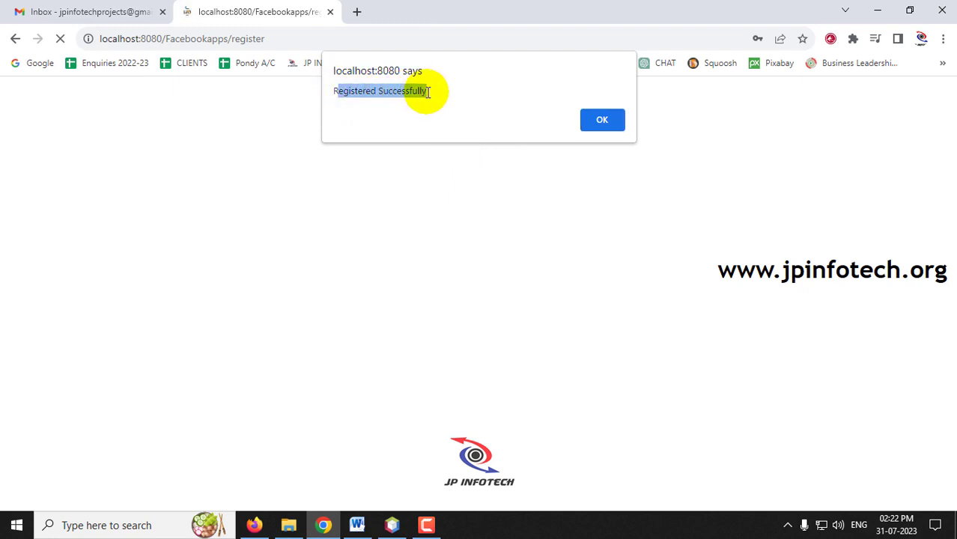
pyautogui.click(602, 122)
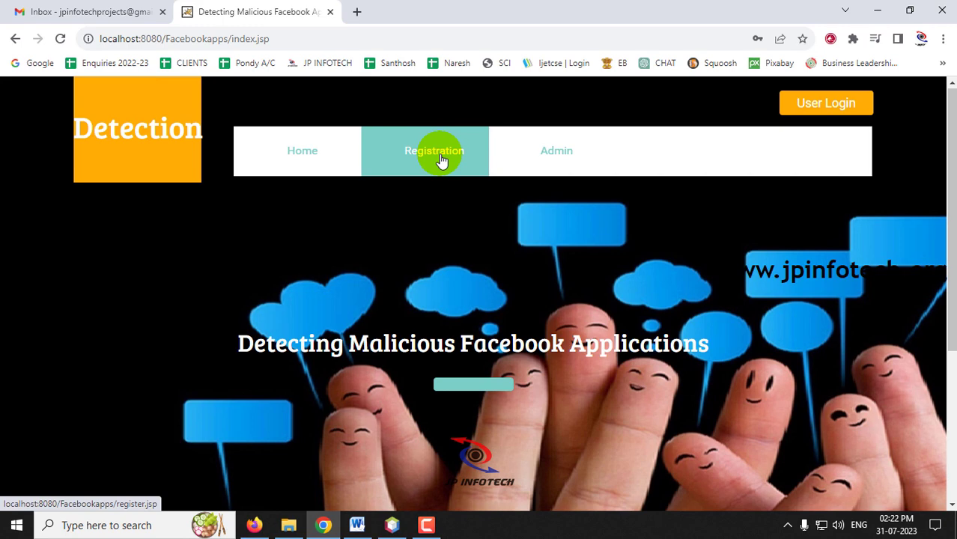
# Step: Start a new registration with the second user's name, e-mail and gender Female
pyautogui.click(441, 161)
pyautogui.scroll(-2, 601, 229)
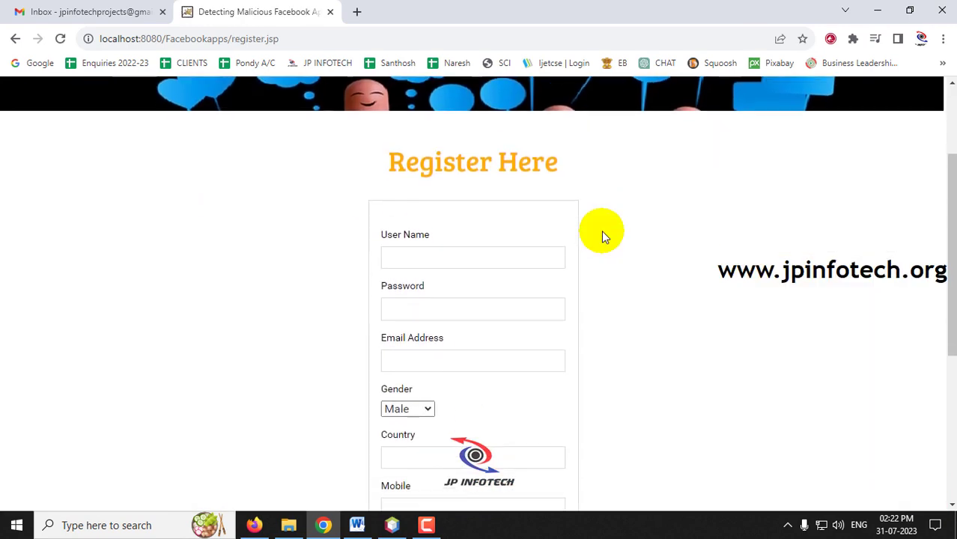
pyautogui.click(438, 257)
pyautogui.write('x')
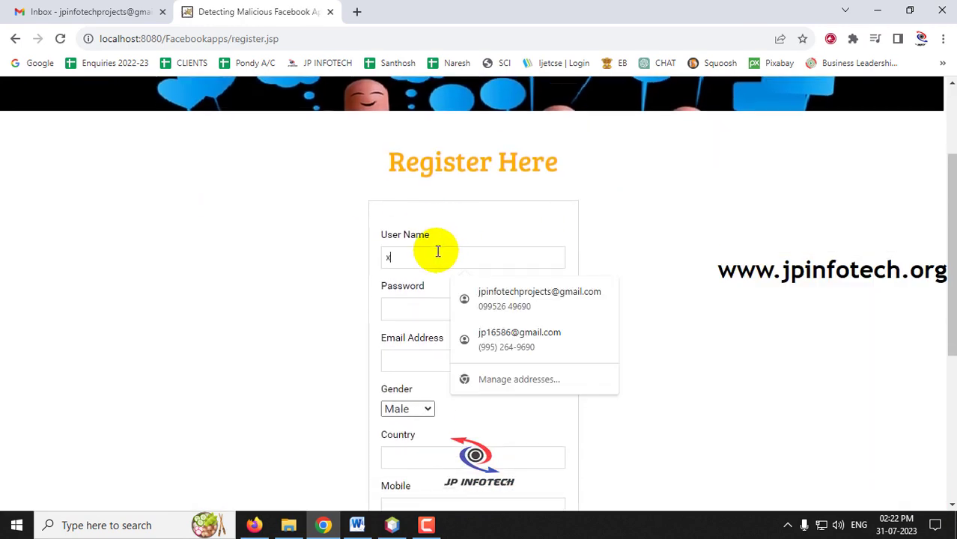
pyautogui.write('x')
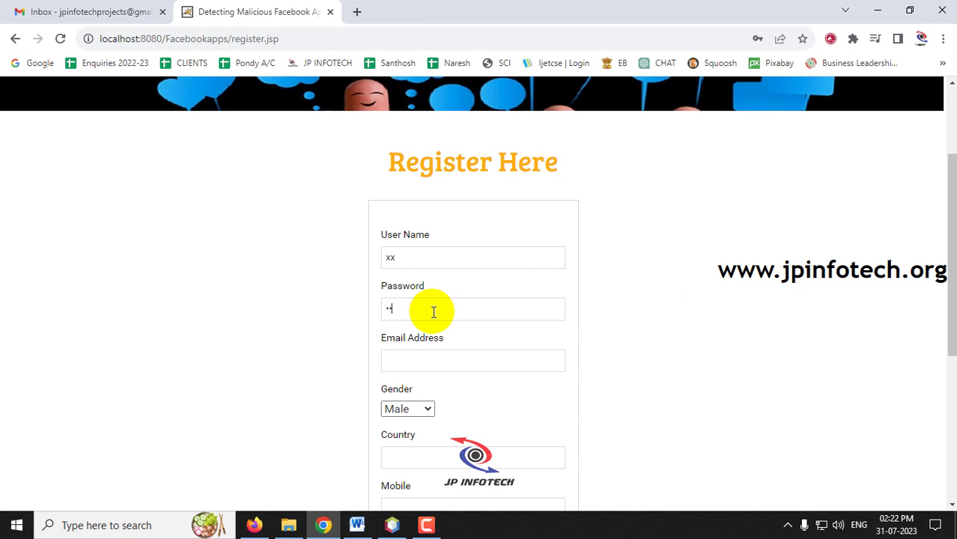
pyautogui.click(428, 358)
pyautogui.write('x')
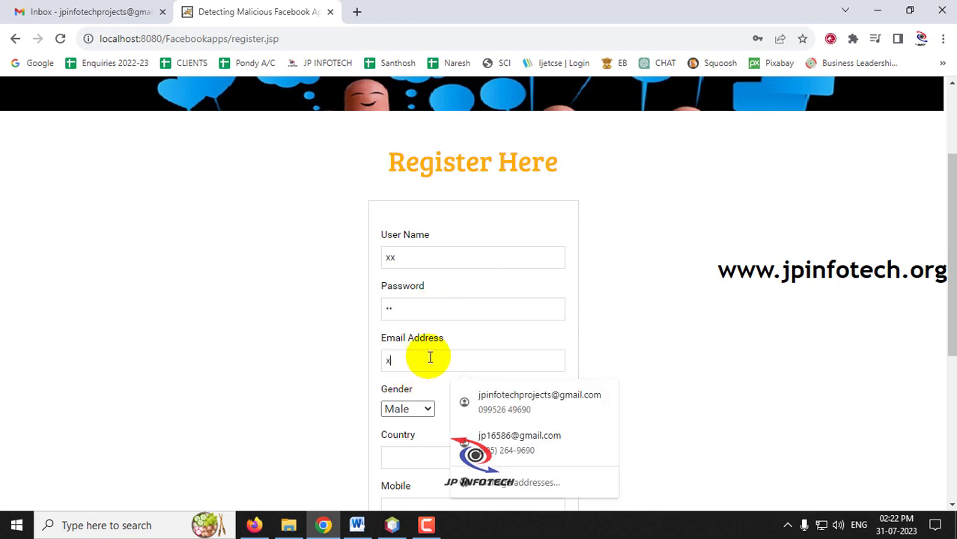
pyautogui.write('x@')
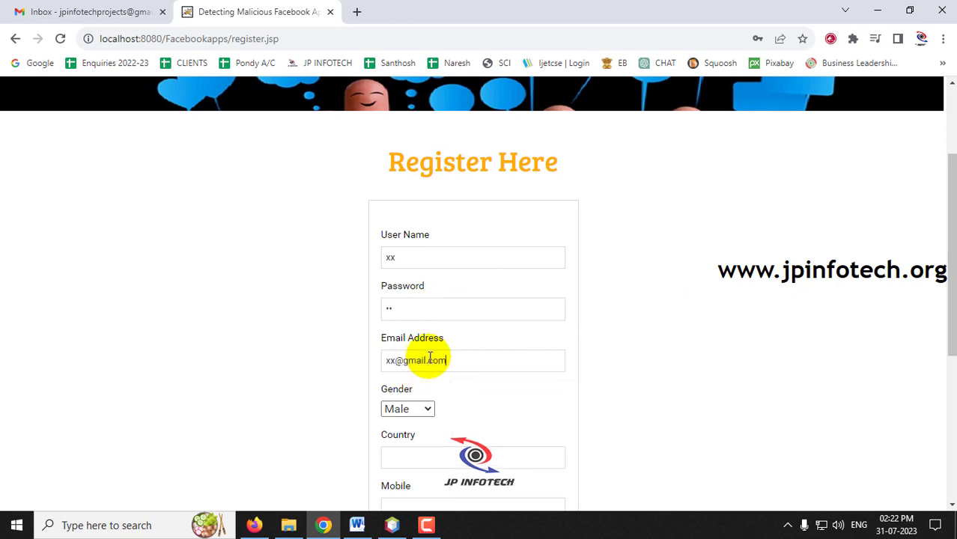
pyautogui.write('gmail.com')
pyautogui.click(405, 409)
pyautogui.click(412, 436)
pyautogui.scroll(-2, 411, 359)
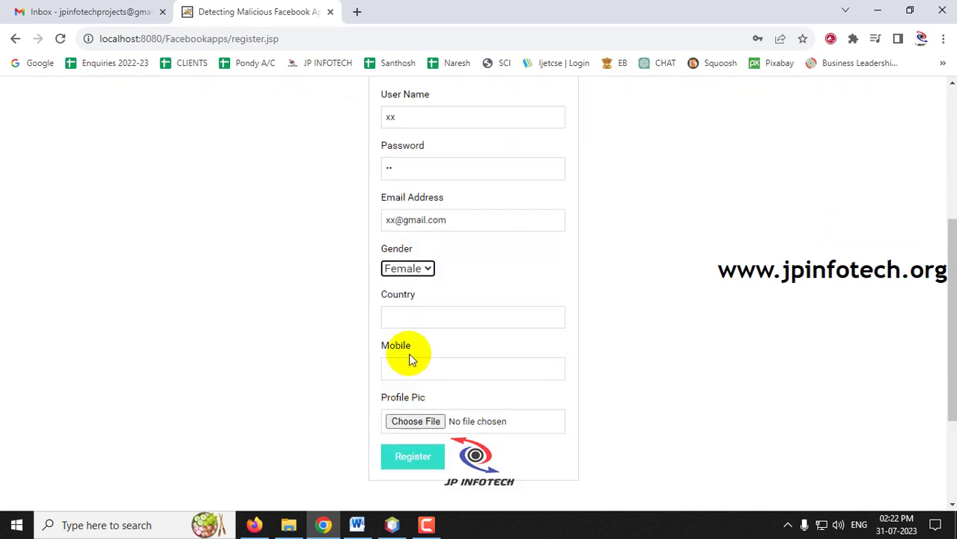
# Step: Set country to United Kingdom, pick person4 as profile picture, and register
pyautogui.click(414, 319)
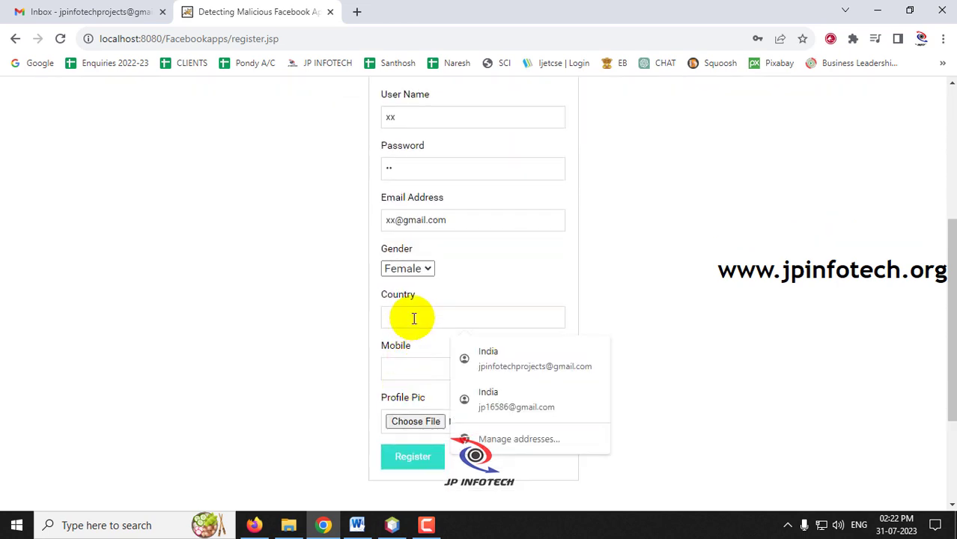
pyautogui.write('United Kingdom')
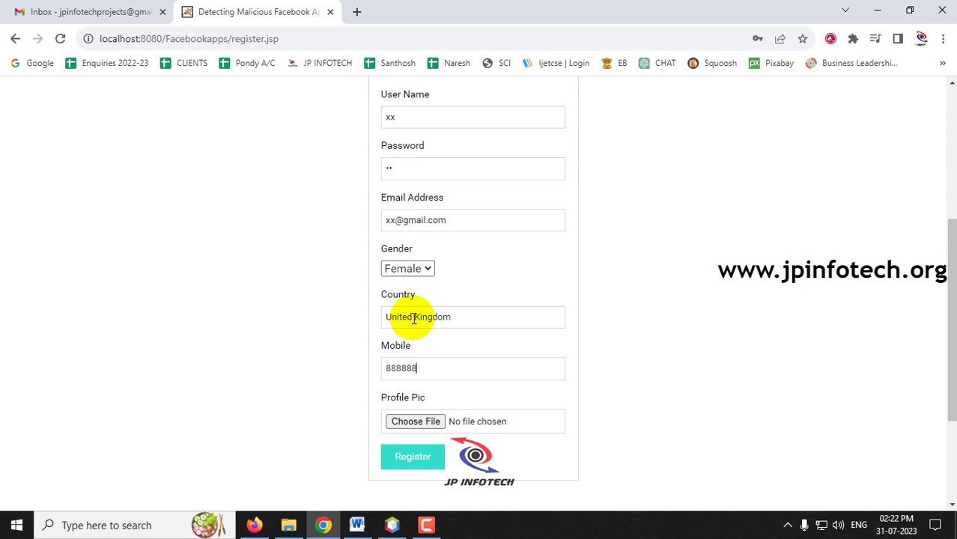
pyautogui.click(416, 421)
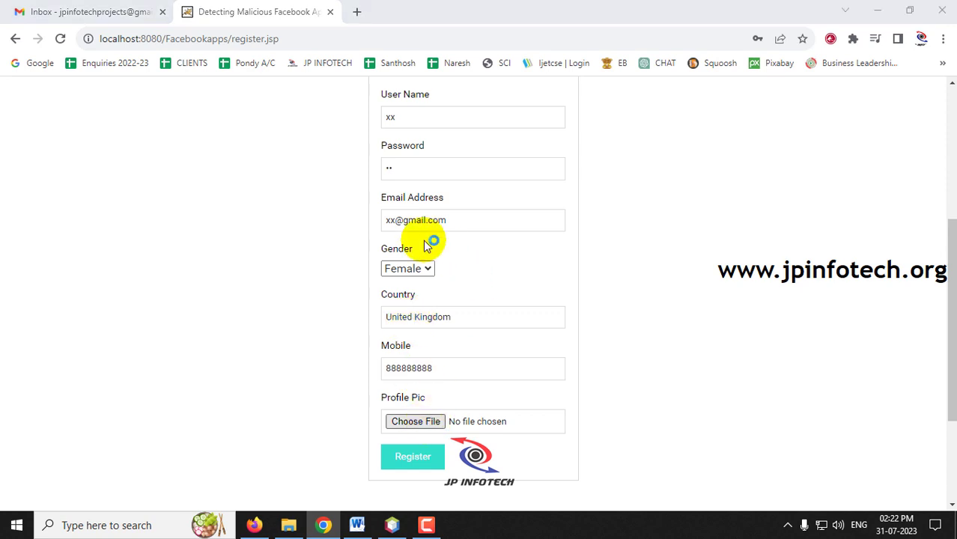
pyautogui.click(406, 128)
pyautogui.doubleClick(406, 128)
pyautogui.scroll(-2, 474, 313)
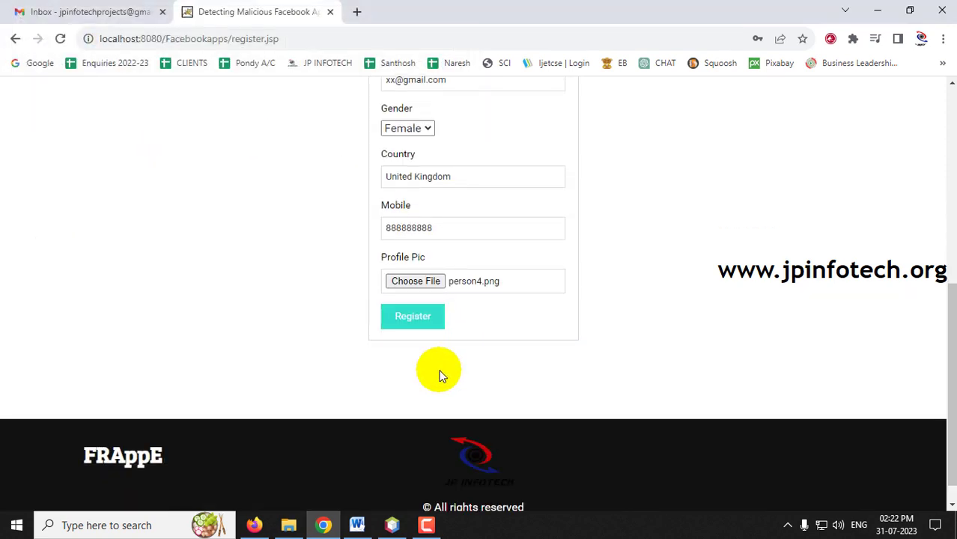
pyautogui.click(423, 326)
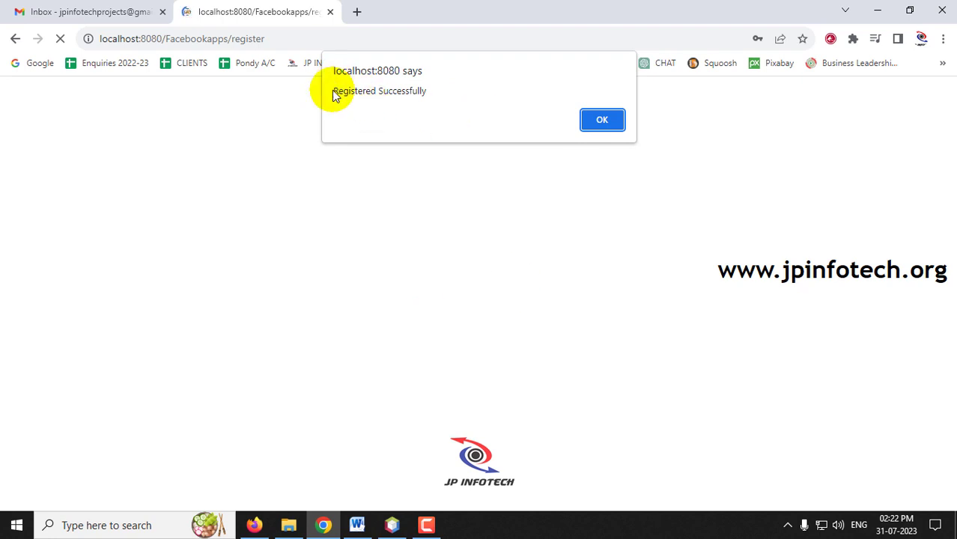
pyautogui.click(602, 120)
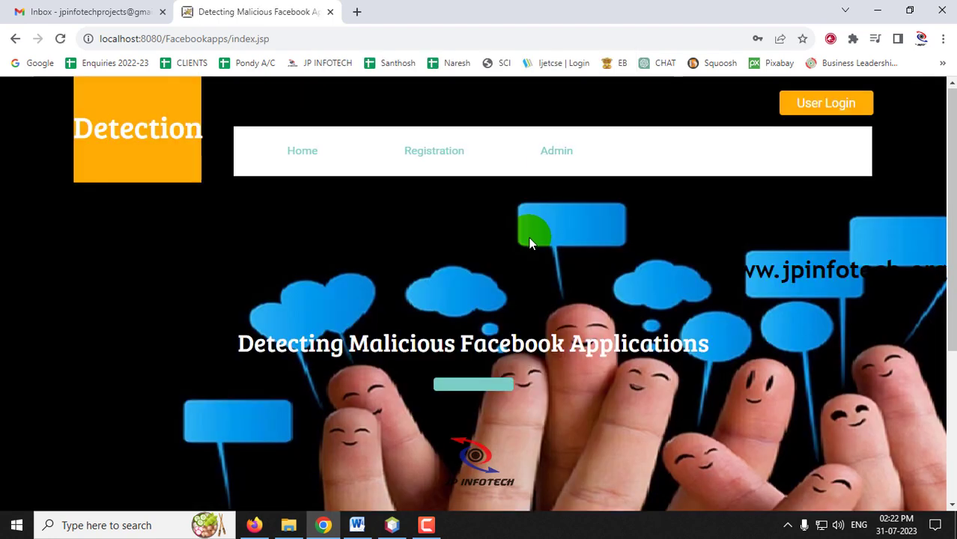
# Step: Open Registration again and enter the third user's name, password and e-mail
pyautogui.click(435, 144)
pyautogui.scroll(-2, 638, 167)
pyautogui.click(485, 256)
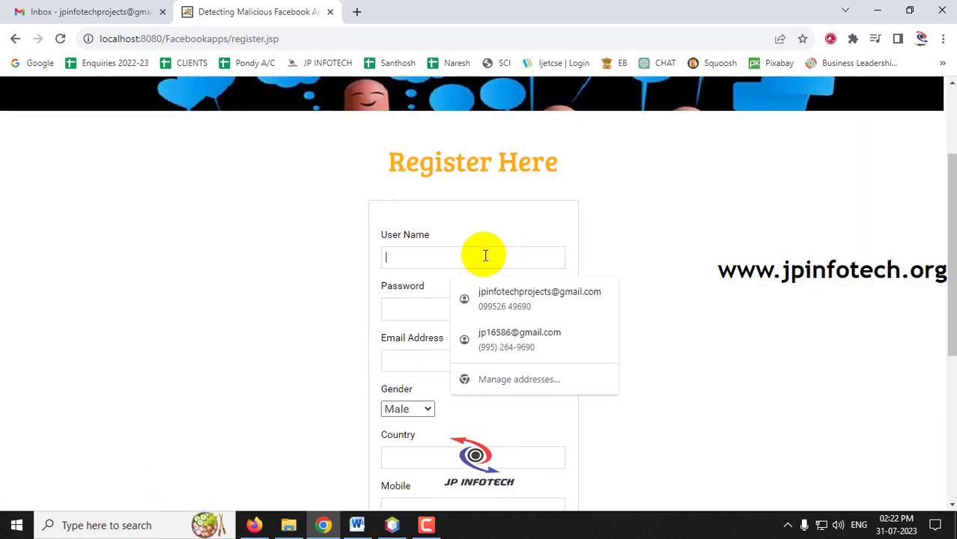
pyautogui.write('yy')
pyautogui.click(445, 301)
pyautogui.write('y')
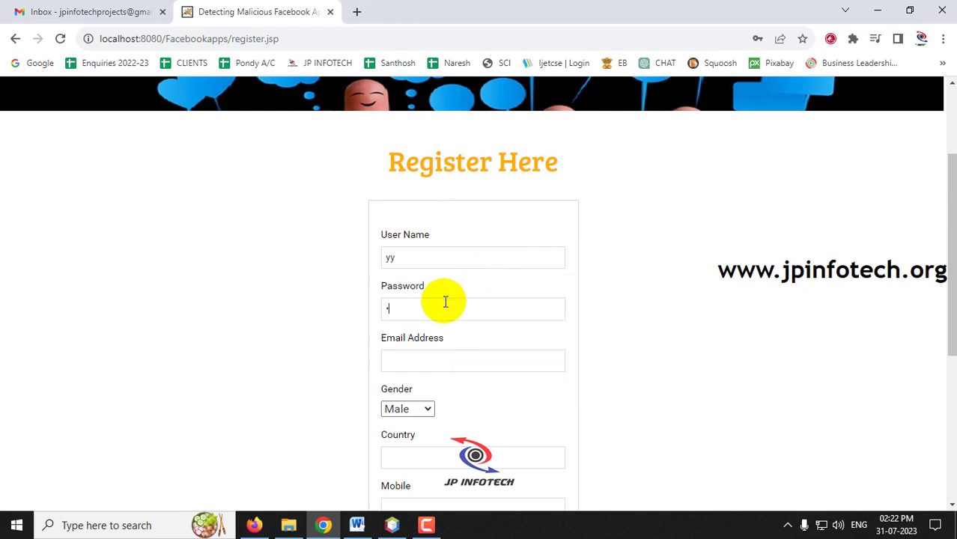
pyautogui.write('y')
pyautogui.click(428, 361)
pyautogui.write('yy@gam')
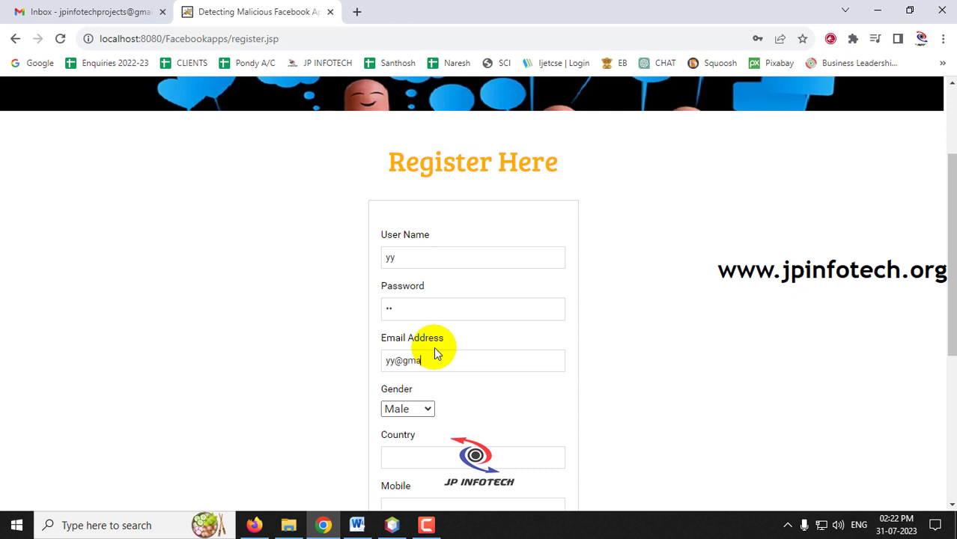
pyautogui.write('il.com')
# Step: Fill in China as the new user's country
pyautogui.click(428, 457)
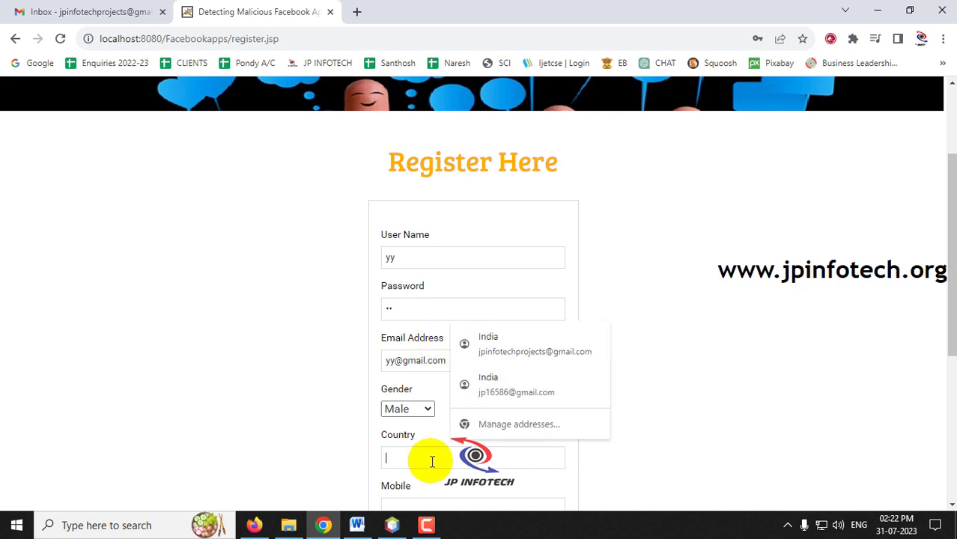
pyautogui.scroll(-2, 427, 458)
pyautogui.click(425, 318)
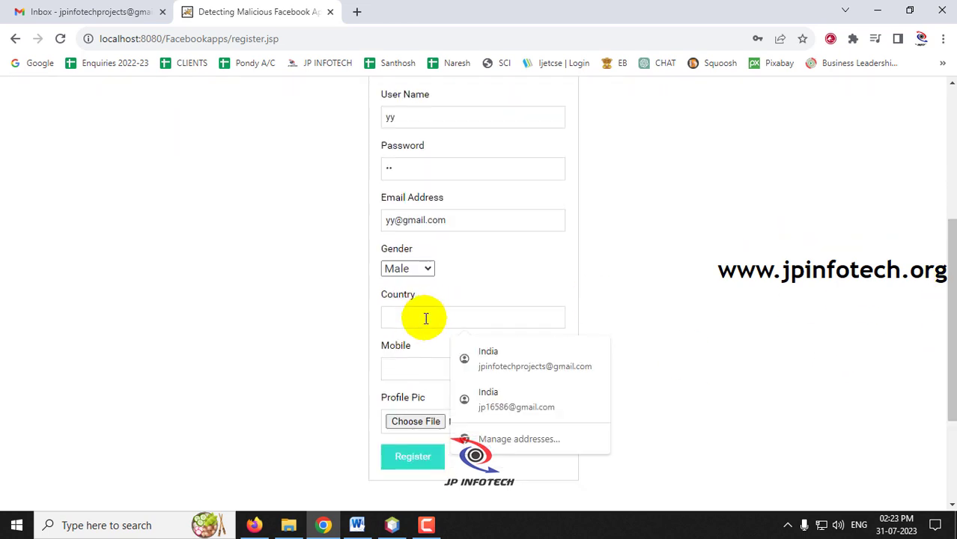
pyautogui.write('China')
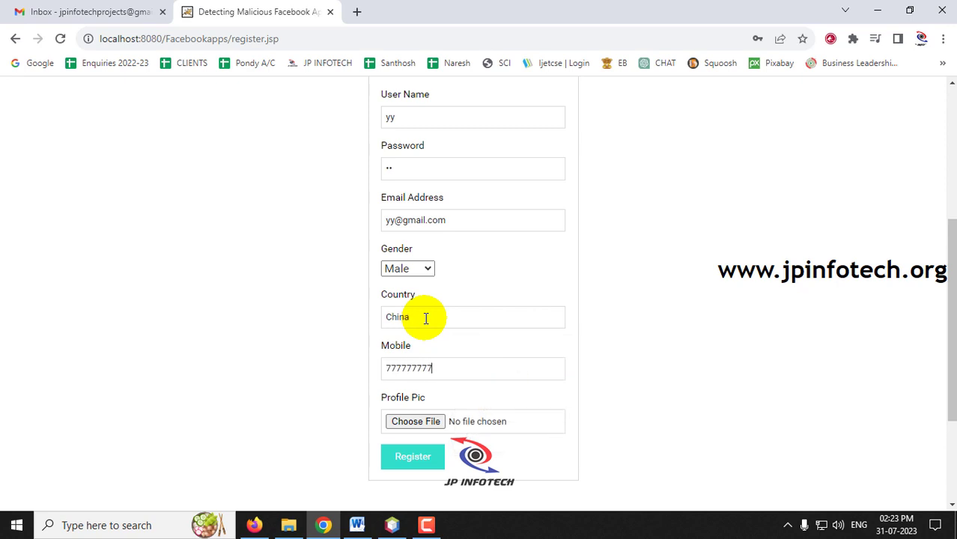
# Step: Choose person3.png as profile picture, register, and dismiss the success alert
pyautogui.click(419, 421)
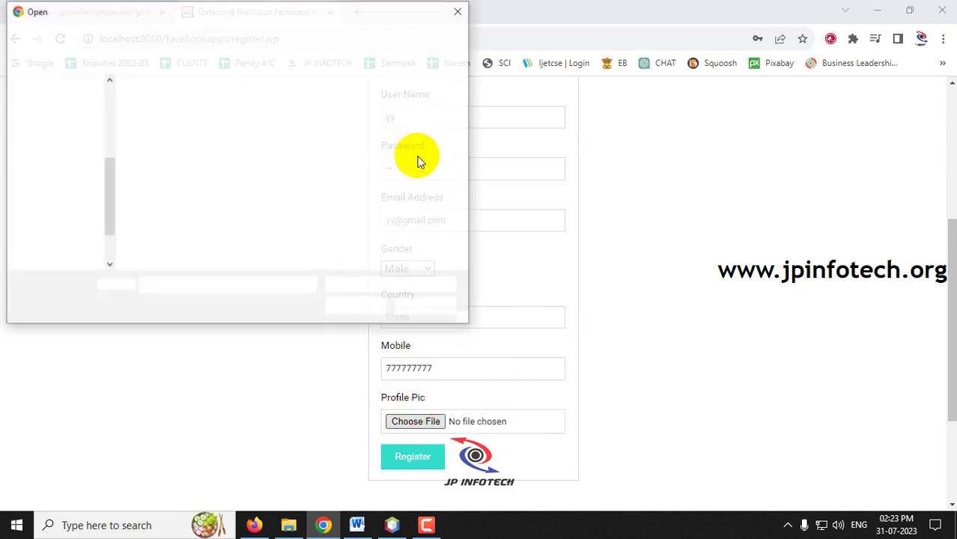
pyautogui.click(355, 132)
pyautogui.doubleClick(355, 132)
pyautogui.scroll(-1, 450, 337)
pyautogui.click(414, 396)
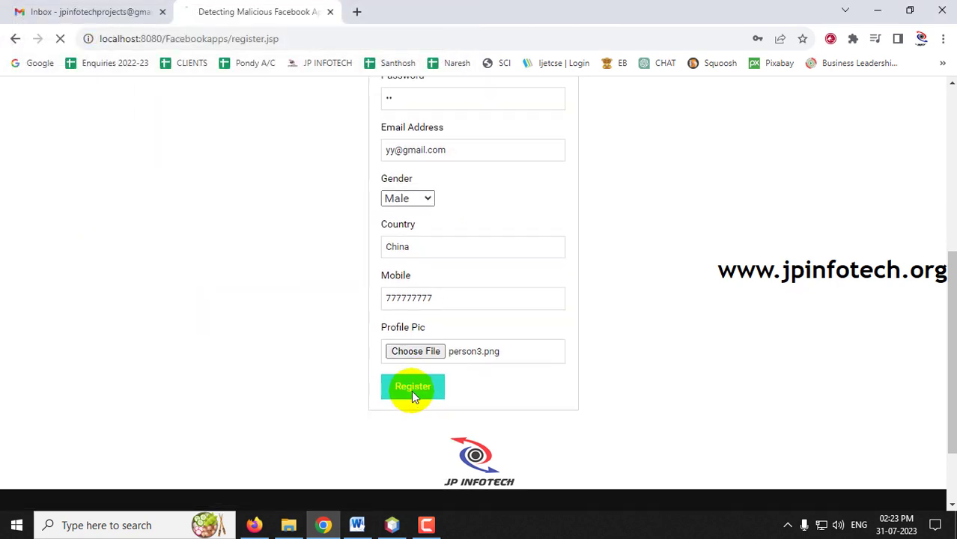
pyautogui.moveTo(331, 90); pyautogui.dragTo(424, 91)
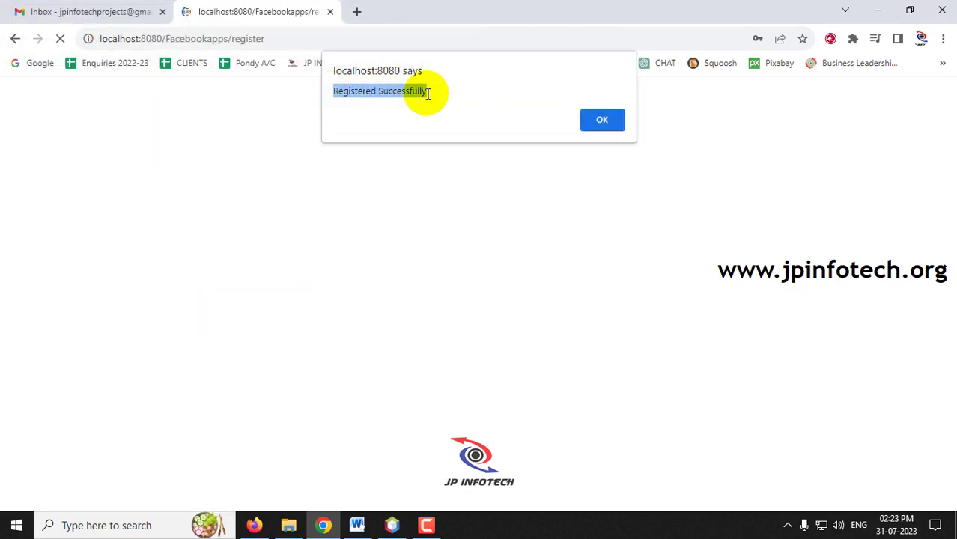
pyautogui.click(624, 124)
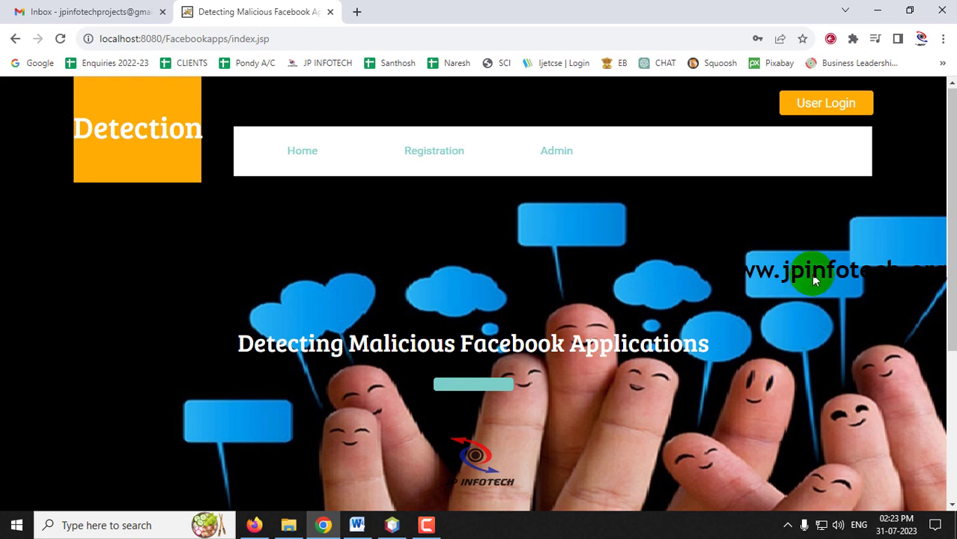
# Step: Log in to the admin area and dismiss Chrome's password warning
pyautogui.click(559, 160)
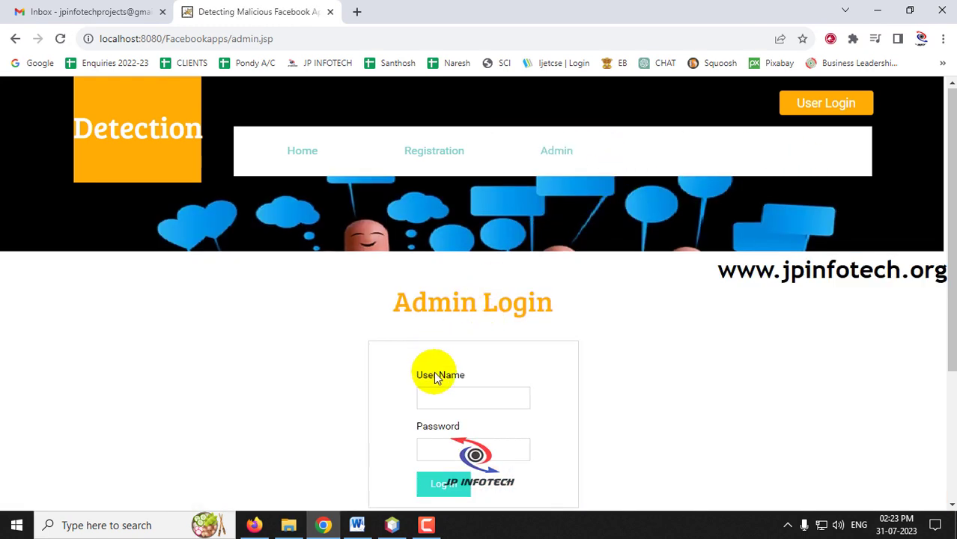
pyautogui.click(466, 397)
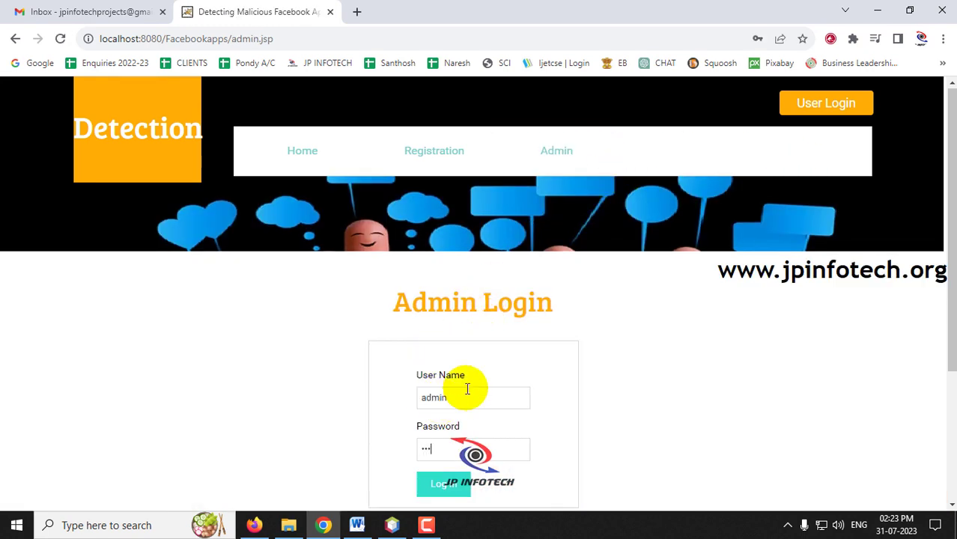
pyautogui.click(444, 484)
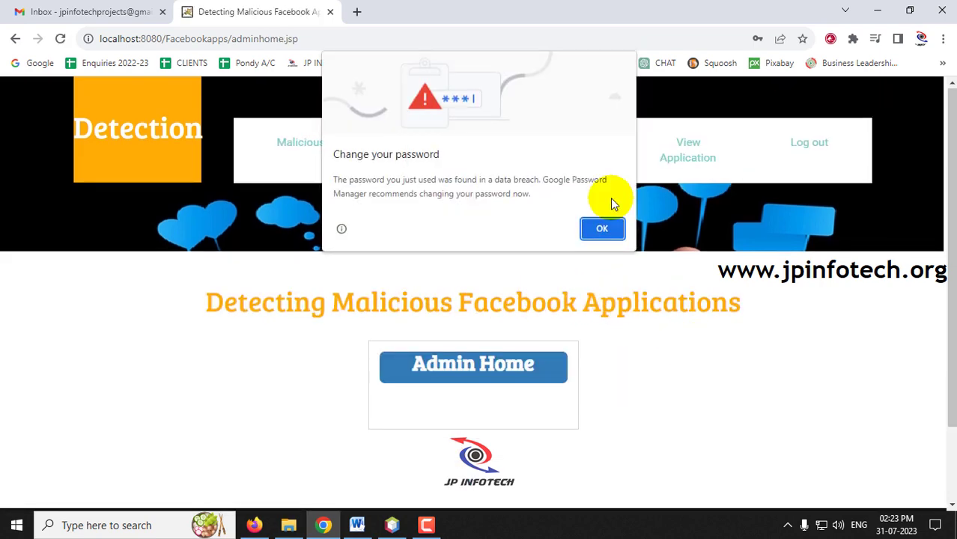
pyautogui.click(602, 232)
# Step: Review the View All Users table listing the three registered users
pyautogui.click(569, 169)
pyautogui.scroll(-3, 610, 354)
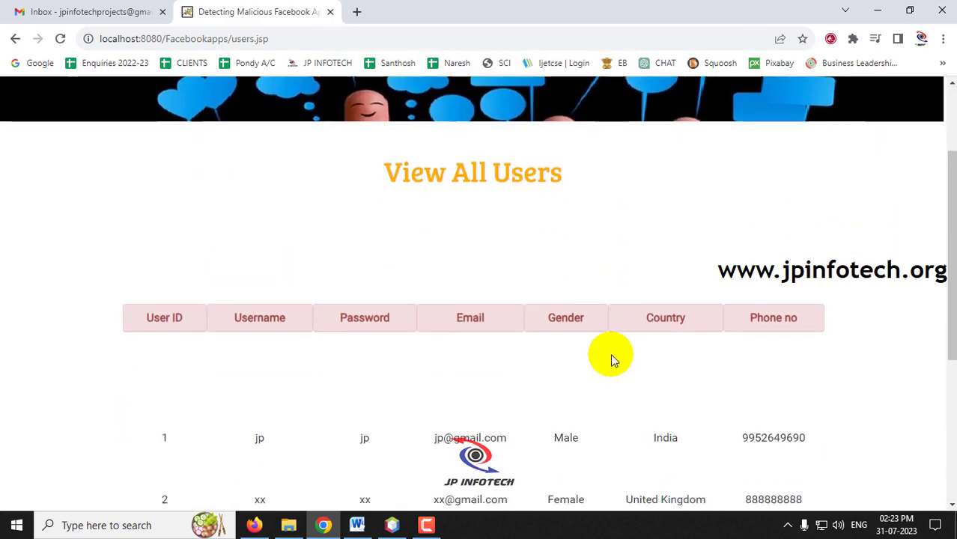
pyautogui.scroll(-1, 612, 354)
pyautogui.scroll(-1, 603, 299)
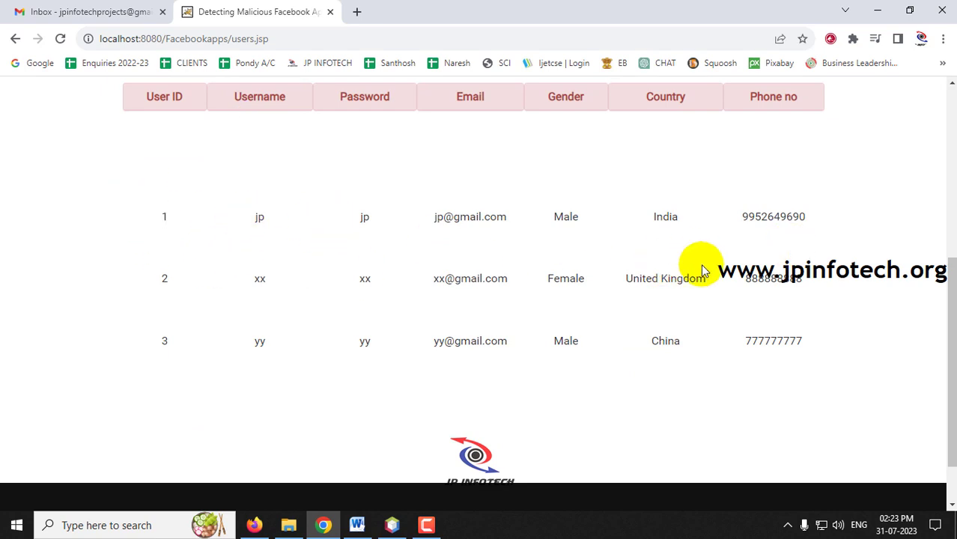
pyautogui.doubleClick(254, 217)
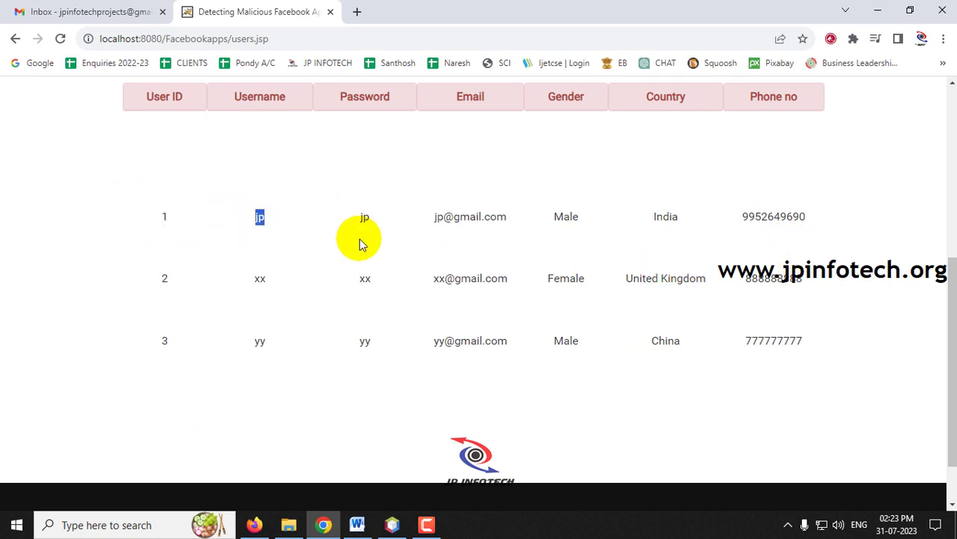
pyautogui.click(251, 292)
pyautogui.scroll(2, 651, 326)
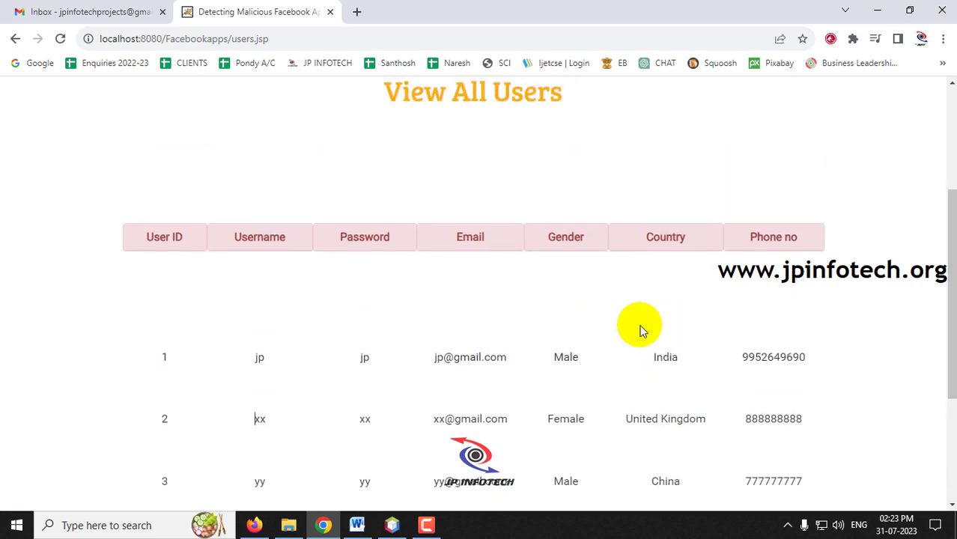
pyautogui.scroll(3, 420, 299)
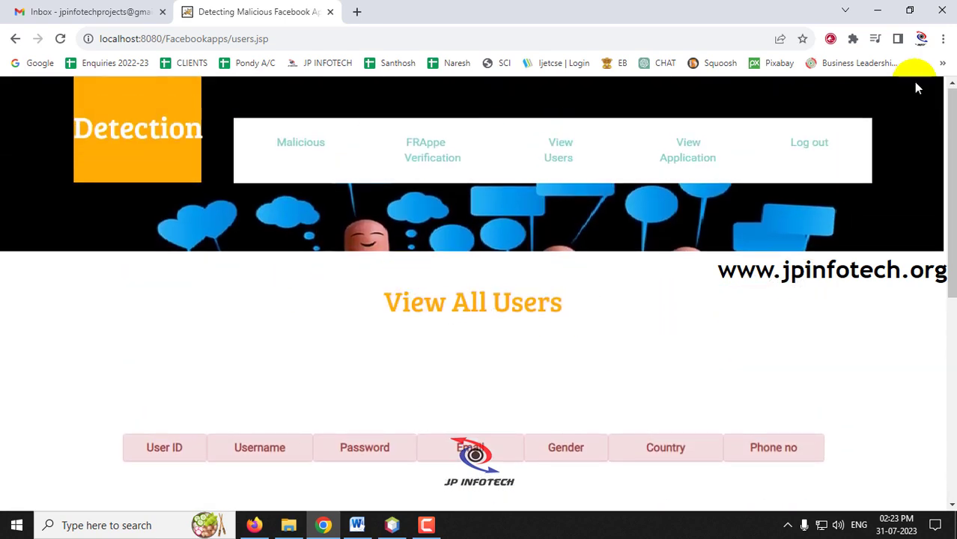
# Step: Log out of admin and sign in as the existing user
pyautogui.click(824, 160)
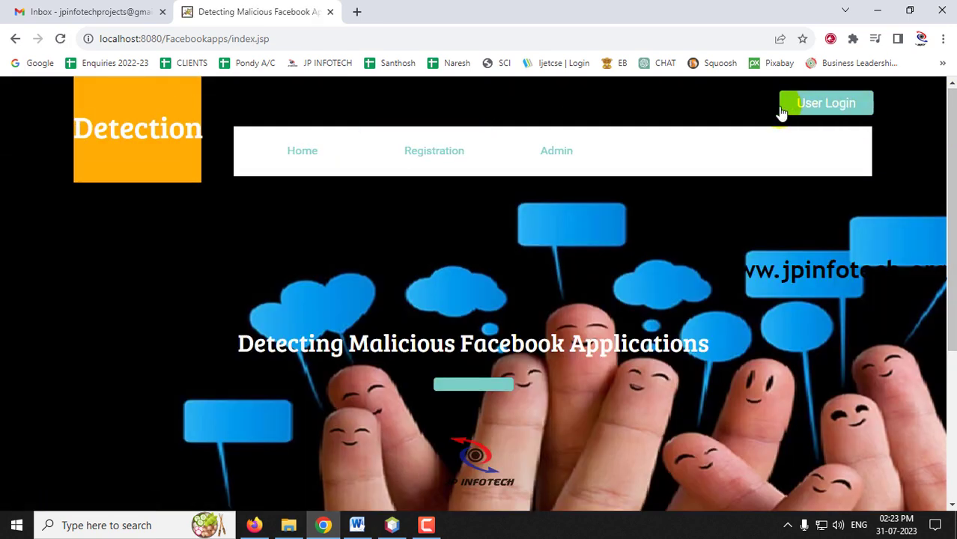
pyautogui.click(835, 111)
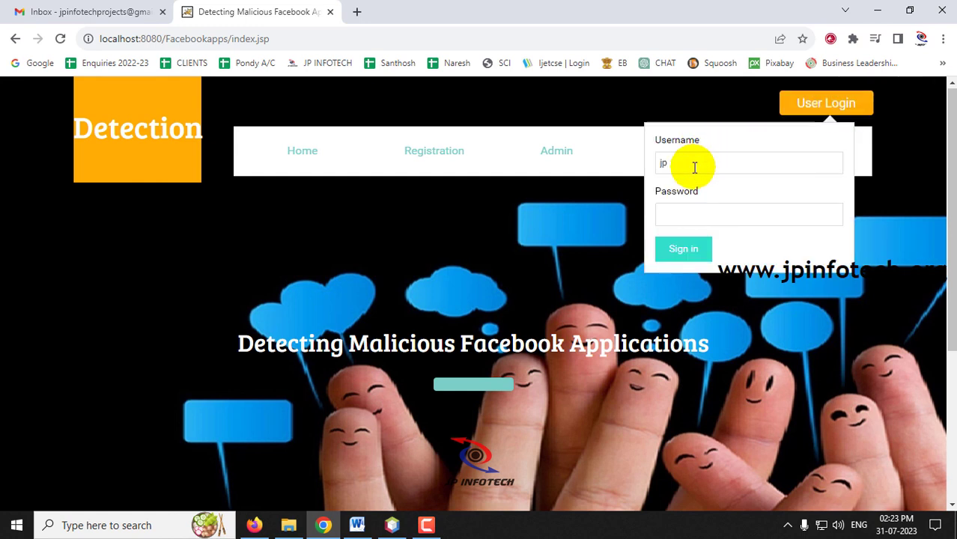
pyautogui.click(682, 249)
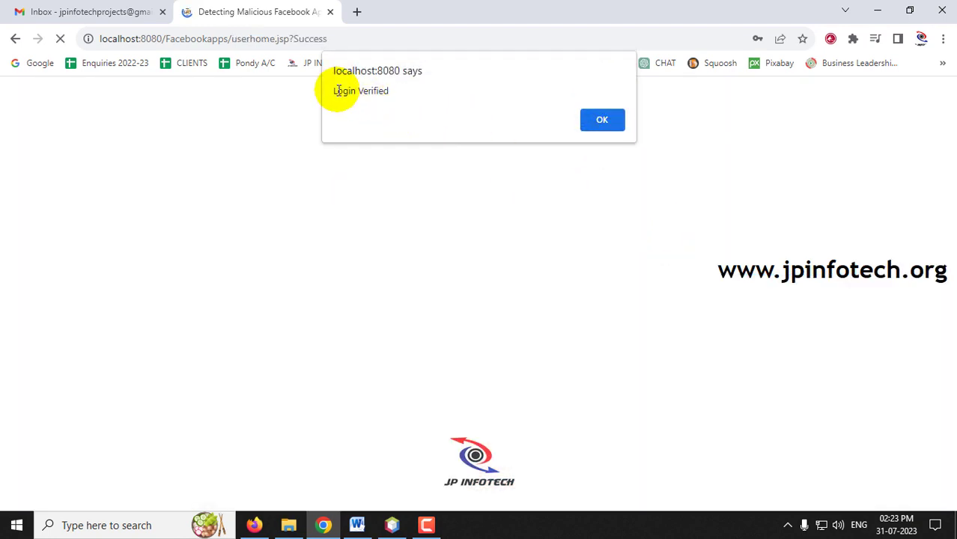
pyautogui.moveTo(331, 89); pyautogui.dragTo(637, 133)
pyautogui.click(605, 124)
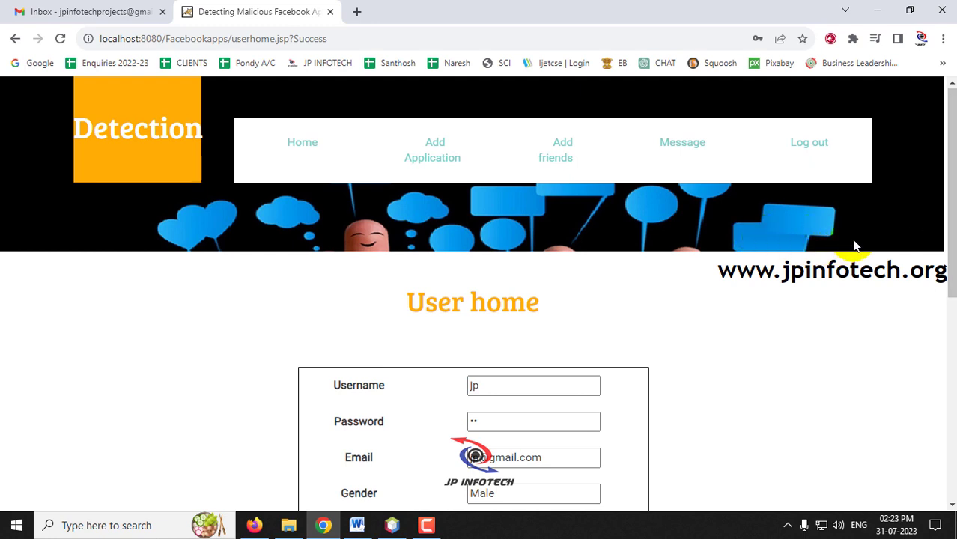
# Step: Add the +91 country code to the profile's Phone no and update
pyautogui.scroll(-1, 852, 242)
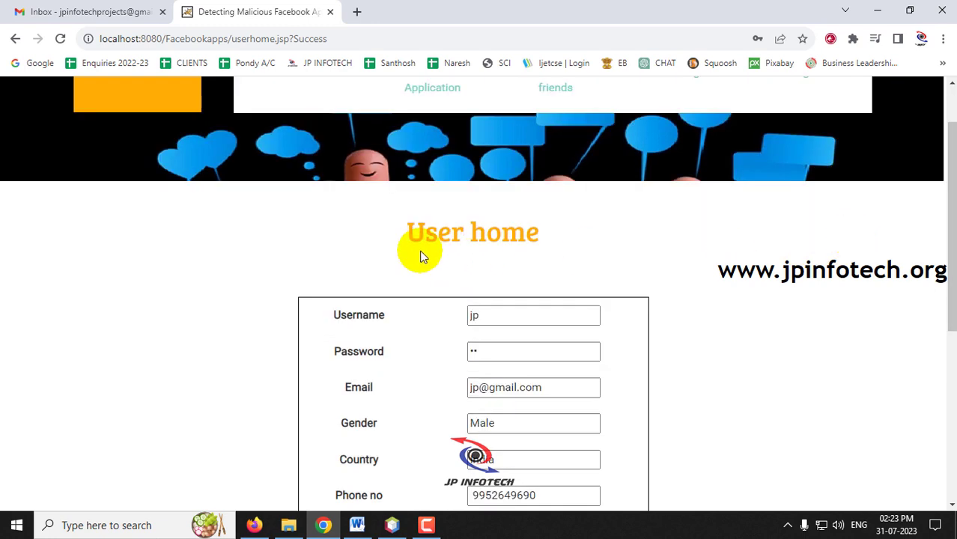
pyautogui.moveTo(407, 232); pyautogui.dragTo(633, 240)
pyautogui.scroll(-3, 728, 175)
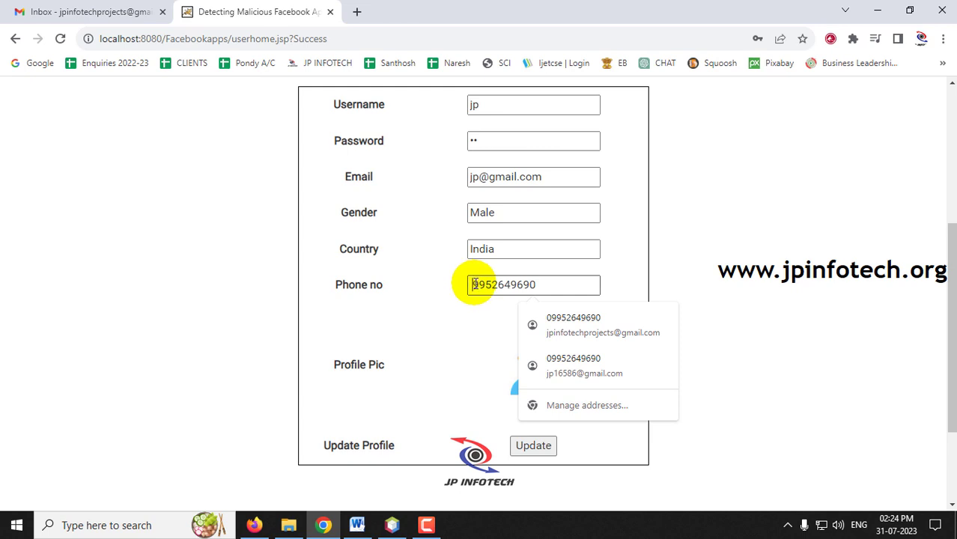
pyautogui.write('1')
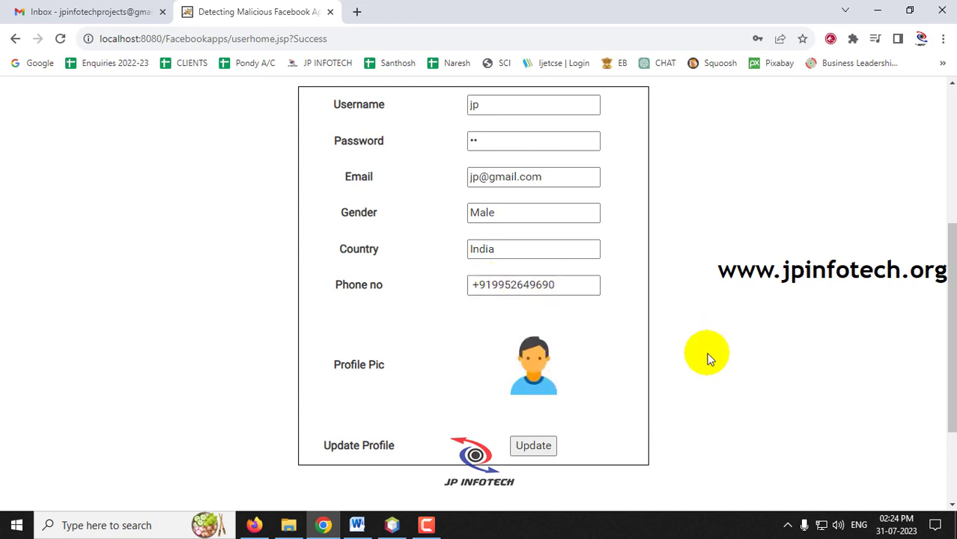
pyautogui.click(533, 446)
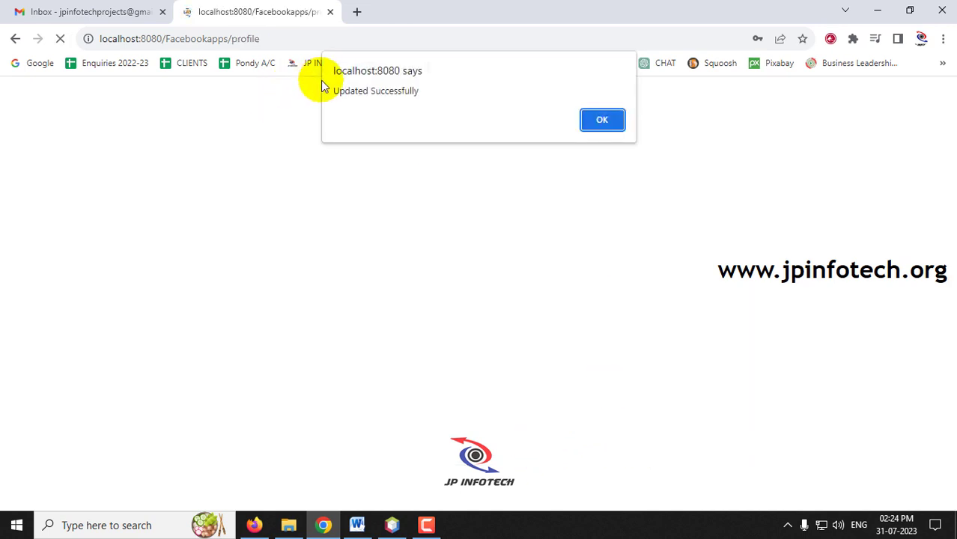
# Step: Dismiss the update alert and check the new Phone no value
pyautogui.click(603, 119)
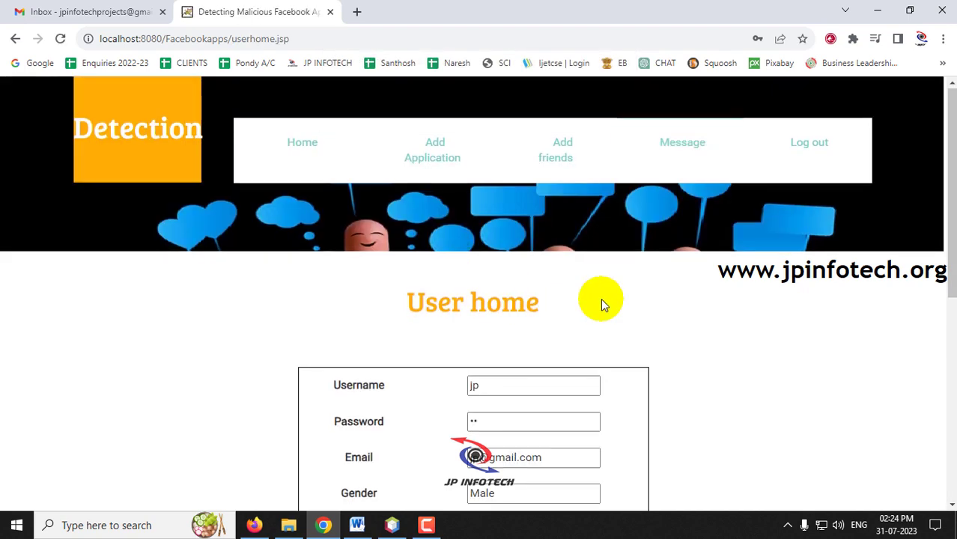
pyautogui.scroll(-3, 516, 303)
pyautogui.tripleClick(567, 355)
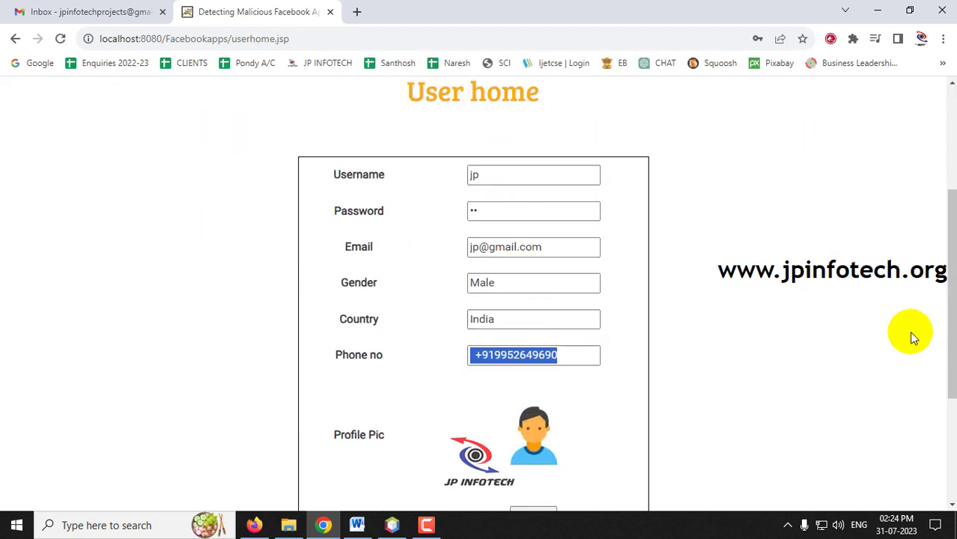
pyautogui.click(758, 309)
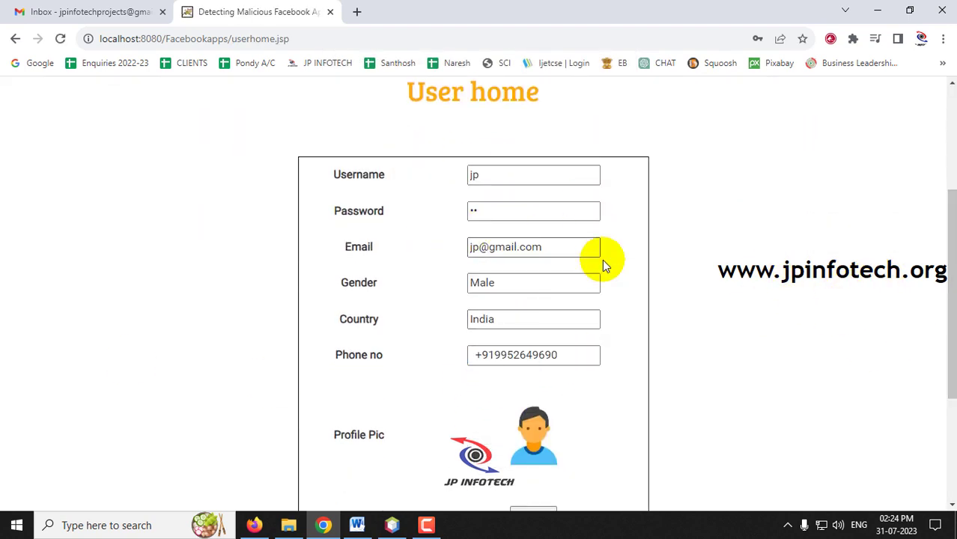
pyautogui.scroll(3, 552, 178)
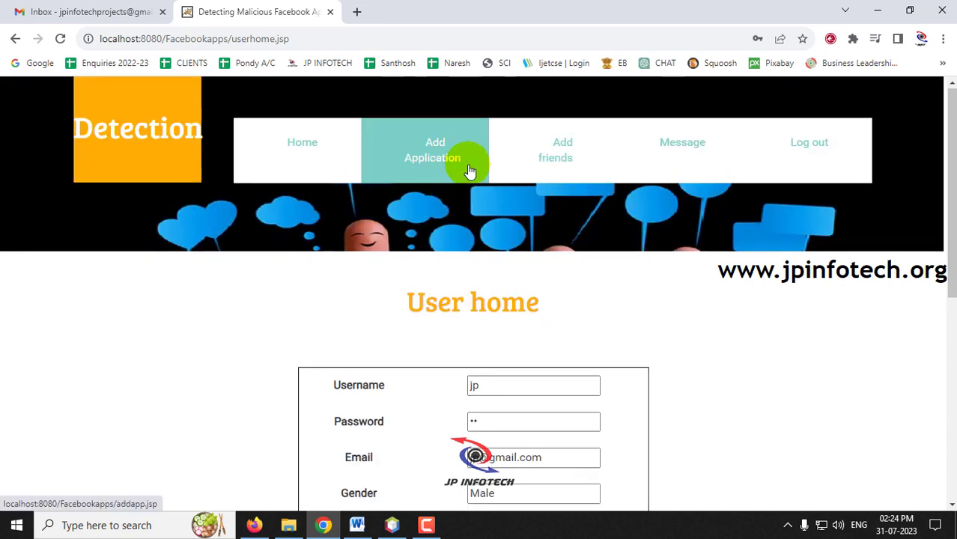
# Step: Browse the Friends page, its friend search and the user's friend list
pyautogui.click(572, 165)
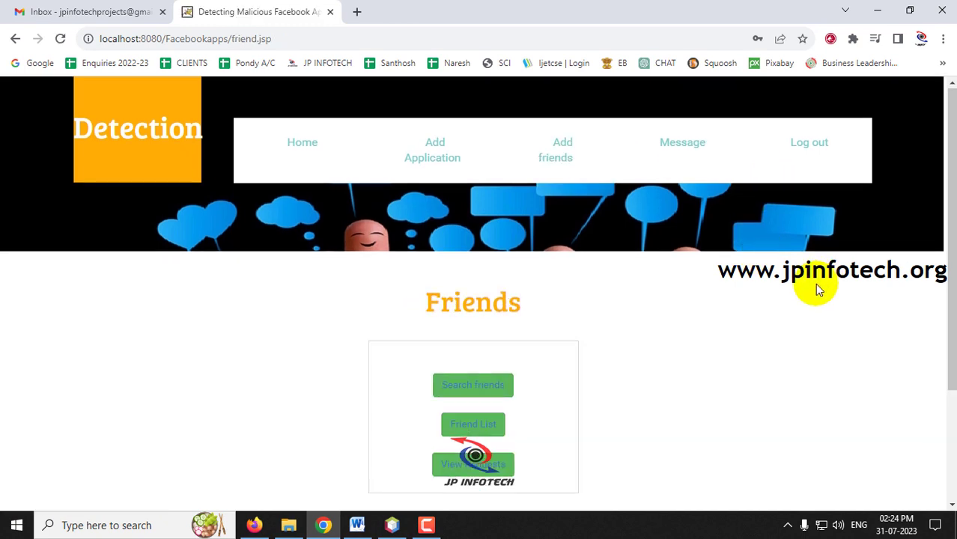
pyautogui.scroll(-2, 812, 290)
pyautogui.moveTo(428, 171); pyautogui.dragTo(530, 163)
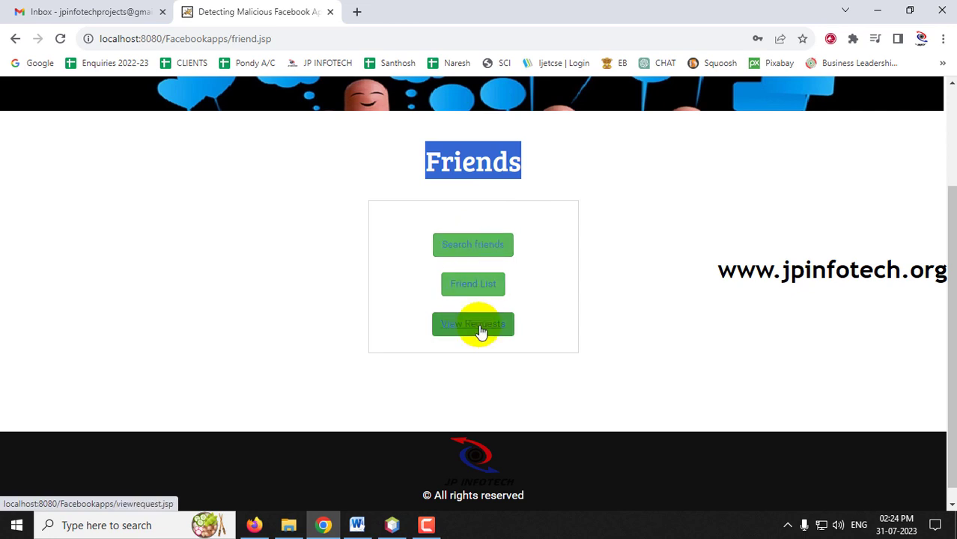
pyautogui.click(485, 256)
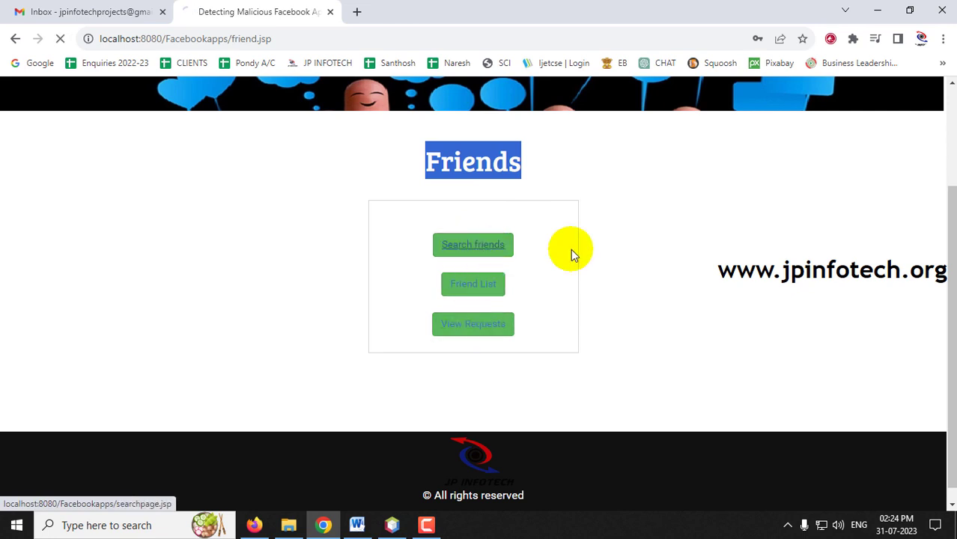
pyautogui.scroll(-2, 572, 269)
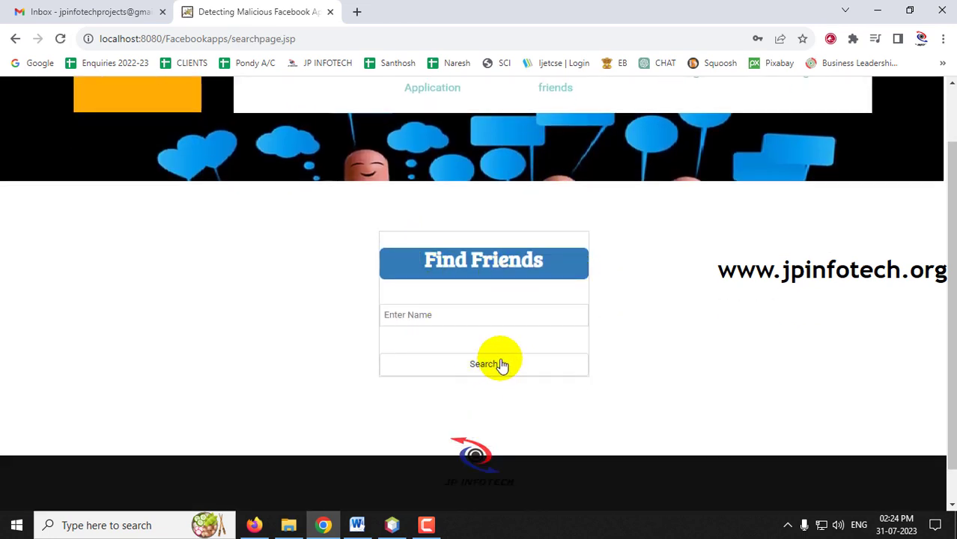
pyautogui.click(15, 39)
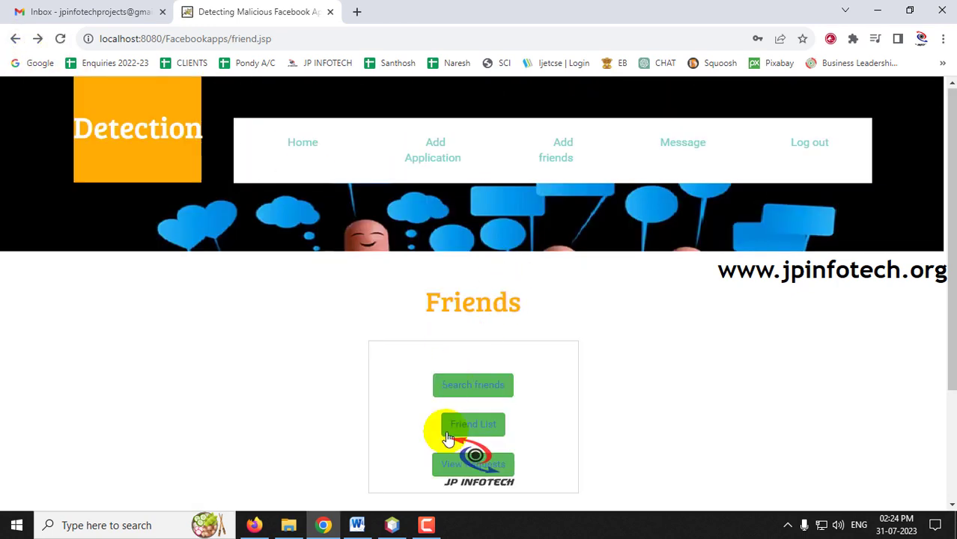
pyautogui.click(476, 432)
pyautogui.scroll(-1, 525, 283)
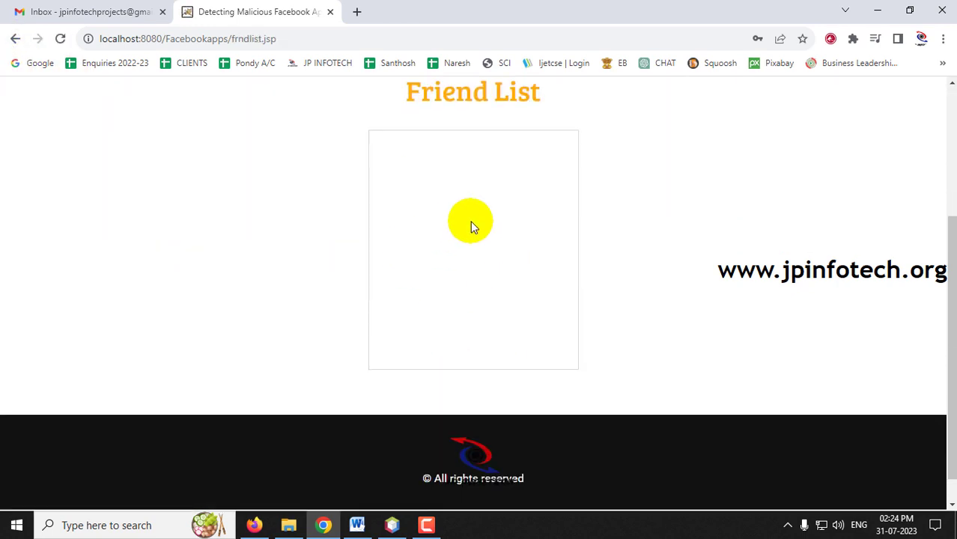
pyautogui.click(15, 39)
# Step: Look at the incoming friend requests on View Requests
pyautogui.scroll(-1, 494, 307)
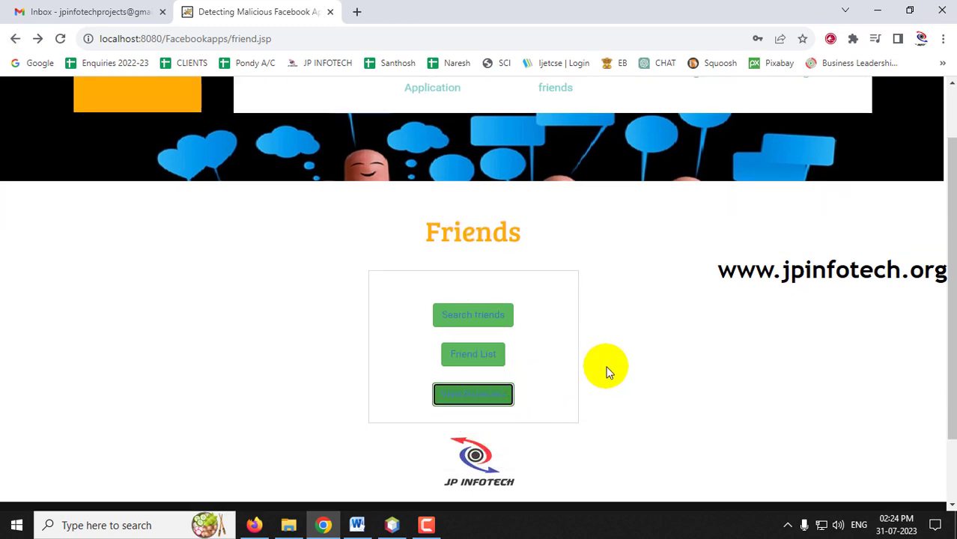
pyautogui.scroll(-1, 607, 372)
pyautogui.click(474, 313)
pyautogui.scroll(-3, 640, 291)
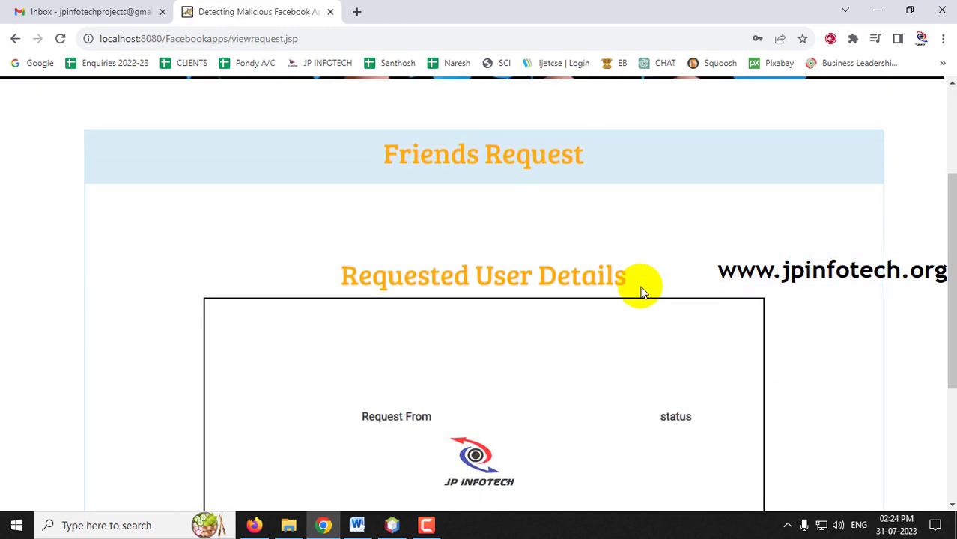
pyautogui.scroll(3, 541, 374)
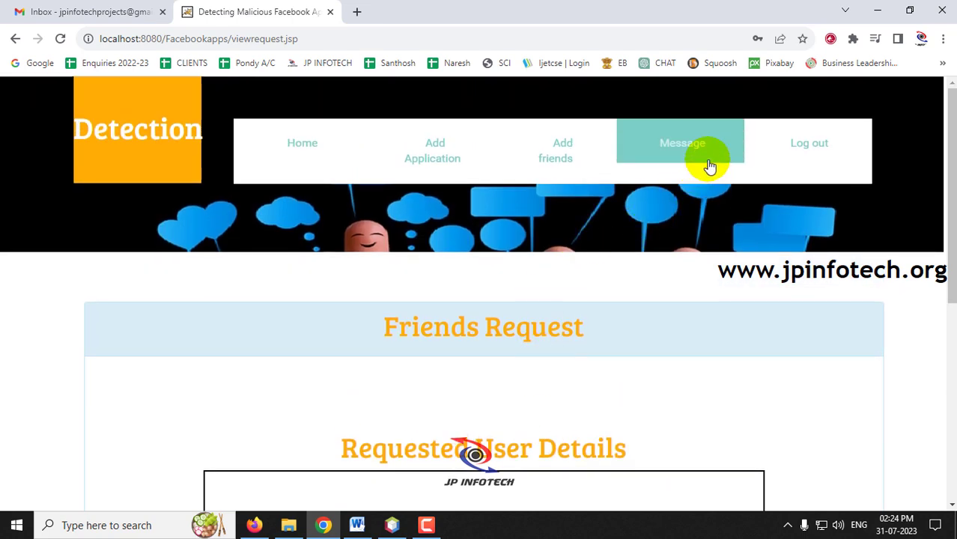
# Step: Browse the Message page, then log out of the user account
pyautogui.click(668, 157)
pyautogui.scroll(-1, 609, 310)
pyautogui.scroll(-1, 608, 312)
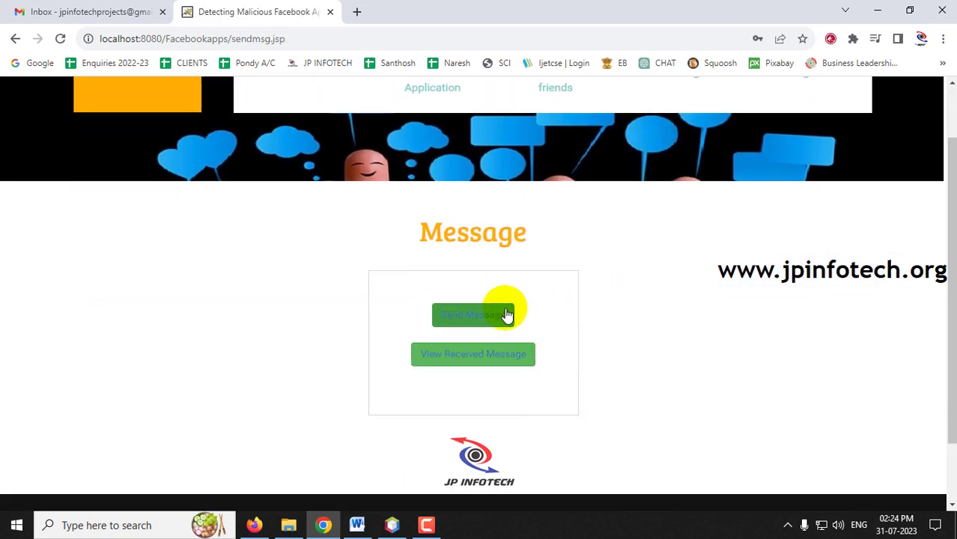
pyautogui.scroll(1, 620, 295)
pyautogui.scroll(1, 619, 294)
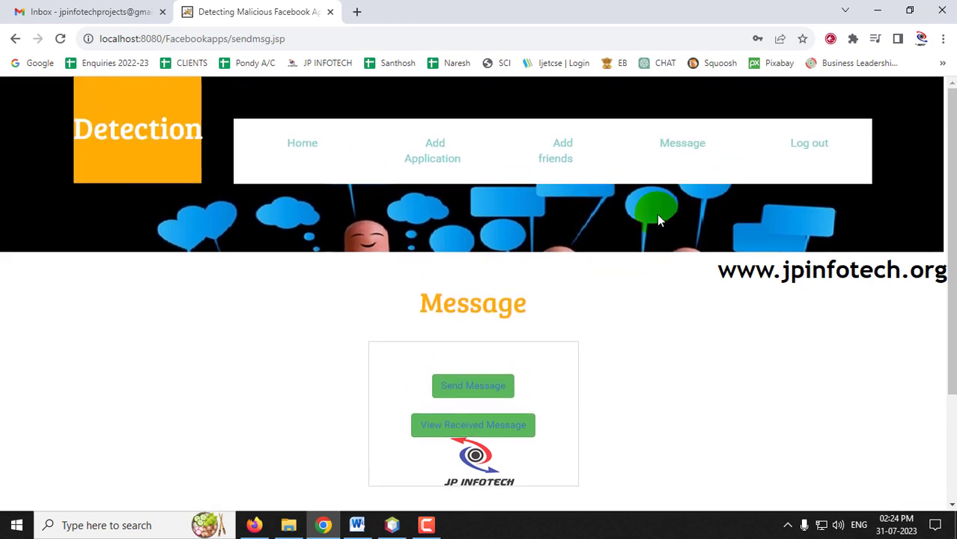
pyautogui.click(808, 157)
# Step: Sign in as the first user and dismiss the Login Verified notice
pyautogui.click(834, 113)
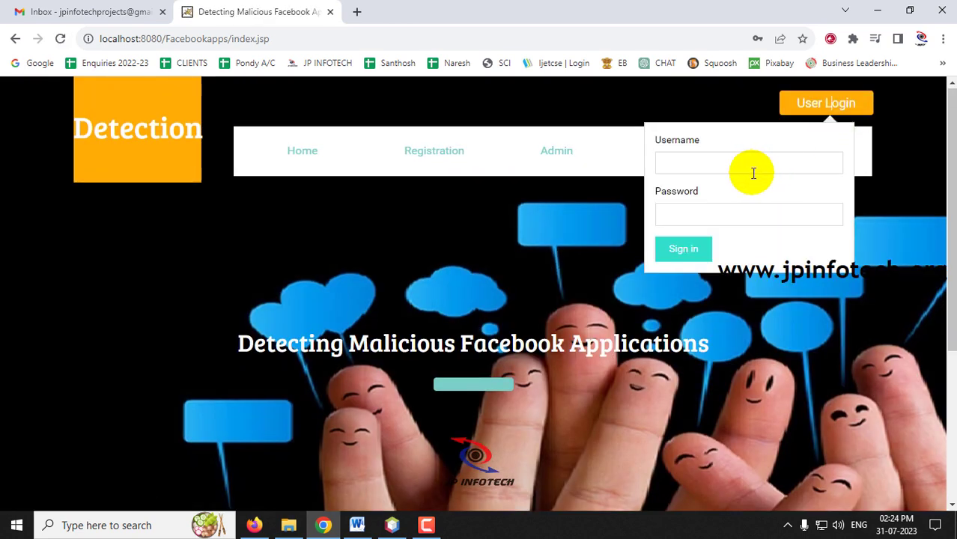
pyautogui.click(726, 163)
pyautogui.write('xxxx')
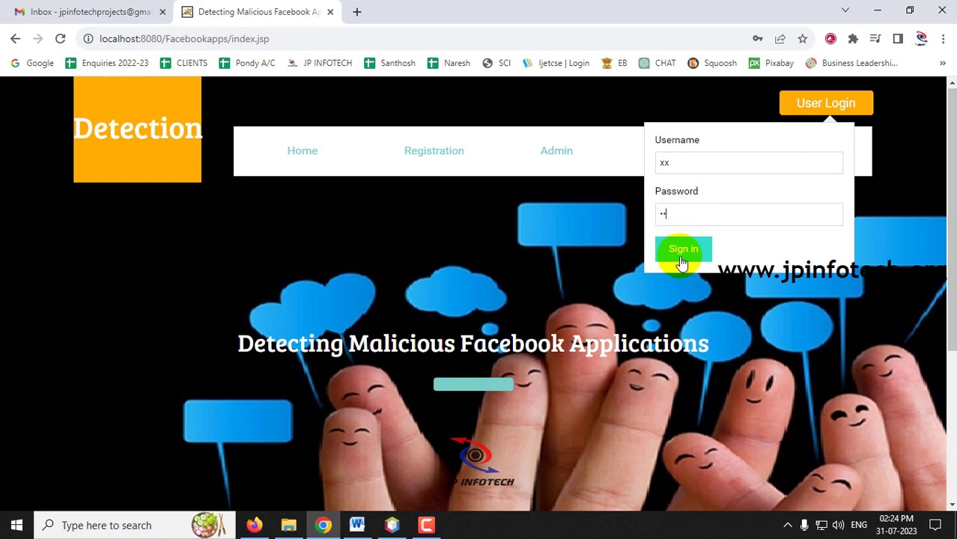
pyautogui.click(680, 251)
pyautogui.click(602, 120)
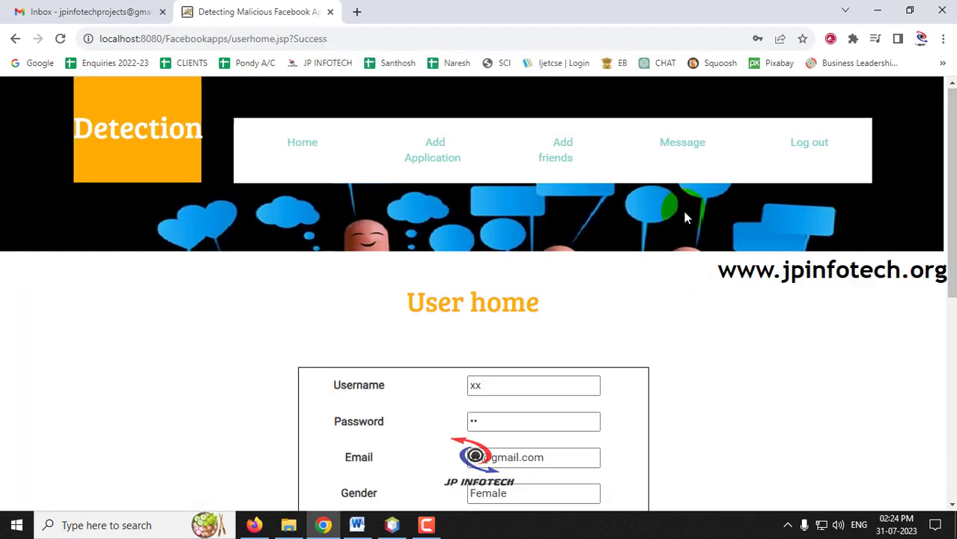
# Step: Go to Add friends > Find Friends and search for a registered user
pyautogui.click(575, 171)
pyautogui.scroll(-1, 502, 235)
pyautogui.click(472, 315)
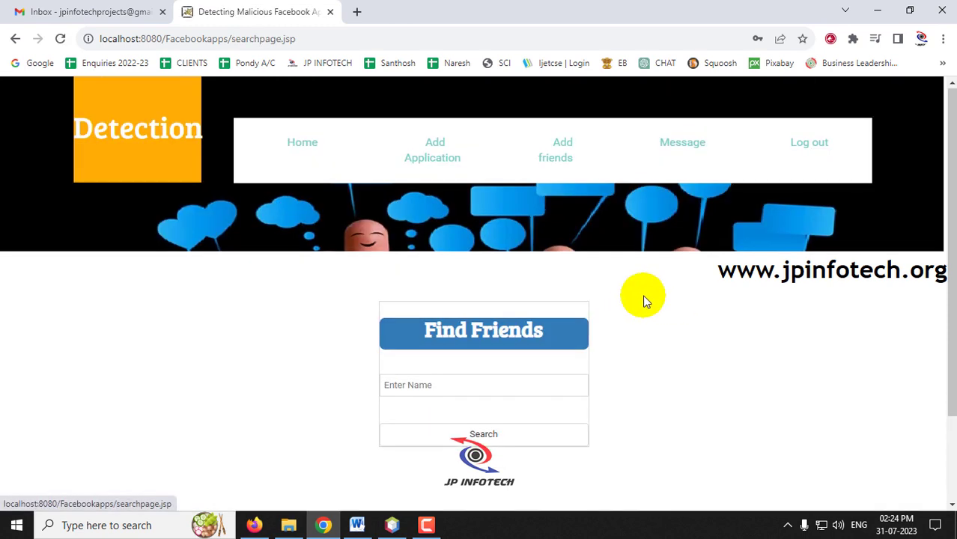
pyautogui.scroll(-2, 458, 299)
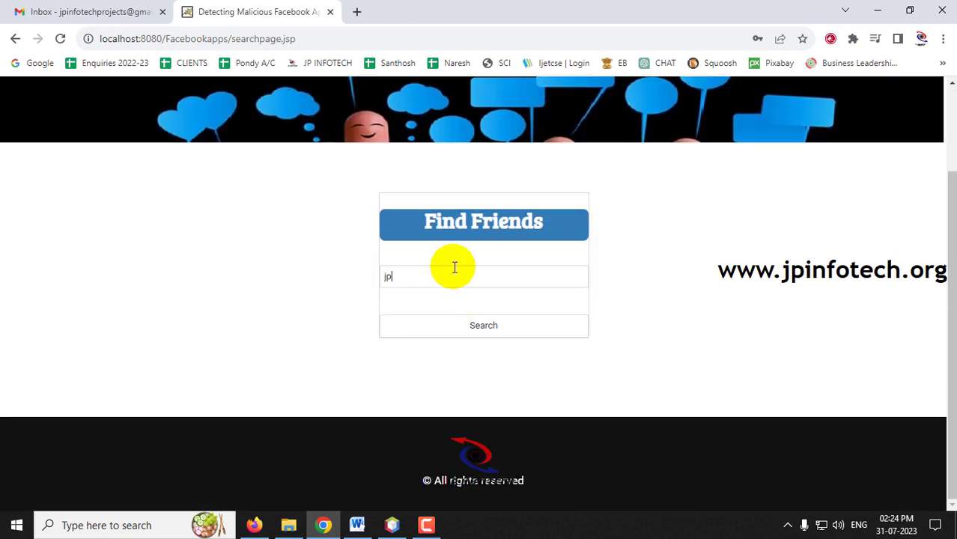
pyautogui.click(472, 329)
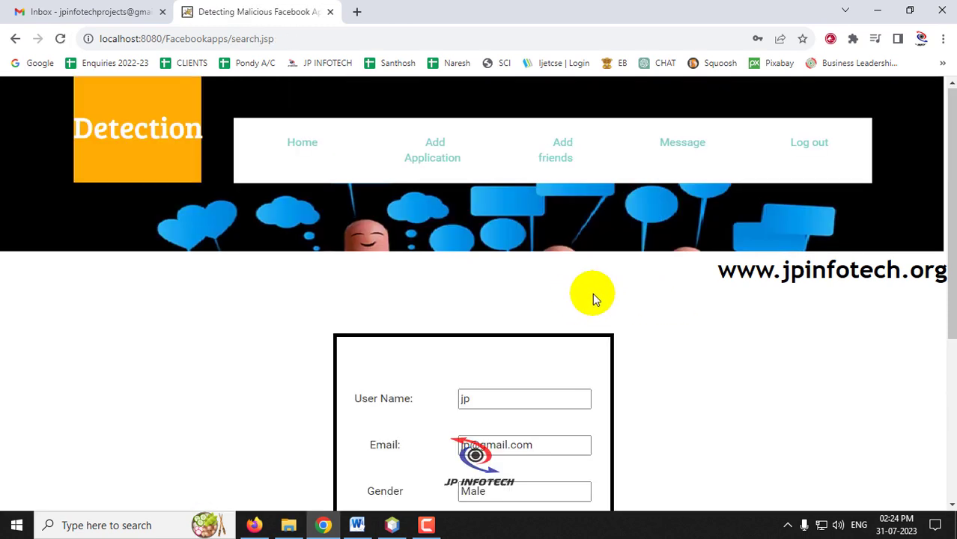
pyautogui.scroll(-3, 592, 293)
pyautogui.scroll(1, 446, 223)
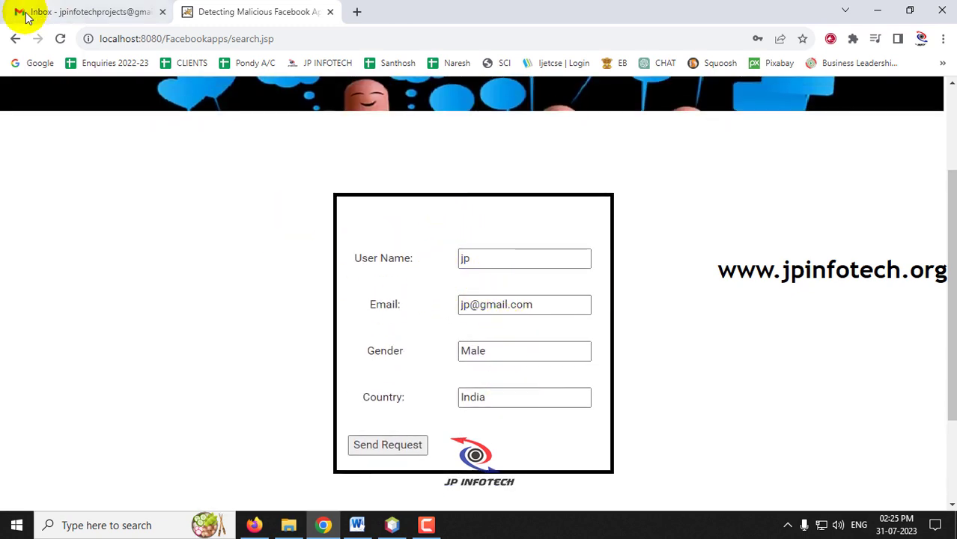
# Step: Re-enter the name and run the friend search again
pyautogui.click(15, 39)
pyautogui.click(420, 387)
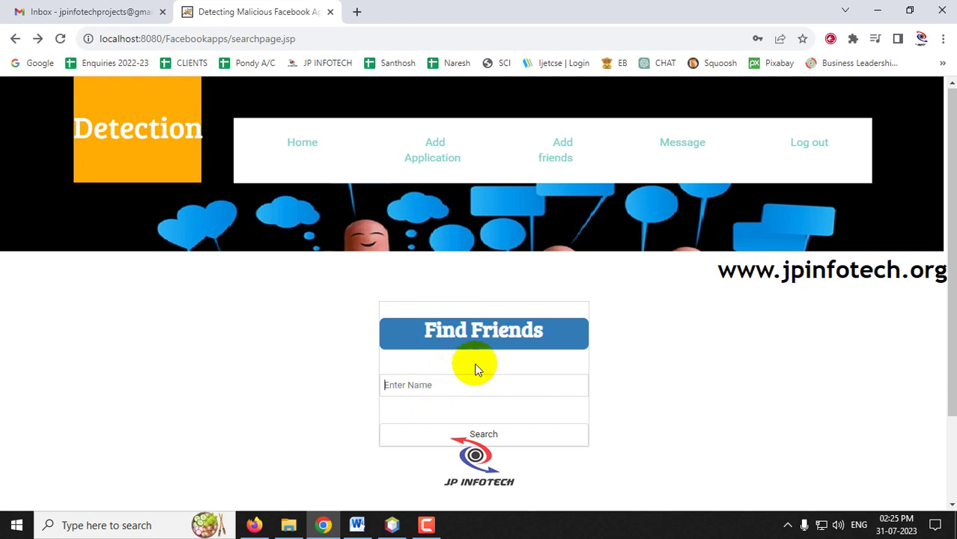
pyautogui.click(482, 428)
pyautogui.scroll(-2, 585, 345)
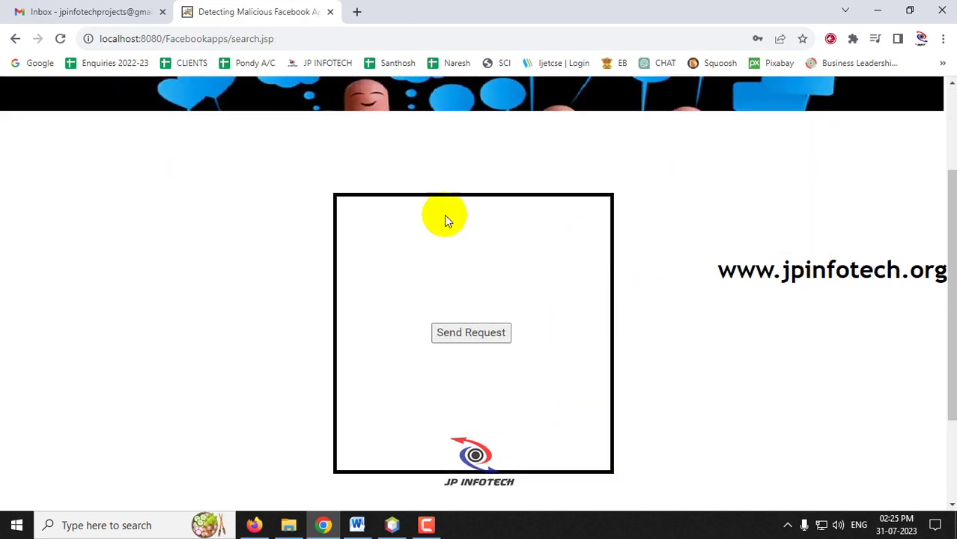
pyautogui.scroll(2, 264, 190)
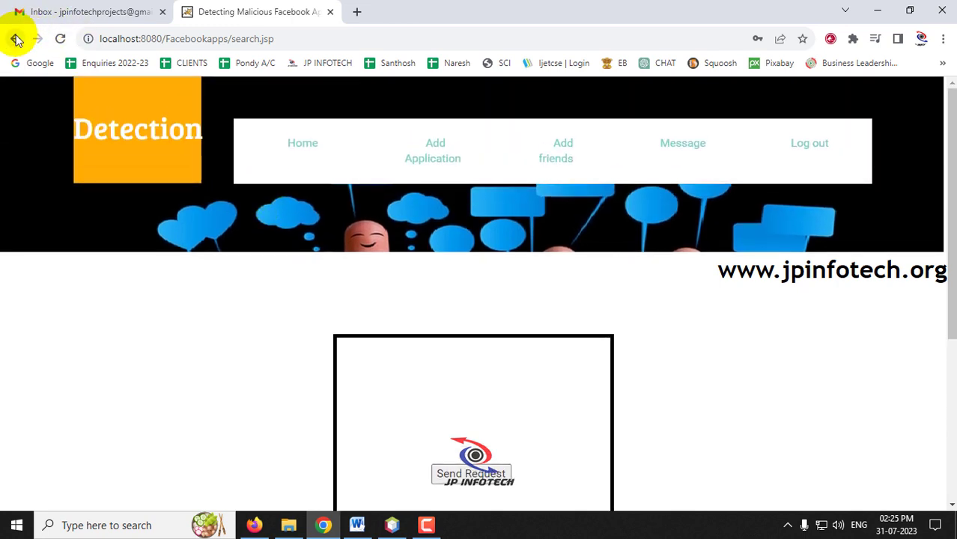
pyautogui.click(15, 42)
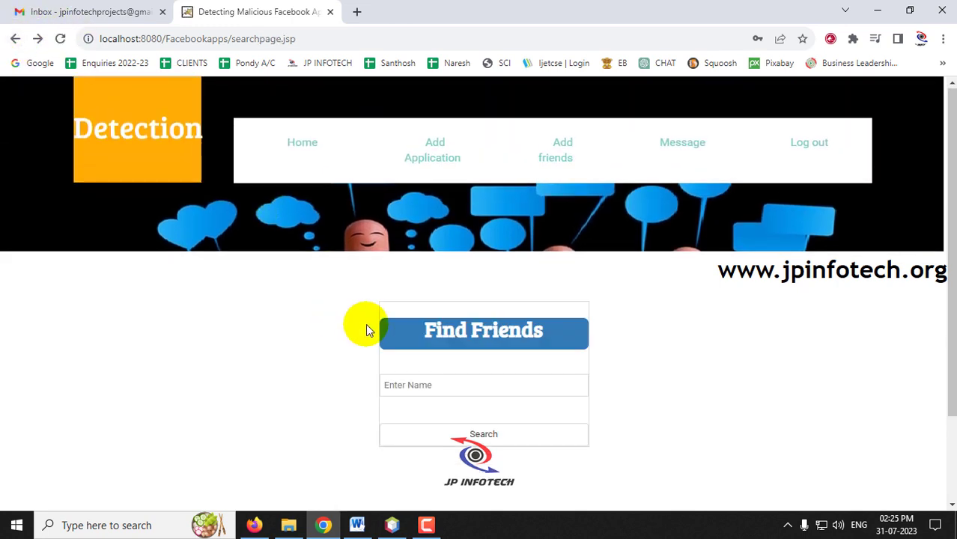
# Step: Send the found user a friend request and dismiss the Request sent alert
pyautogui.click(483, 433)
pyautogui.scroll(-2, 487, 402)
pyautogui.click(404, 447)
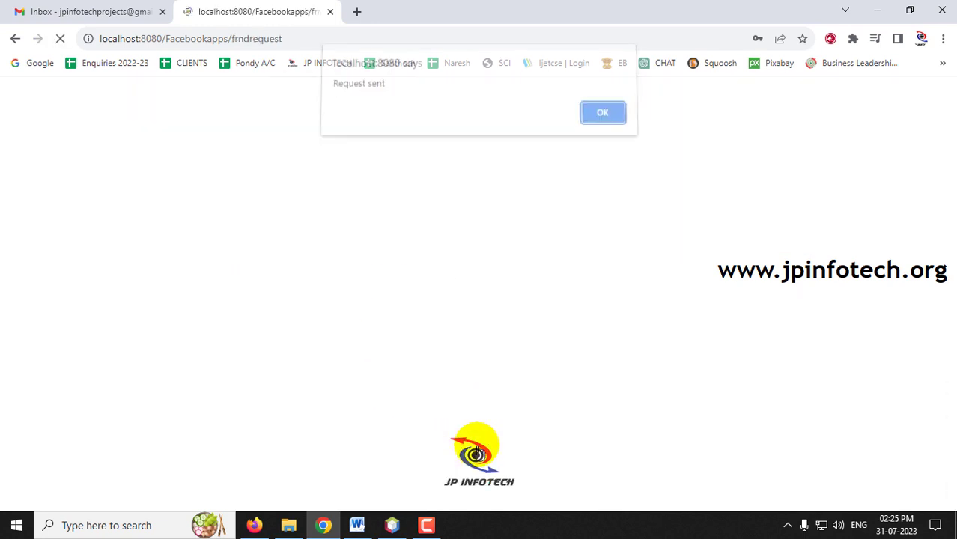
pyautogui.moveTo(338, 90); pyautogui.dragTo(589, 105)
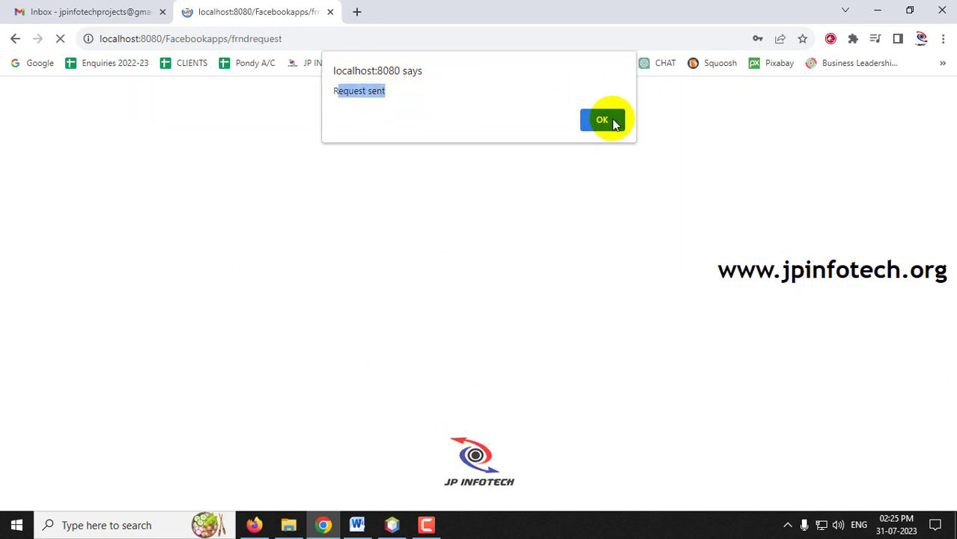
pyautogui.click(596, 122)
# Step: Log out and sign in as the second user
pyautogui.click(800, 158)
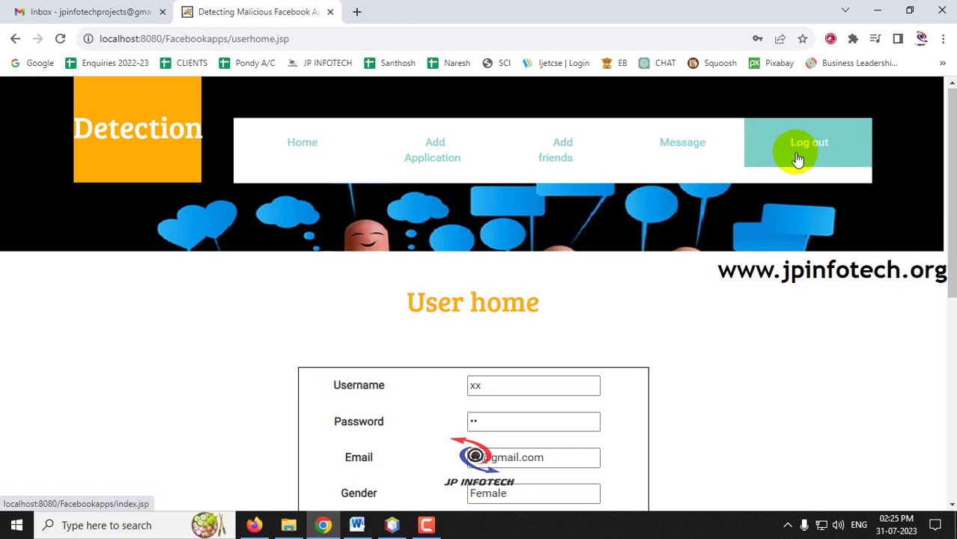
pyautogui.click(812, 102)
pyautogui.click(721, 168)
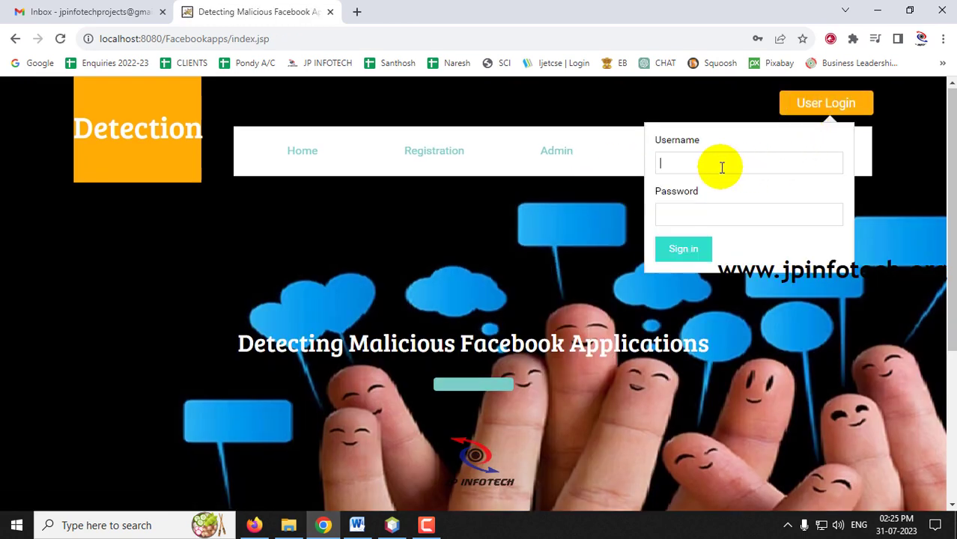
pyautogui.click(680, 249)
pyautogui.click(608, 120)
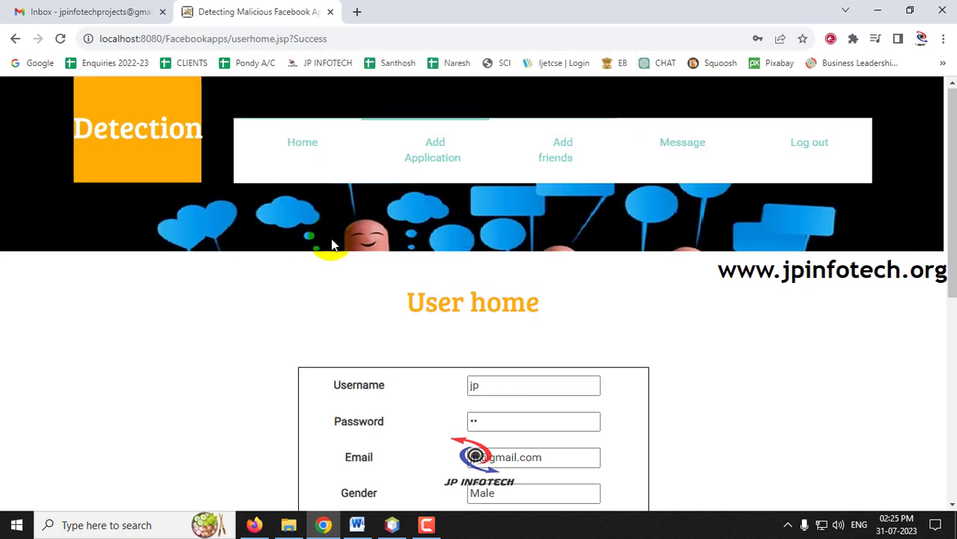
# Step: Open View Requests and select the incoming request marked Waiting
pyautogui.click(594, 170)
pyautogui.scroll(-2, 555, 225)
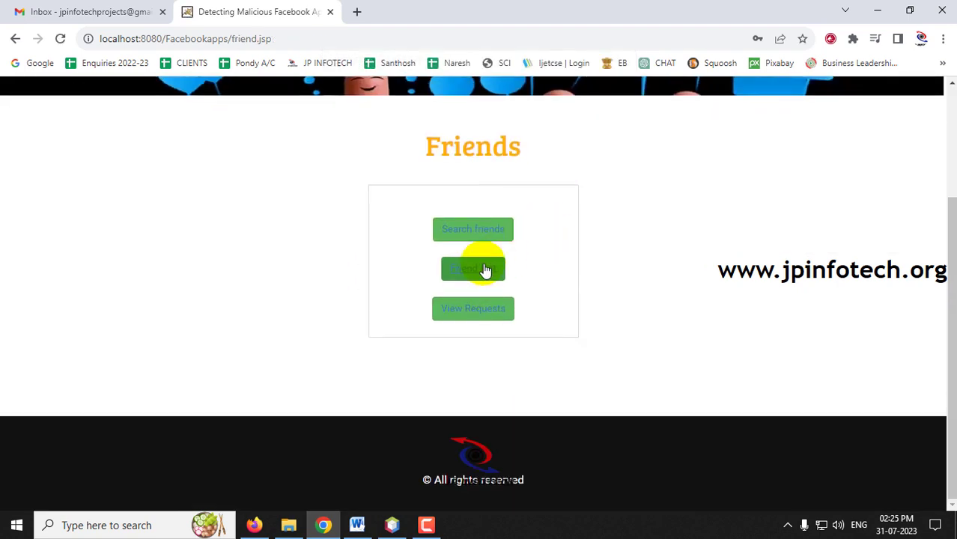
pyautogui.click(487, 316)
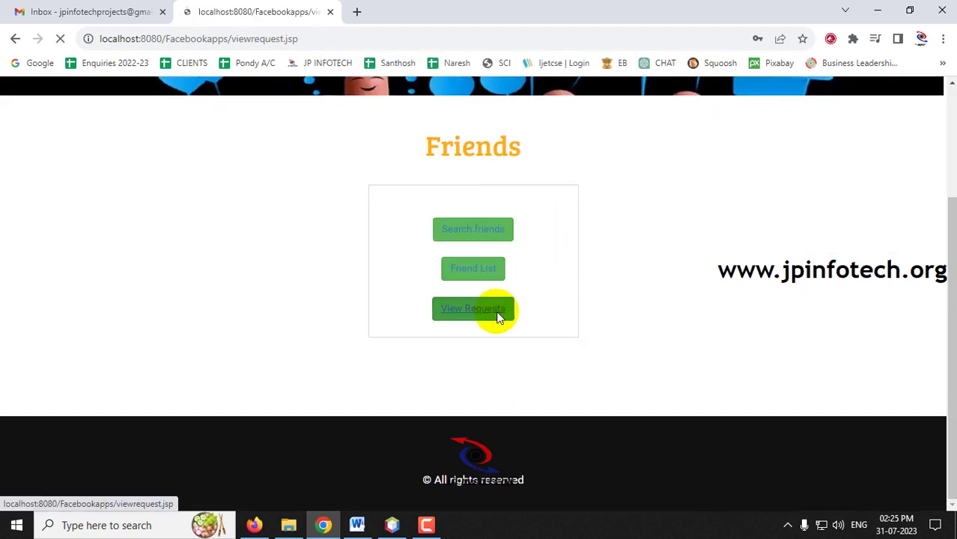
pyautogui.scroll(-2, 389, 300)
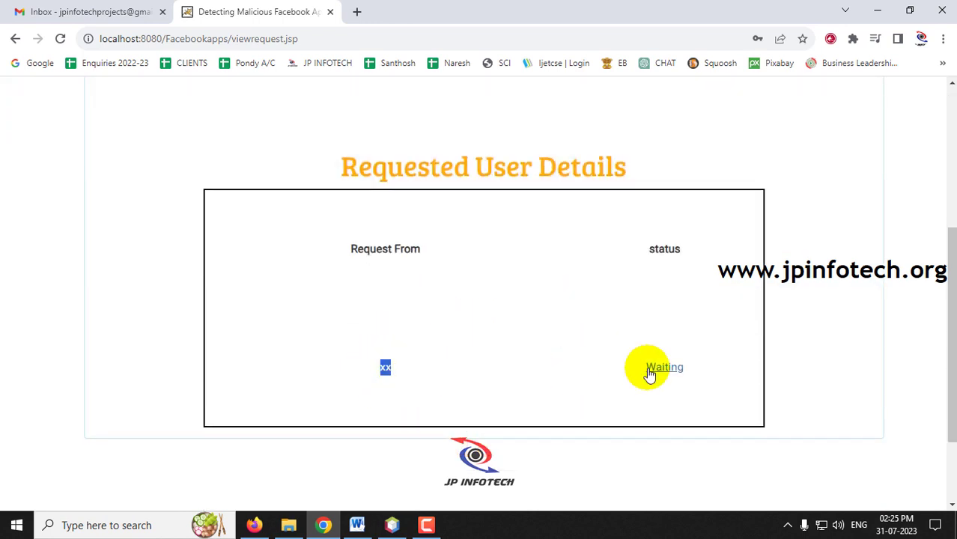
pyautogui.moveTo(724, 370); pyautogui.dragTo(605, 371)
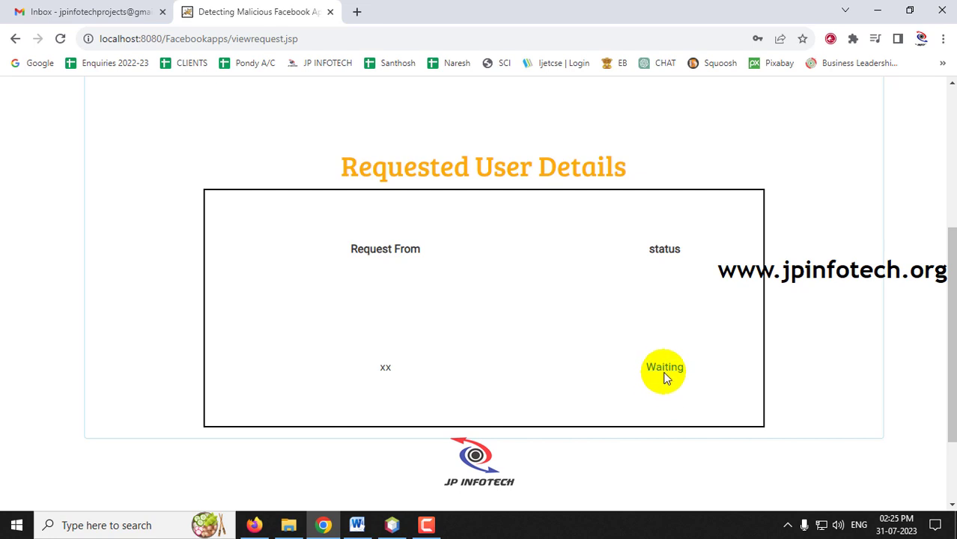
pyautogui.click(662, 372)
# Step: Set the request status to Accept, submit, and dismiss the Accepted Successfully alert
pyautogui.scroll(-3, 660, 338)
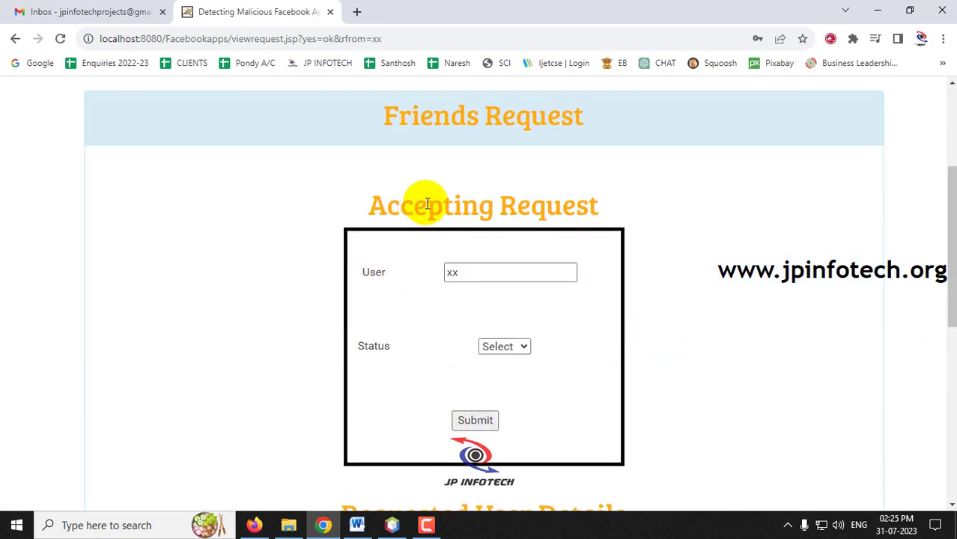
pyautogui.moveTo(401, 205); pyautogui.dragTo(548, 211)
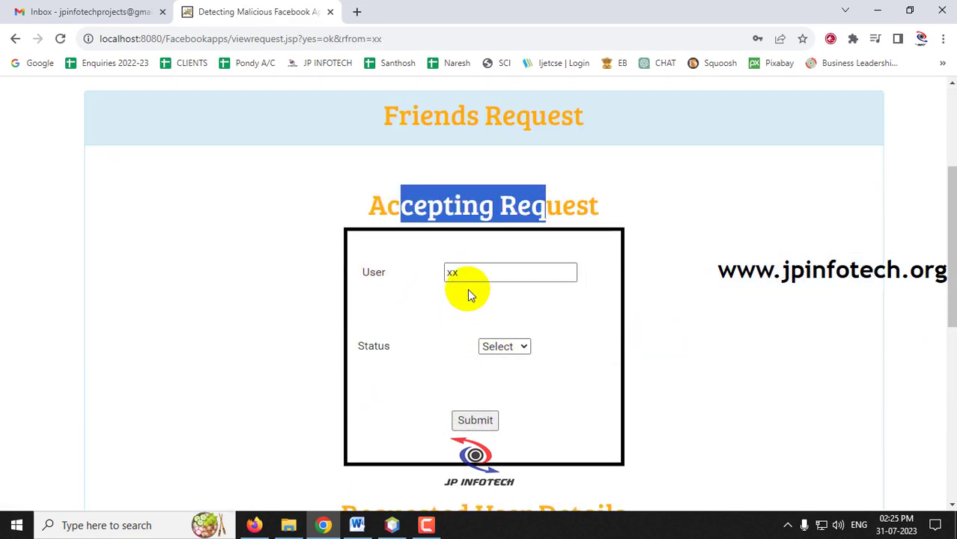
pyautogui.doubleClick(451, 272)
pyautogui.click(487, 347)
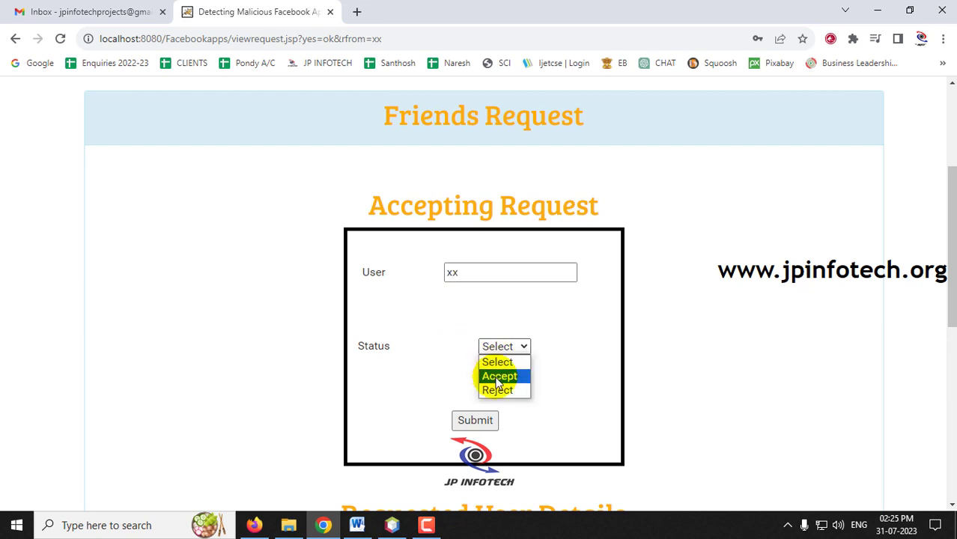
pyautogui.click(507, 377)
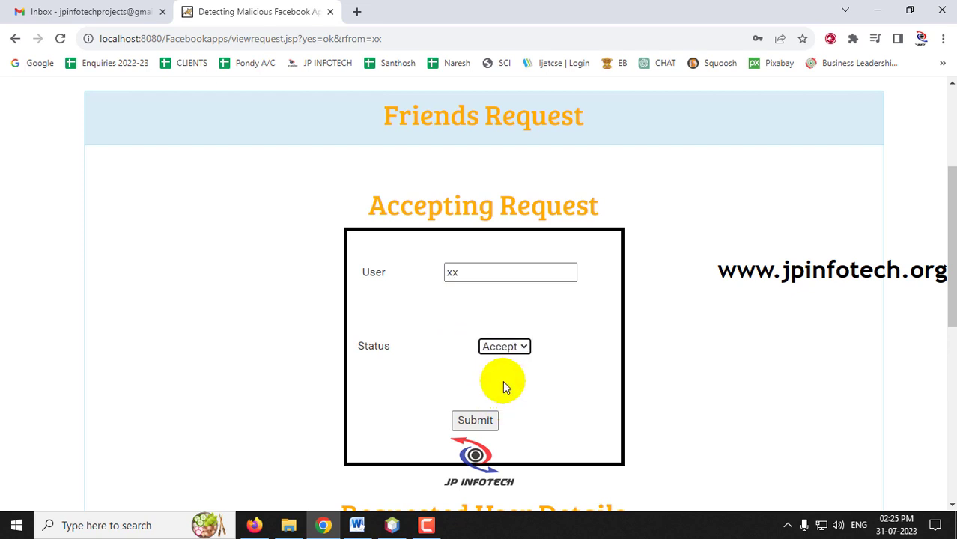
pyautogui.click(483, 424)
pyautogui.moveTo(338, 91); pyautogui.dragTo(393, 92)
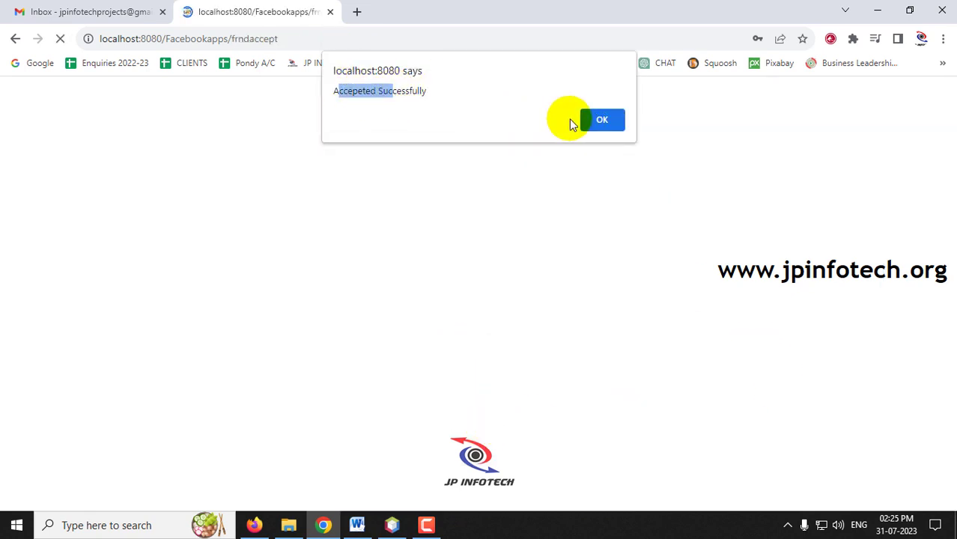
pyautogui.click(599, 121)
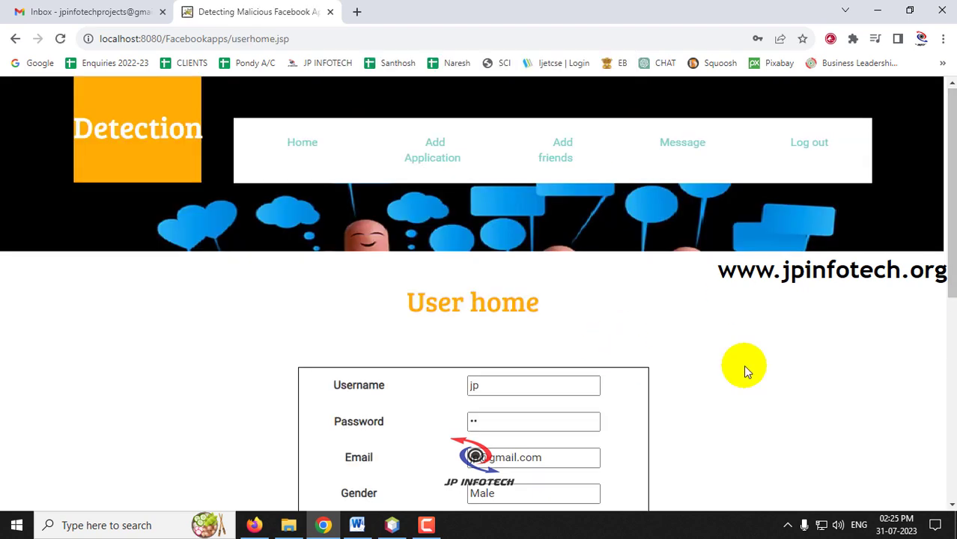
# Step: Check the Friend List shows one friend, then return to the Friends options page
pyautogui.click(570, 169)
pyautogui.click(479, 427)
pyautogui.scroll(-2, 643, 355)
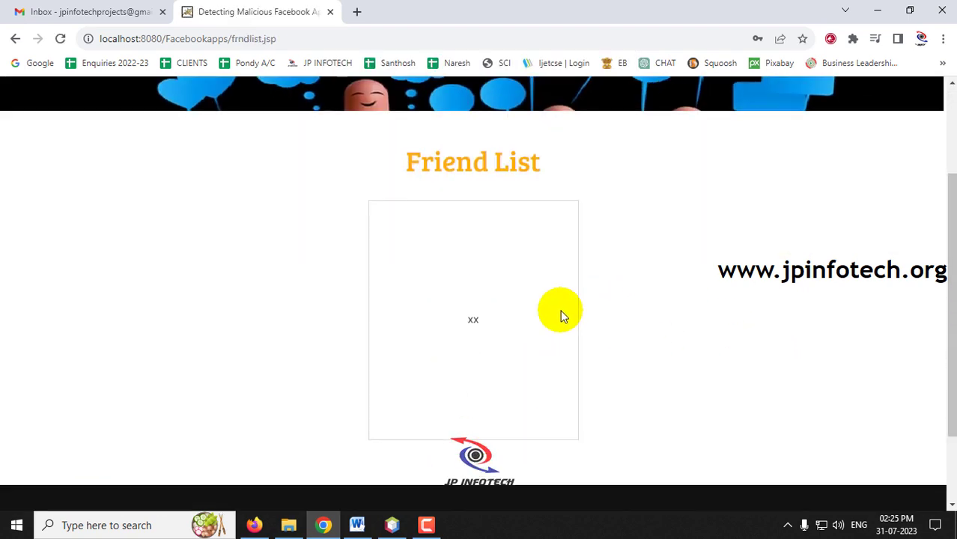
pyautogui.moveTo(473, 328); pyautogui.dragTo(466, 329)
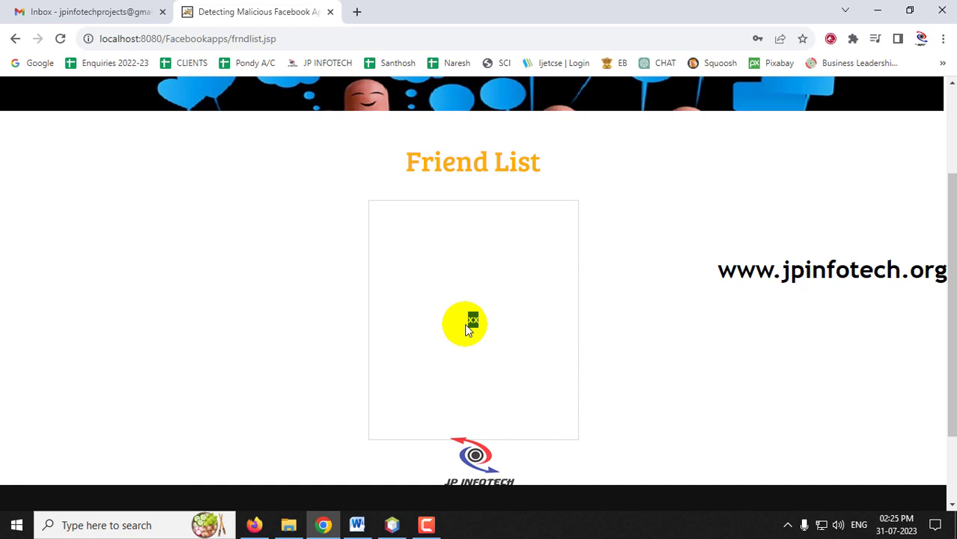
pyautogui.scroll(3, 692, 329)
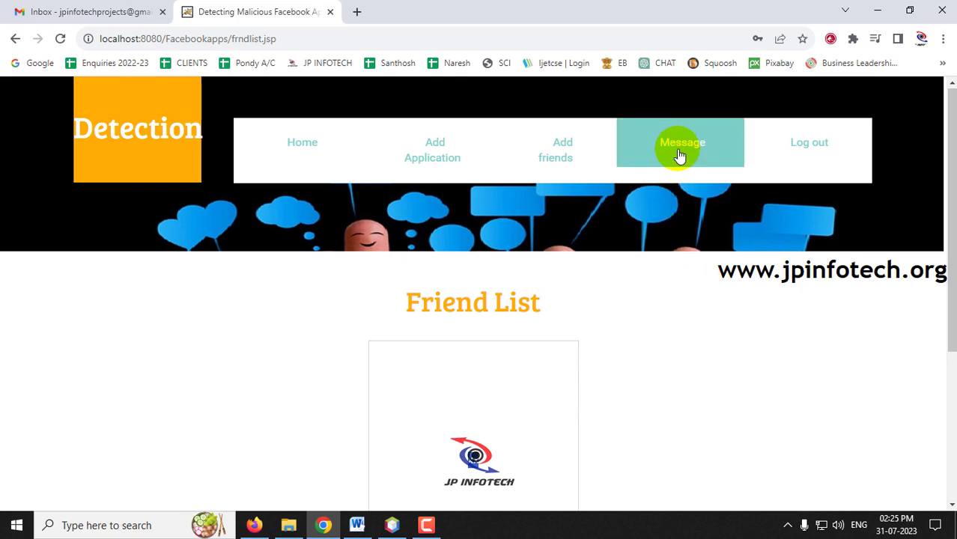
pyautogui.click(560, 157)
pyautogui.scroll(-2, 450, 275)
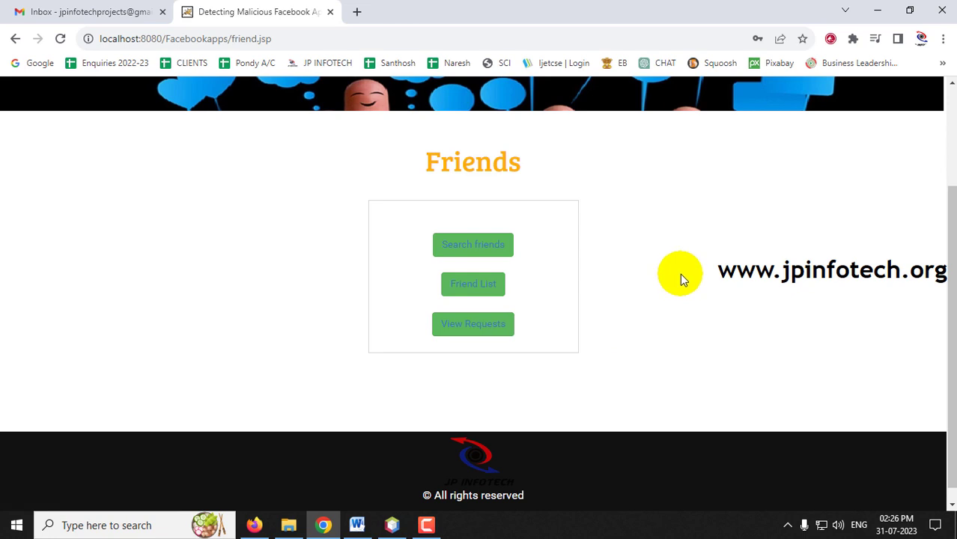
pyautogui.scroll(2, 756, 239)
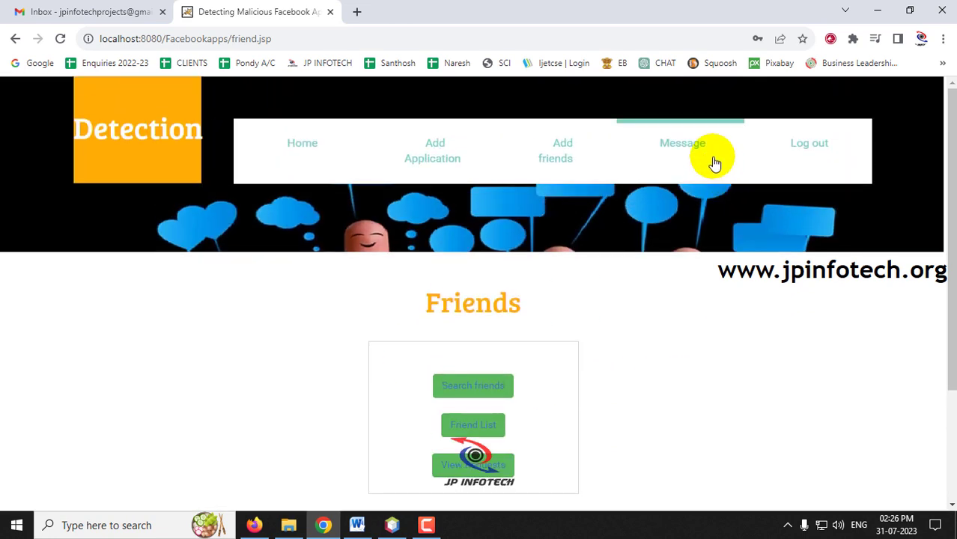
# Step: Open the Send Message form and select the friend as recipient
pyautogui.click(699, 156)
pyautogui.scroll(-1, 492, 278)
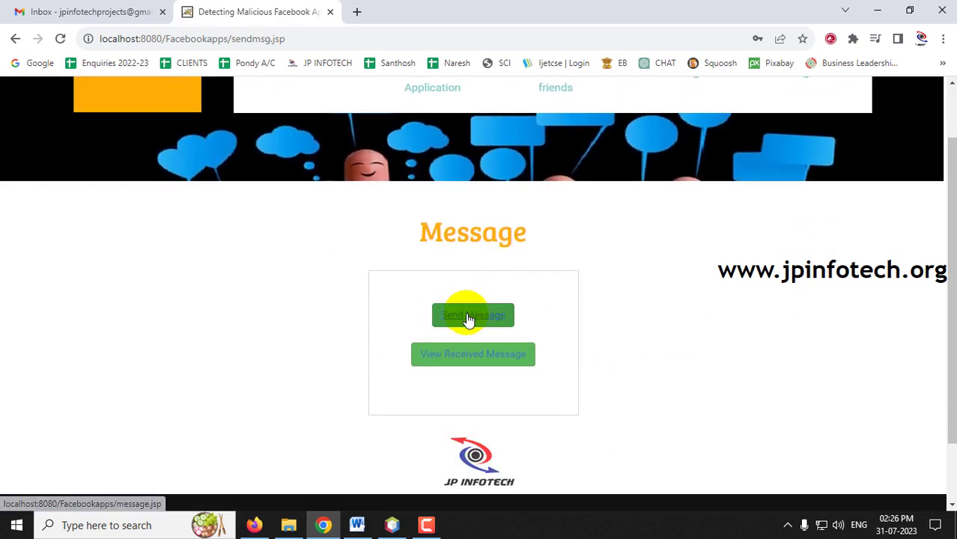
pyautogui.click(470, 320)
pyautogui.scroll(-2, 524, 304)
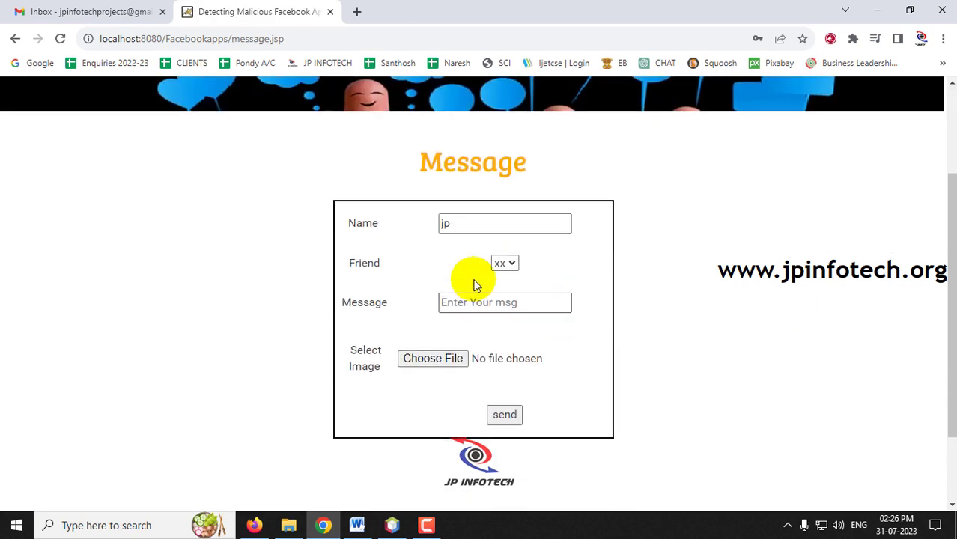
pyautogui.click(462, 226)
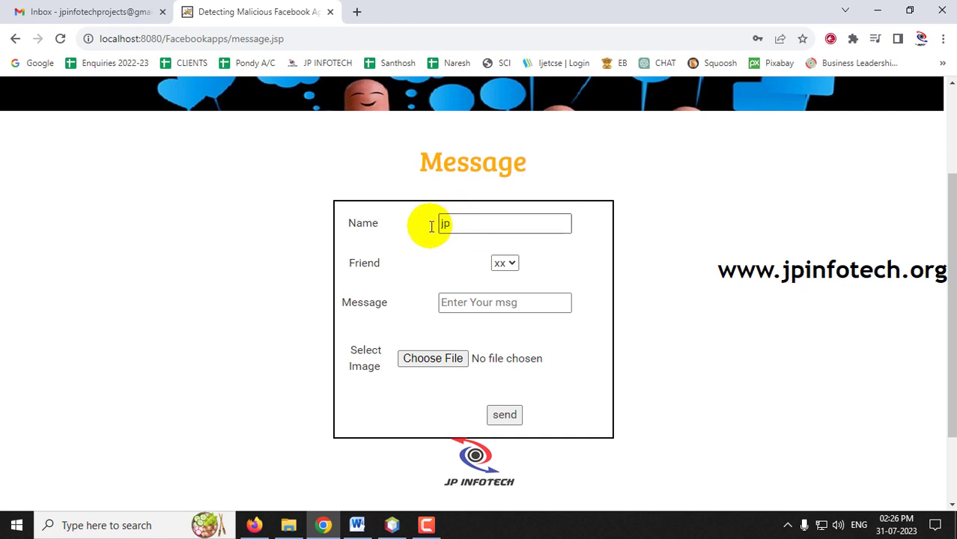
pyautogui.click(500, 264)
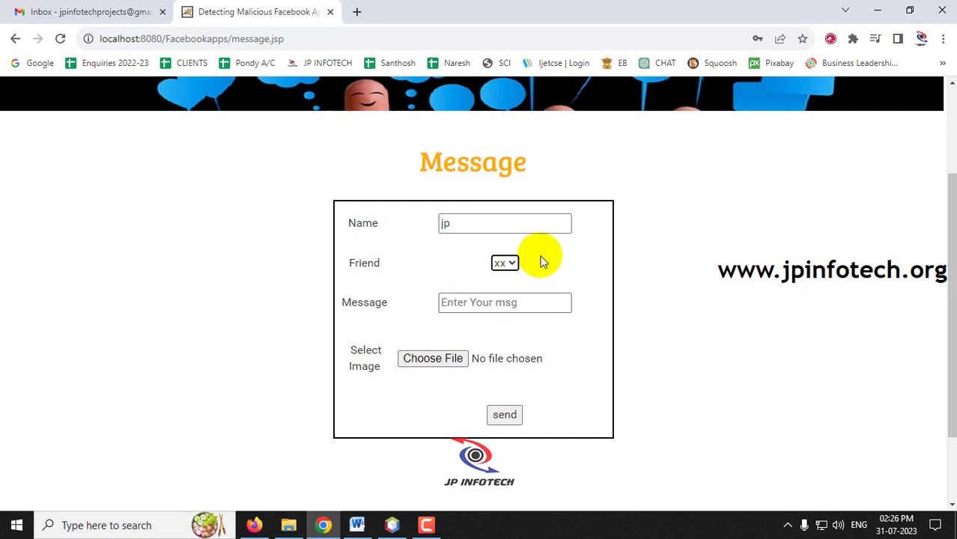
# Step: Write 'Hi this is JP', attach person2.png, send it and acknowledge Sent Successfully
pyautogui.click(497, 305)
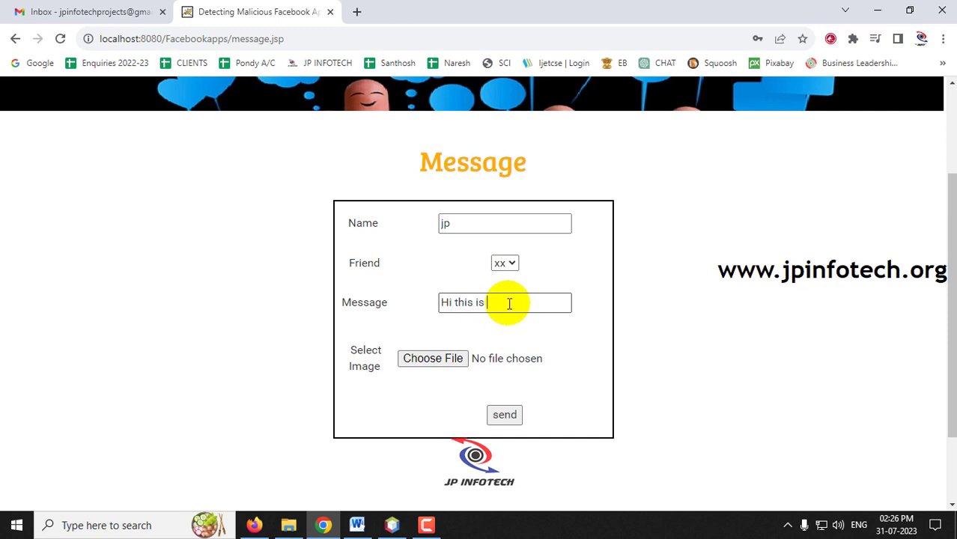
pyautogui.click(456, 357)
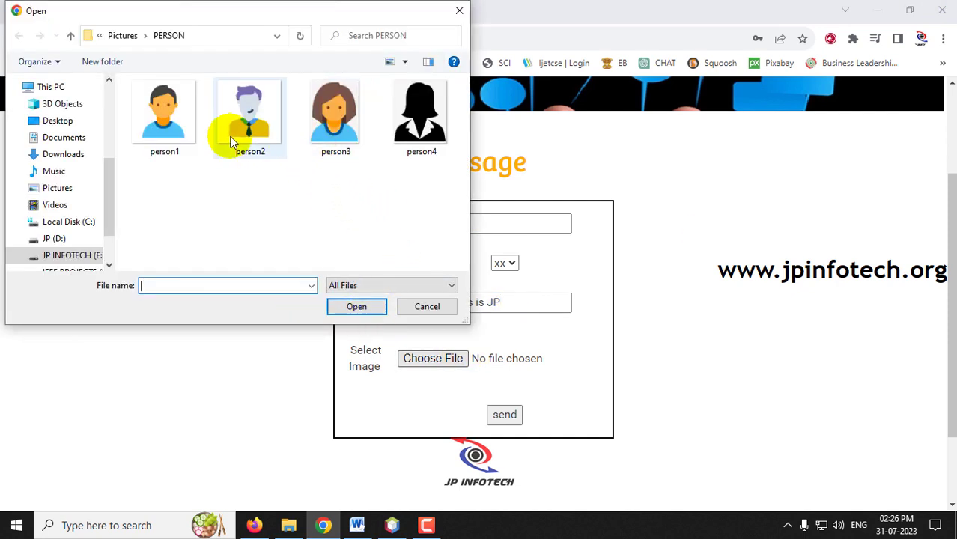
pyautogui.doubleClick(235, 137)
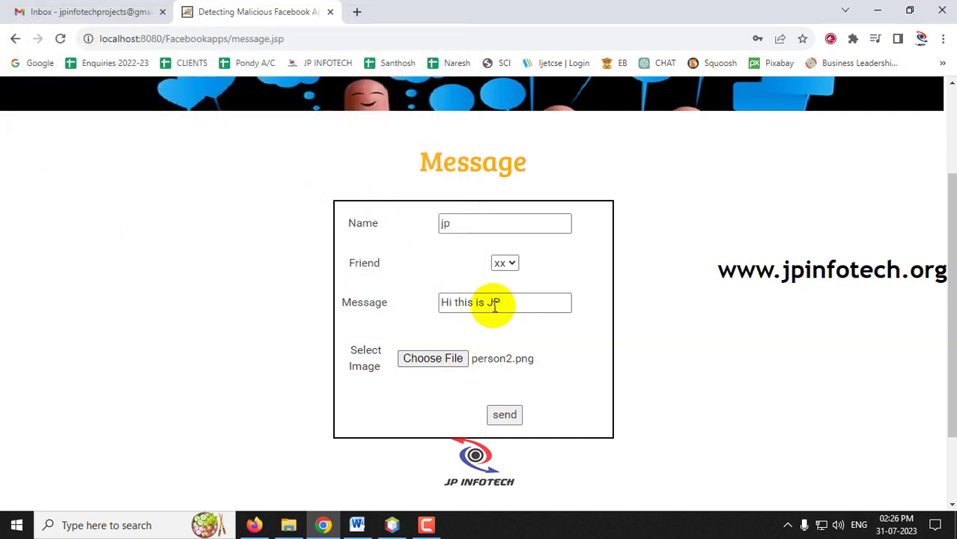
pyautogui.click(505, 416)
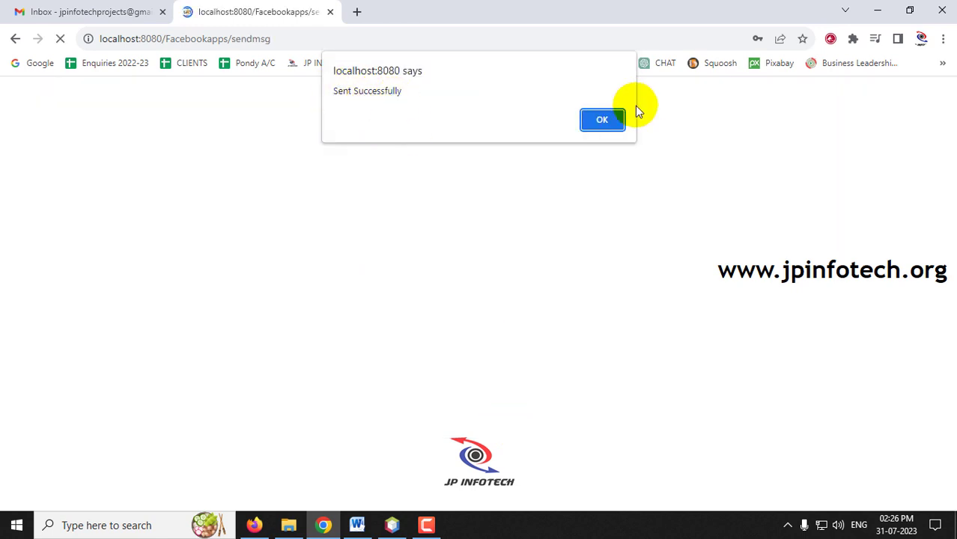
pyautogui.click(599, 121)
pyautogui.scroll(-1, 812, 215)
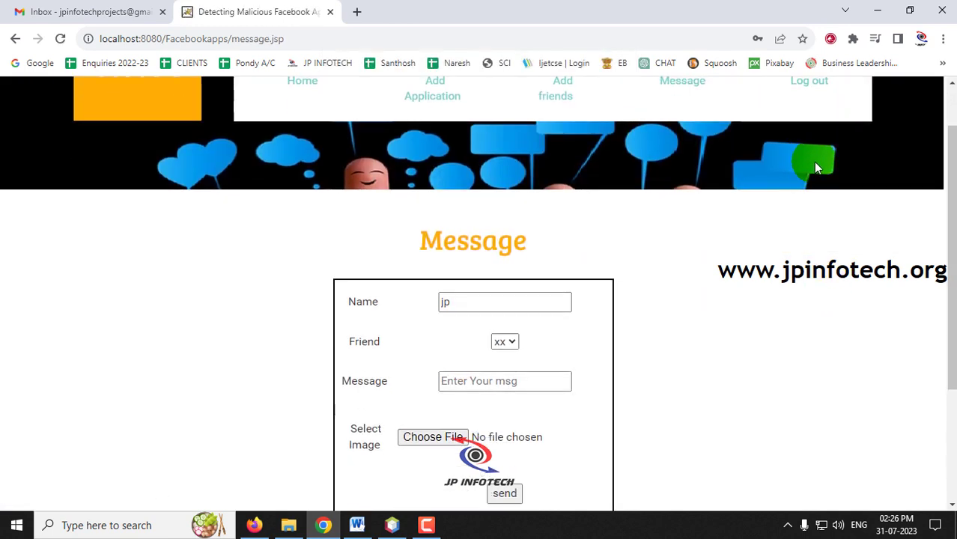
# Step: Log out and sign in with the friend's username and password
pyautogui.scroll(2, 816, 123)
pyautogui.click(811, 136)
pyautogui.moveTo(826, 125)
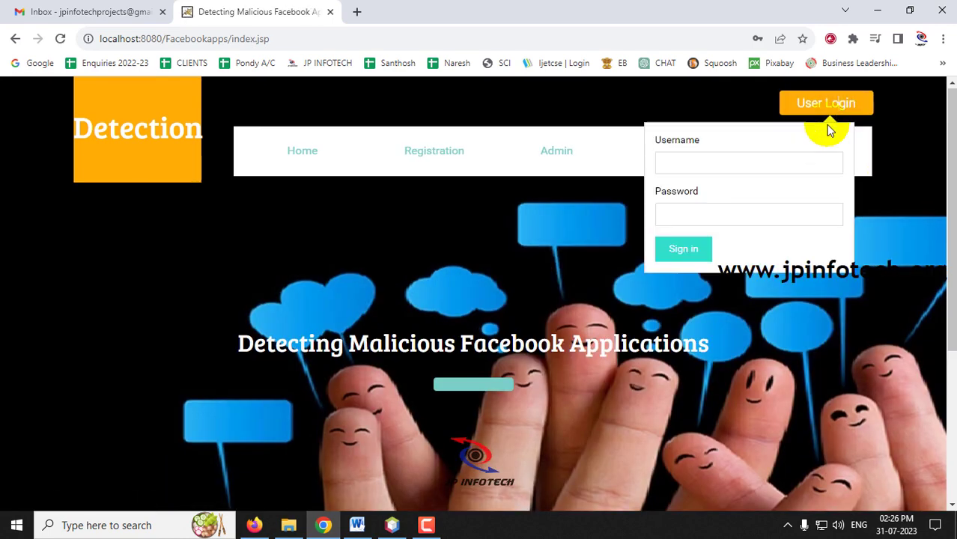
pyautogui.click(760, 169)
pyautogui.write('xx')
pyautogui.click(712, 210)
pyautogui.write('xx')
pyautogui.click(679, 252)
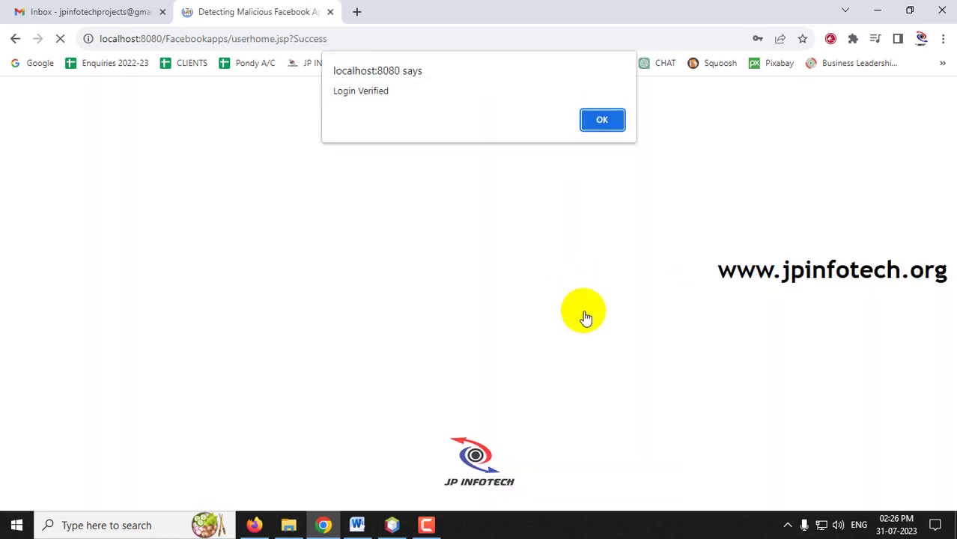
pyautogui.click(599, 120)
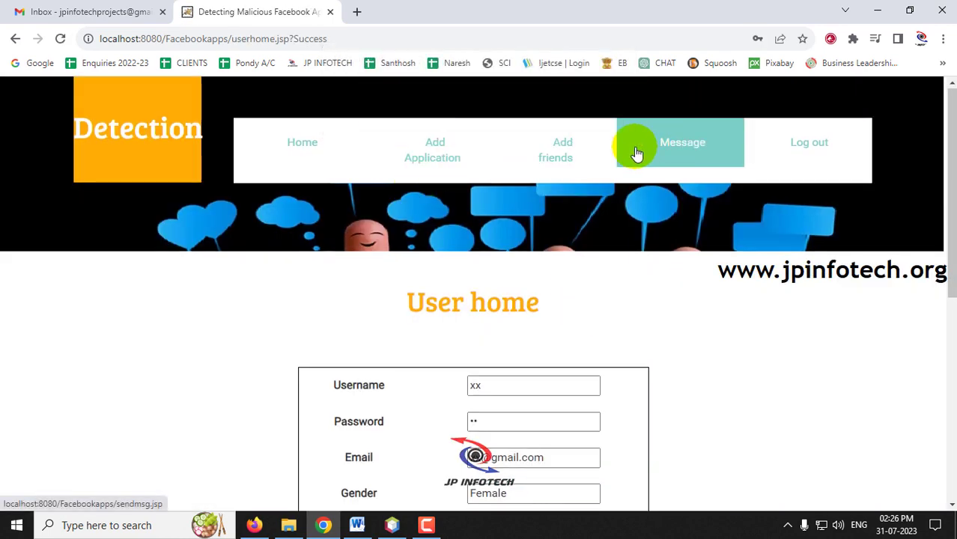
# Step: Review the received 'Hi this is JP' message with its picture, then log out
pyautogui.click(637, 154)
pyautogui.click(467, 284)
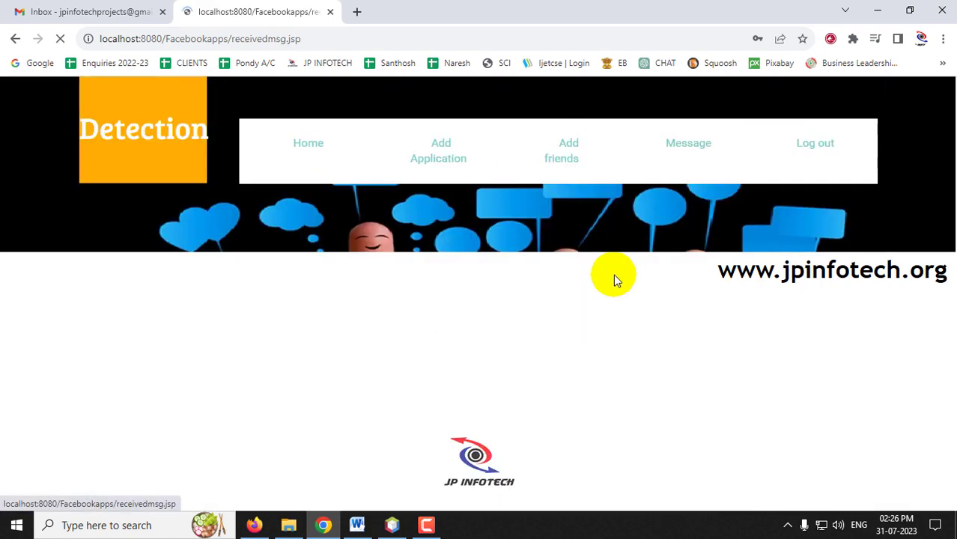
pyautogui.scroll(-2, 579, 269)
pyautogui.moveTo(336, 399); pyautogui.dragTo(285, 405)
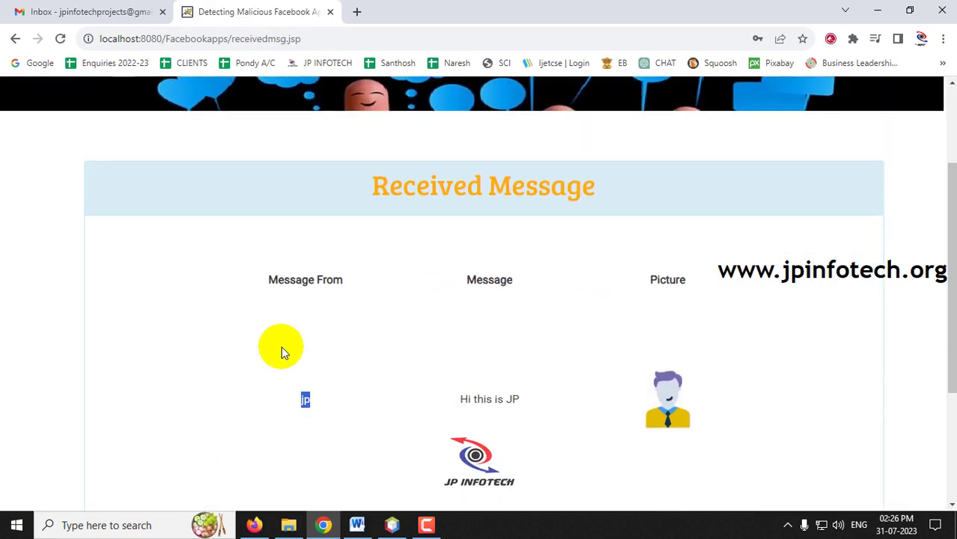
pyautogui.moveTo(458, 398); pyautogui.dragTo(648, 366)
pyautogui.scroll(-1, 659, 389)
pyautogui.scroll(3, 838, 322)
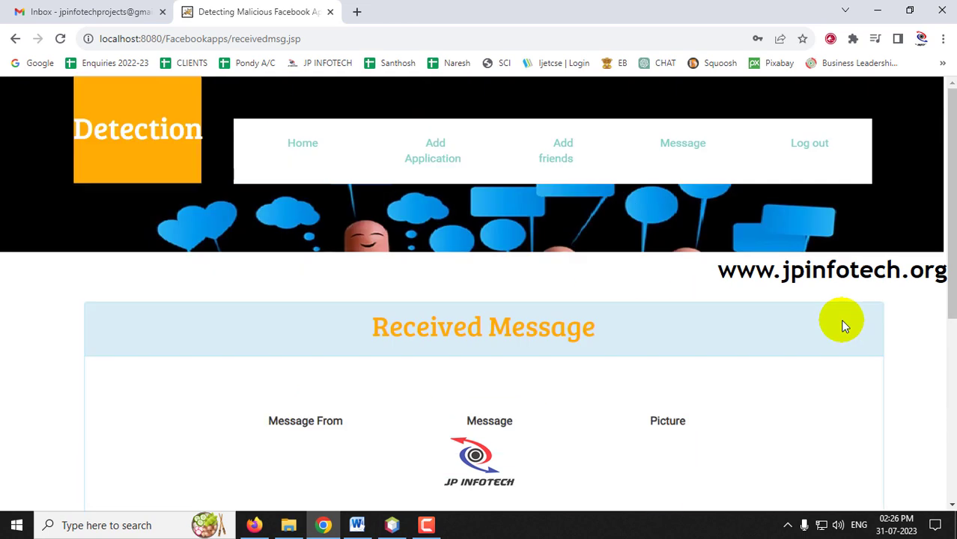
pyautogui.click(820, 142)
# Step: Sign back in as the original user and dismiss the login confirmation
pyautogui.click(816, 103)
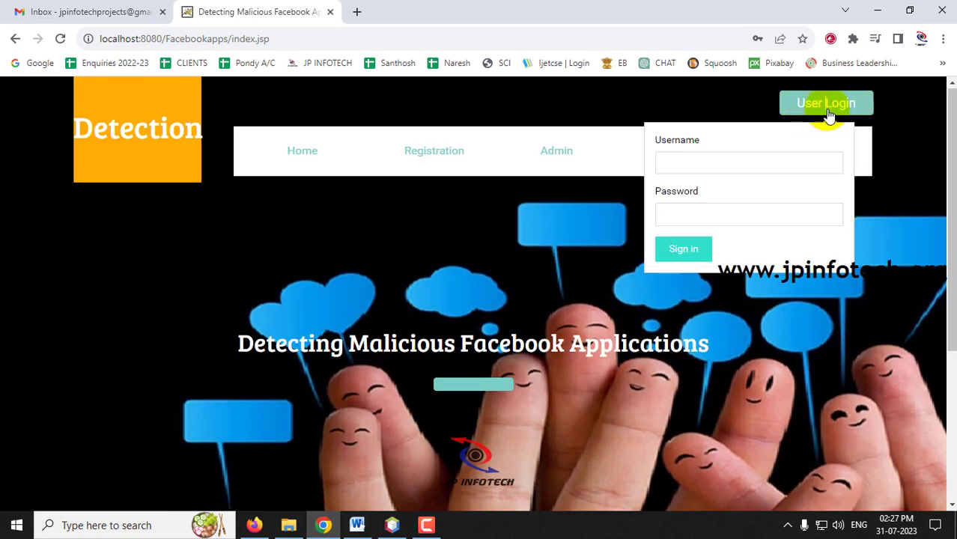
pyautogui.click(737, 165)
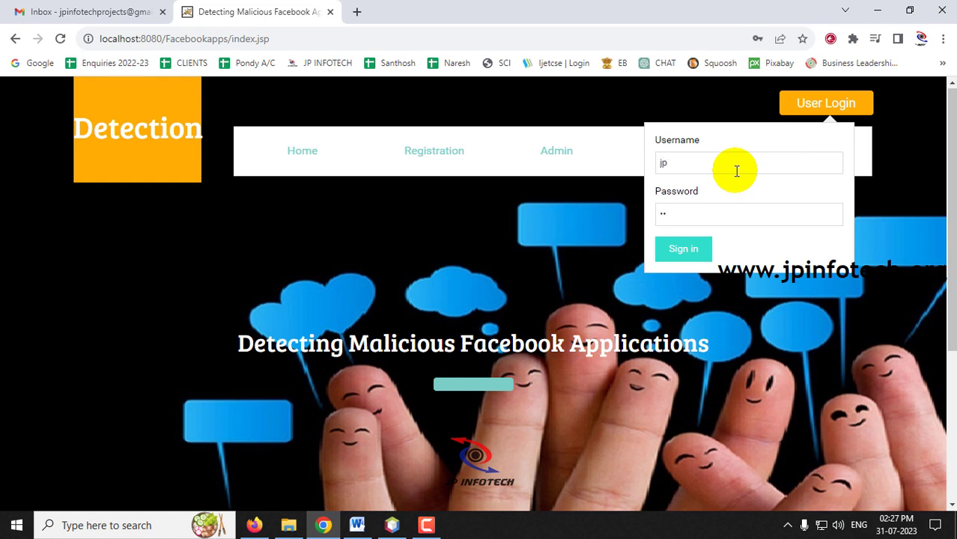
pyautogui.click(671, 250)
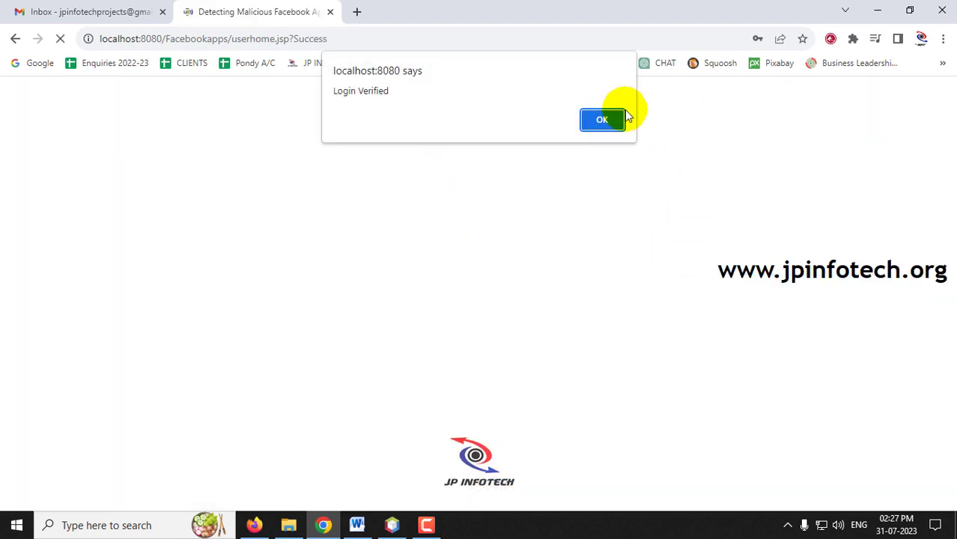
pyautogui.click(600, 119)
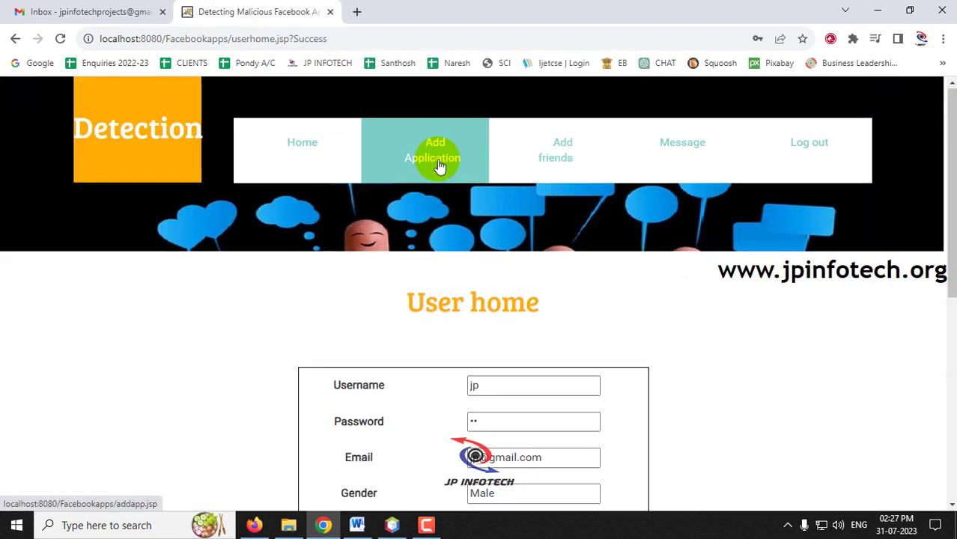
# Step: Open the Develop Application form from Add Application, with Application ID 68279
pyautogui.click(444, 166)
pyautogui.scroll(-2, 749, 325)
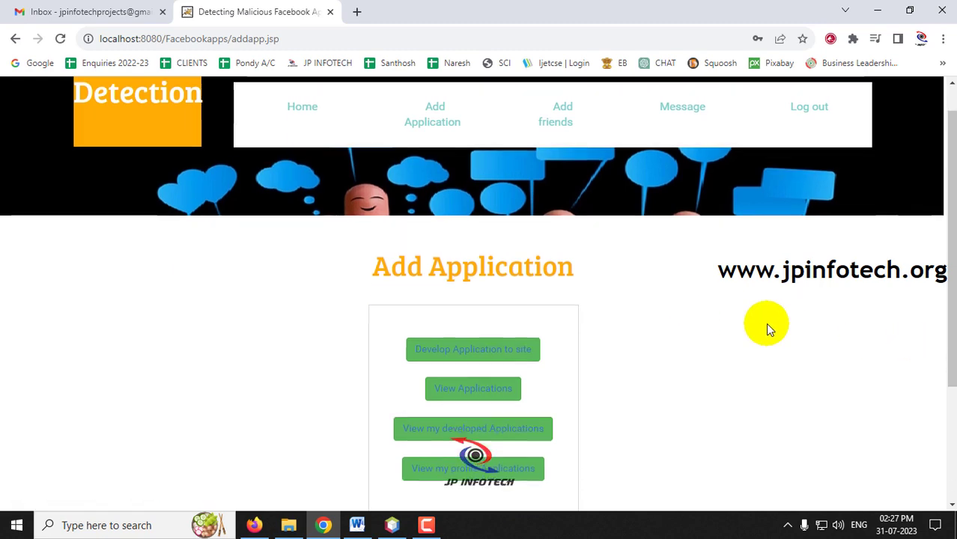
pyautogui.scroll(2, 669, 234)
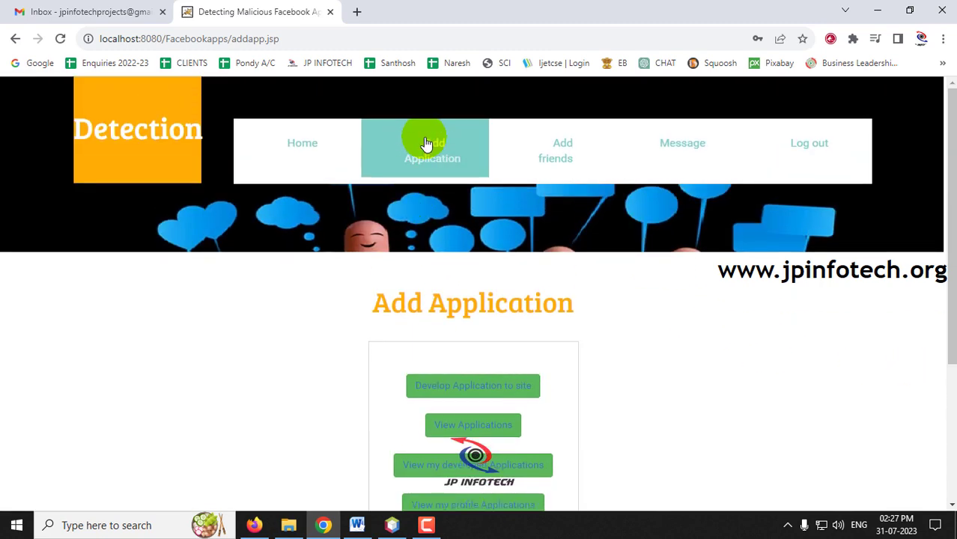
pyautogui.scroll(-2, 376, 192)
pyautogui.moveTo(376, 192); pyautogui.dragTo(602, 174)
pyautogui.click(605, 171)
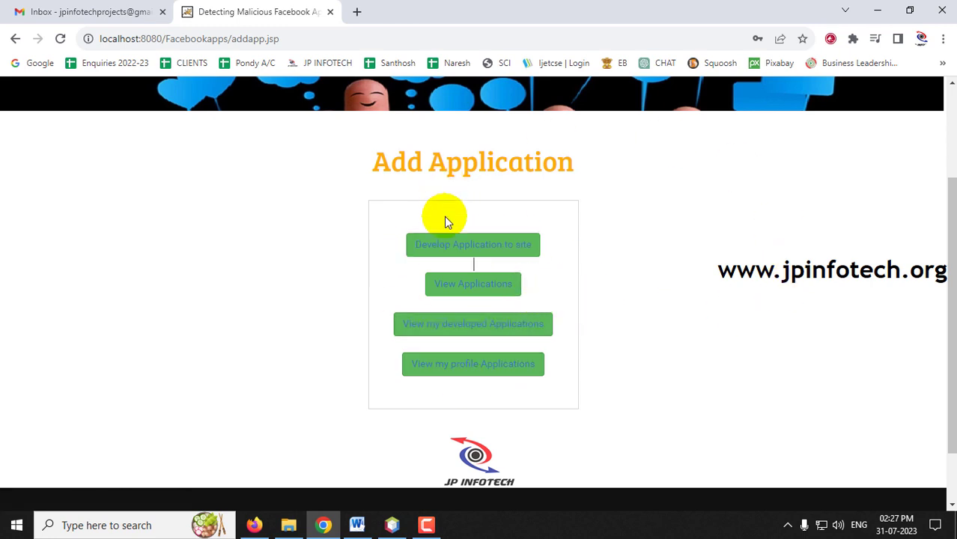
pyautogui.click(500, 251)
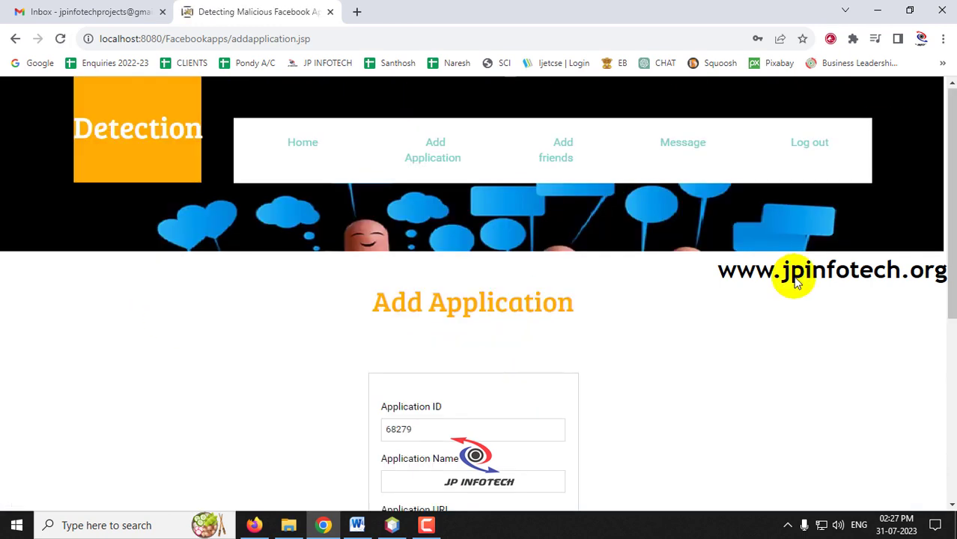
# Step: Paste the Bubble Shooter Facebook game URL into the Application URL field
pyautogui.scroll(-2, 617, 363)
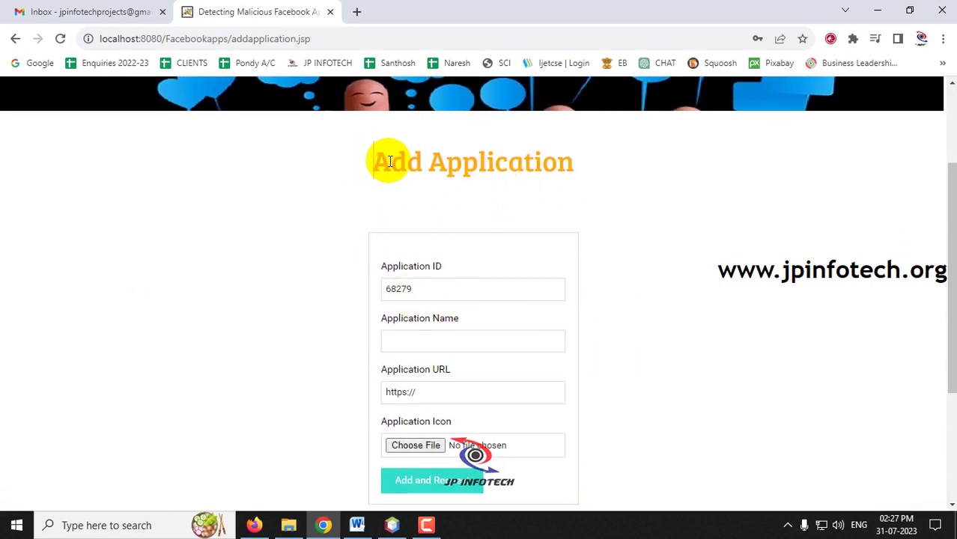
pyautogui.moveTo(373, 162); pyautogui.dragTo(583, 178)
pyautogui.scroll(-1, 730, 212)
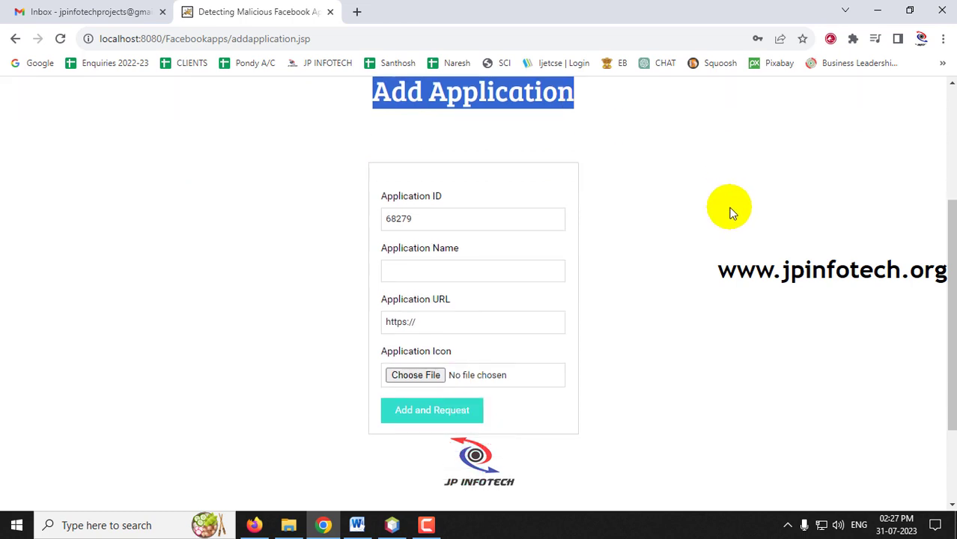
pyautogui.click(416, 195)
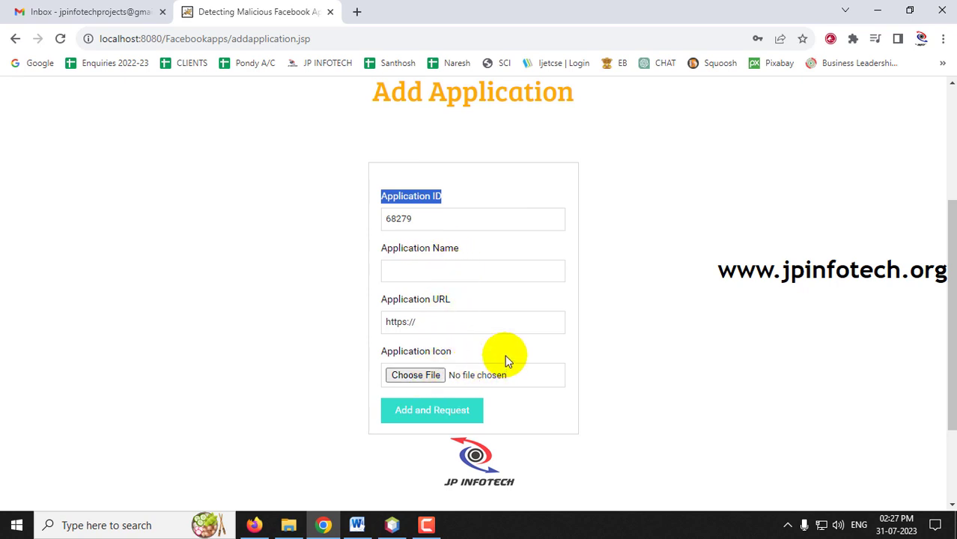
pyautogui.click(652, 246)
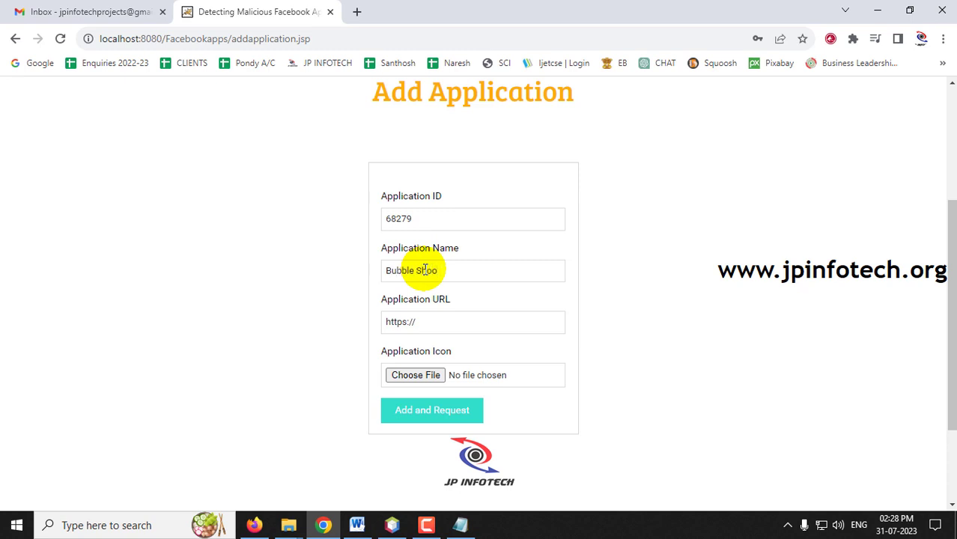
pyautogui.moveTo(426, 330); pyautogui.dragTo(312, 326)
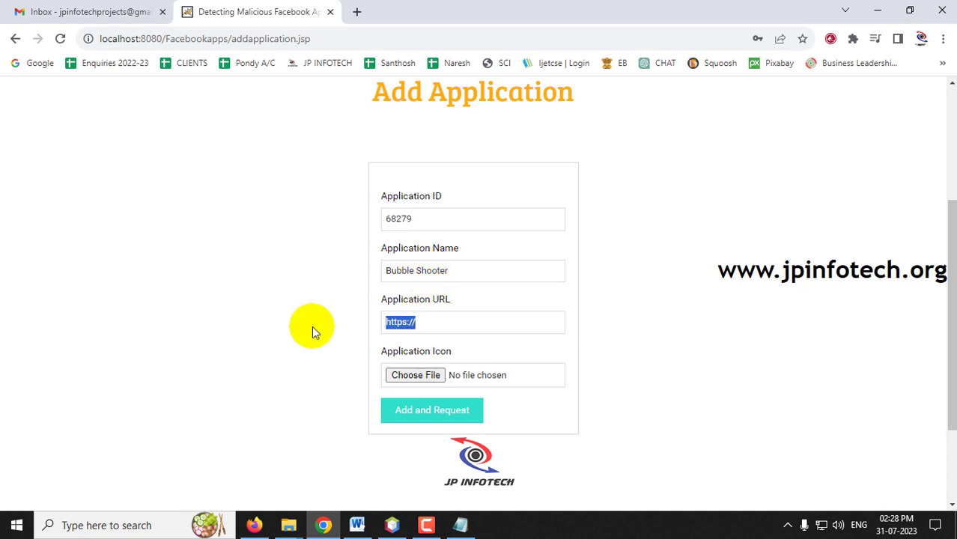
pyautogui.hotkey('ctrl', 'v')
# Step: Attach bubble.jpg from Desktop > Sample Pics and apps, then Add and Request the license
pyautogui.click(433, 381)
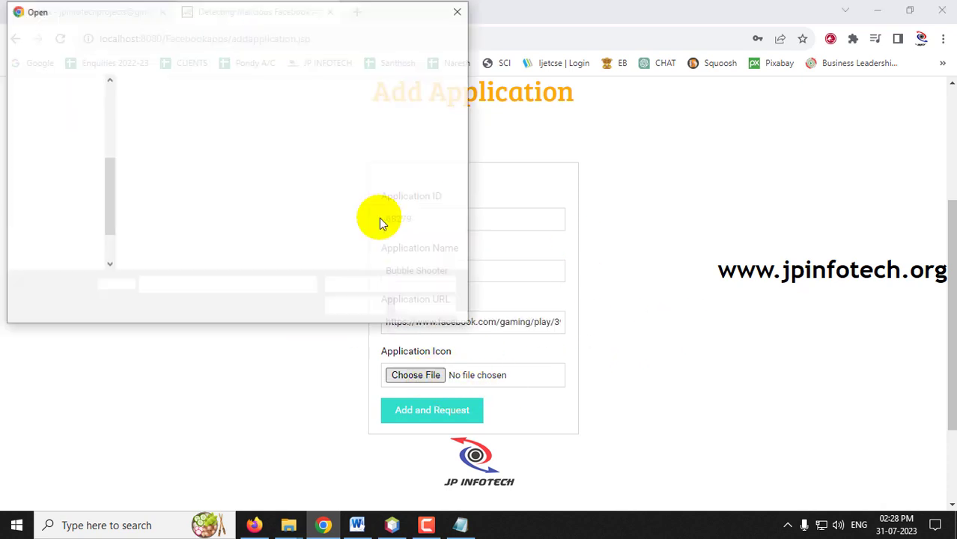
pyautogui.click(60, 122)
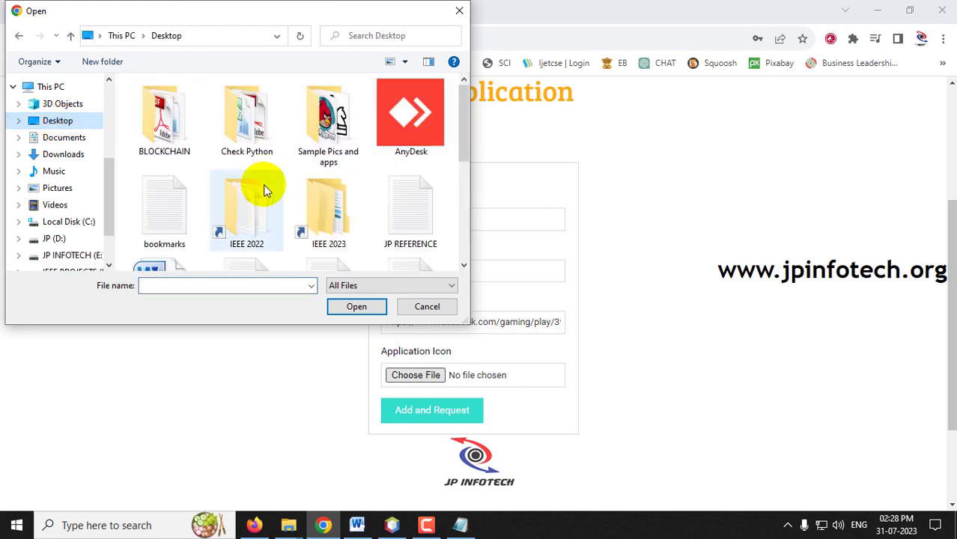
pyautogui.doubleClick(328, 144)
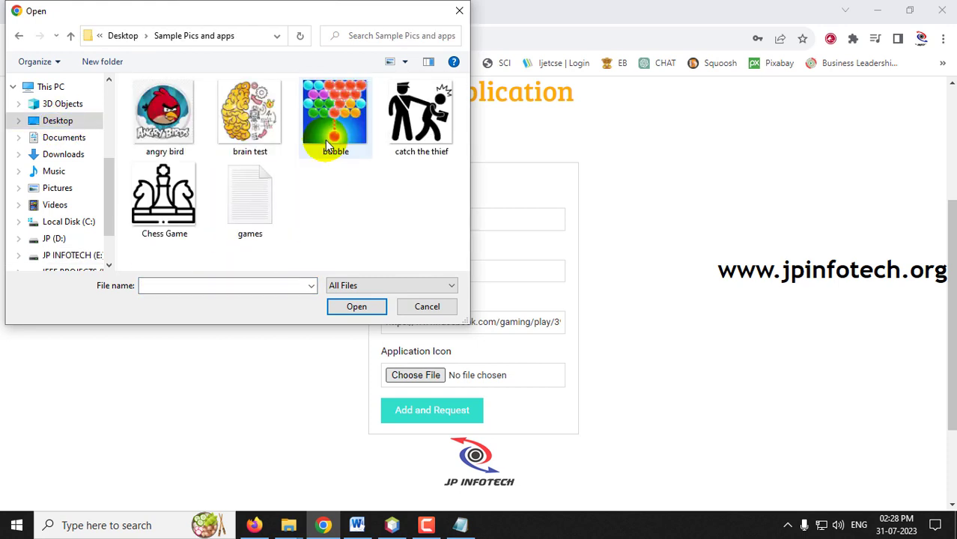
pyautogui.doubleClick(335, 113)
pyautogui.scroll(-1, 481, 318)
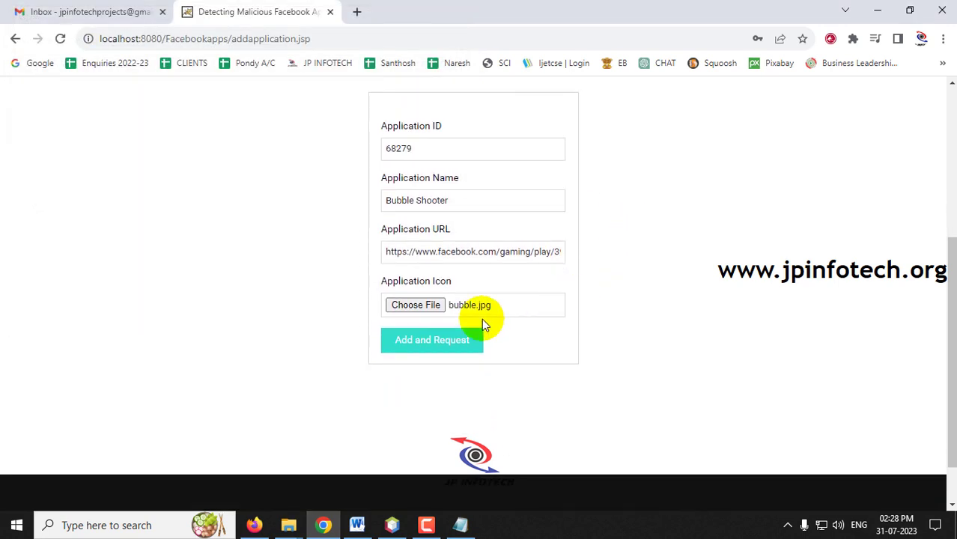
pyautogui.click(440, 345)
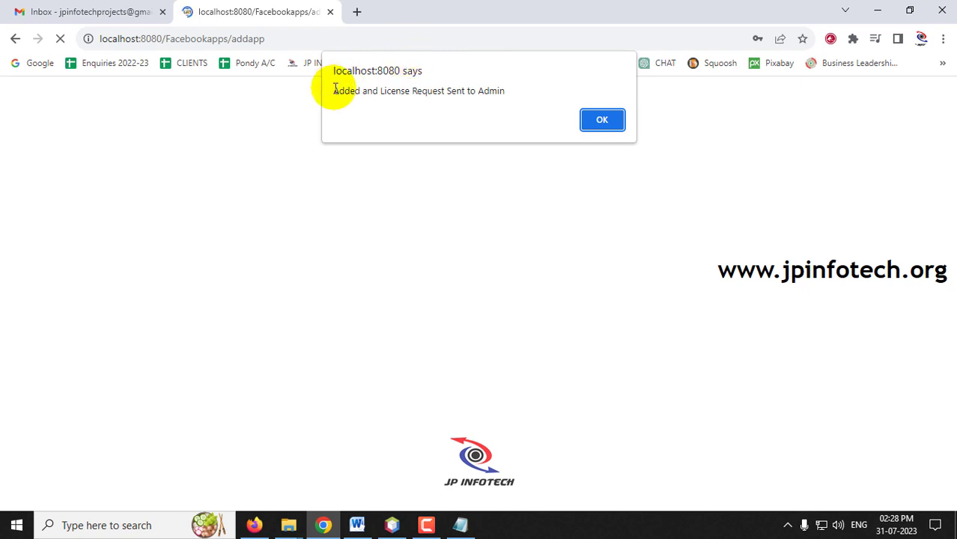
pyautogui.moveTo(335, 90); pyautogui.dragTo(511, 91)
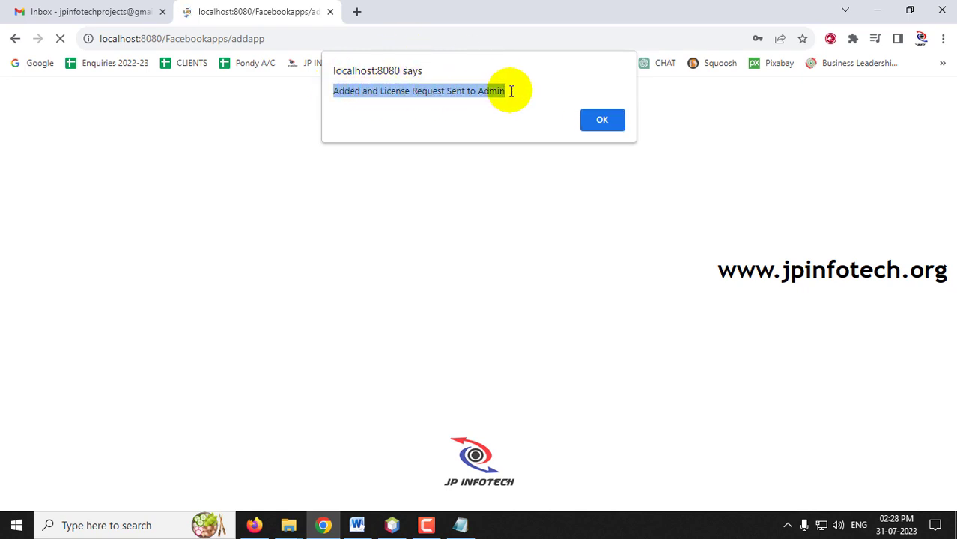
pyautogui.click(604, 123)
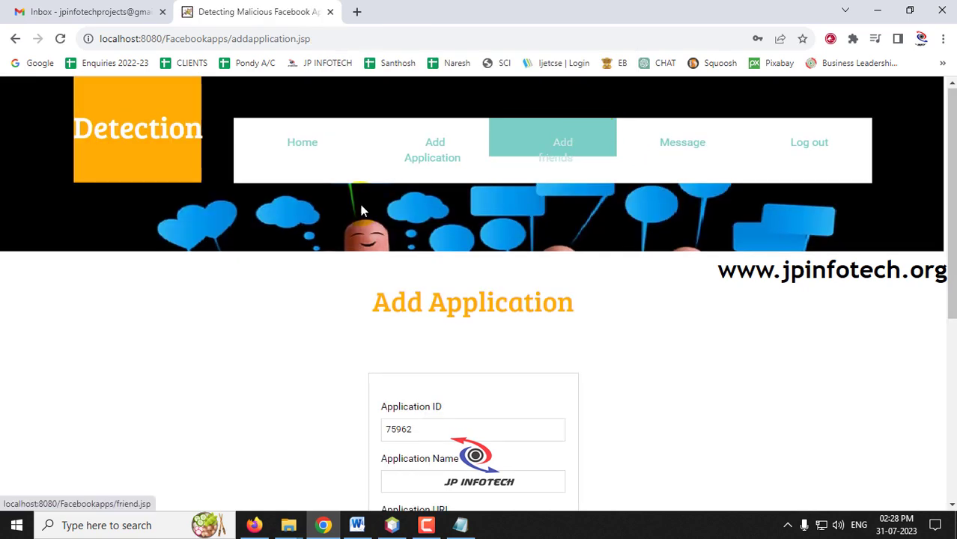
# Step: Browse View Applications, my developed Applications and my profile Applications to confirm Bubble Shooter
pyautogui.click(457, 161)
pyautogui.scroll(-1, 569, 211)
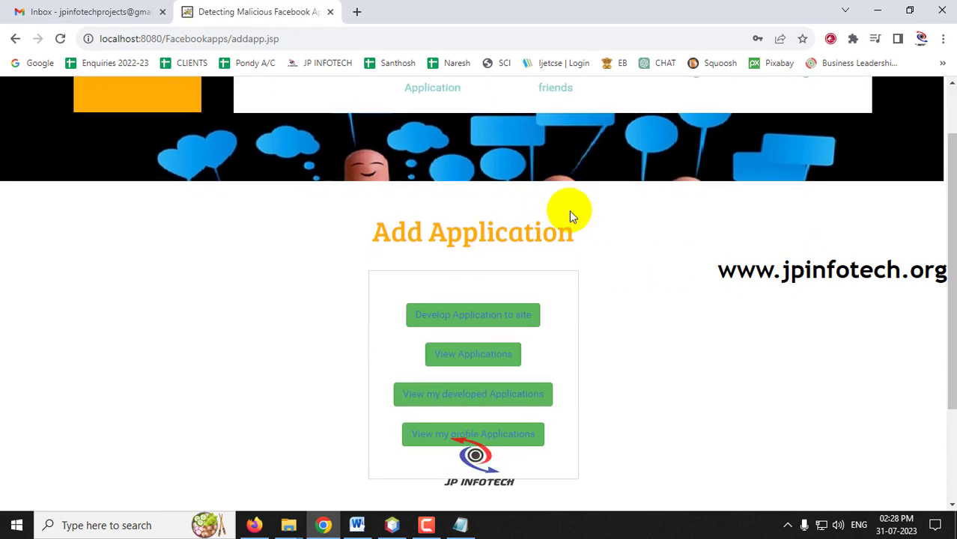
pyautogui.click(495, 361)
pyautogui.scroll(-1, 686, 344)
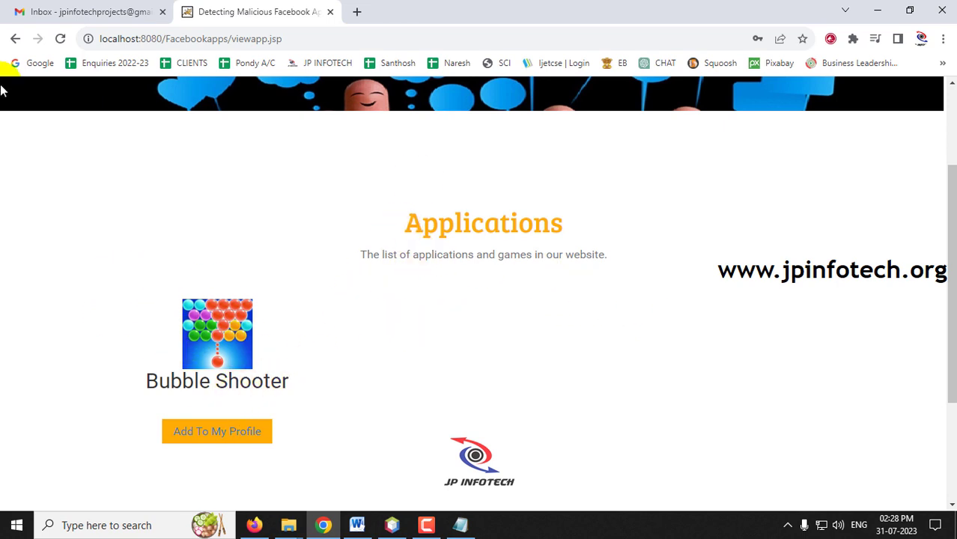
pyautogui.click(15, 39)
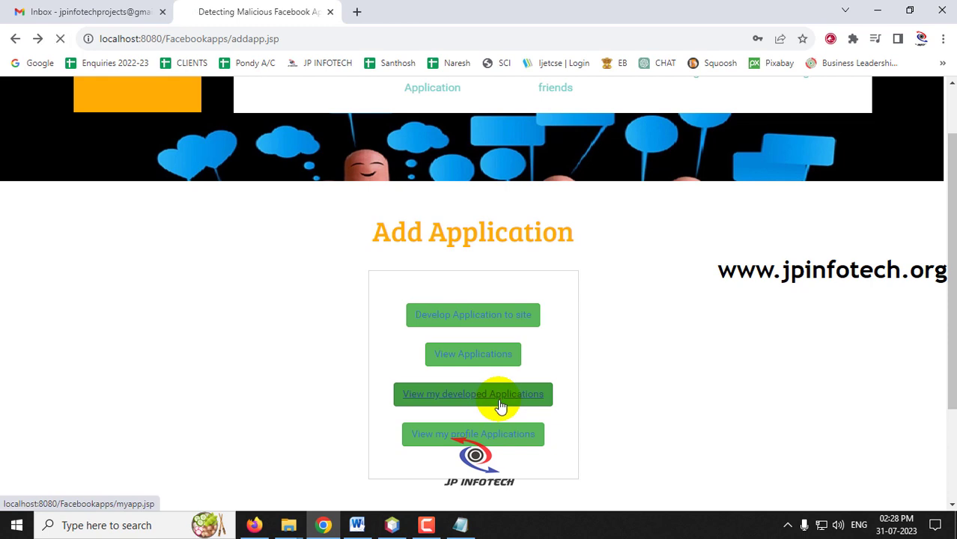
pyautogui.scroll(-1, 442, 333)
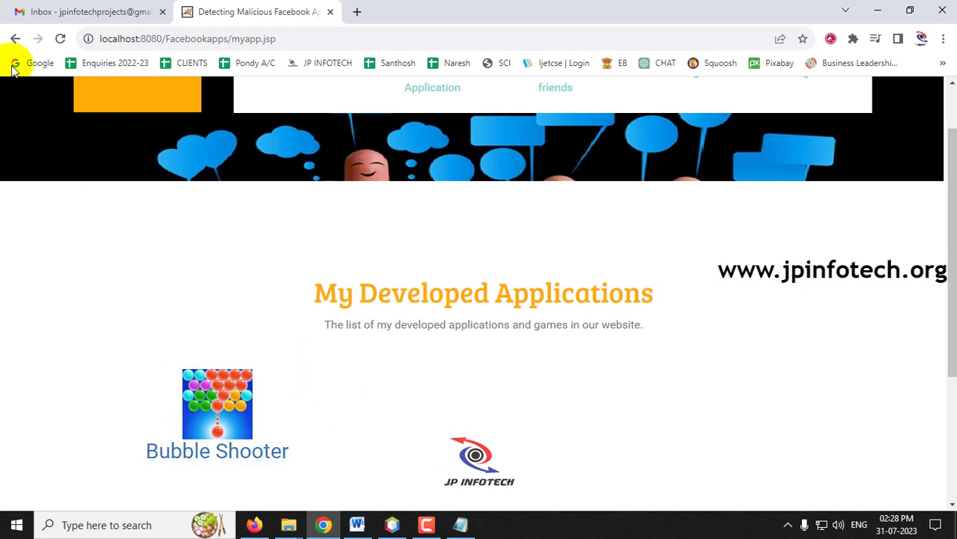
pyautogui.click(15, 39)
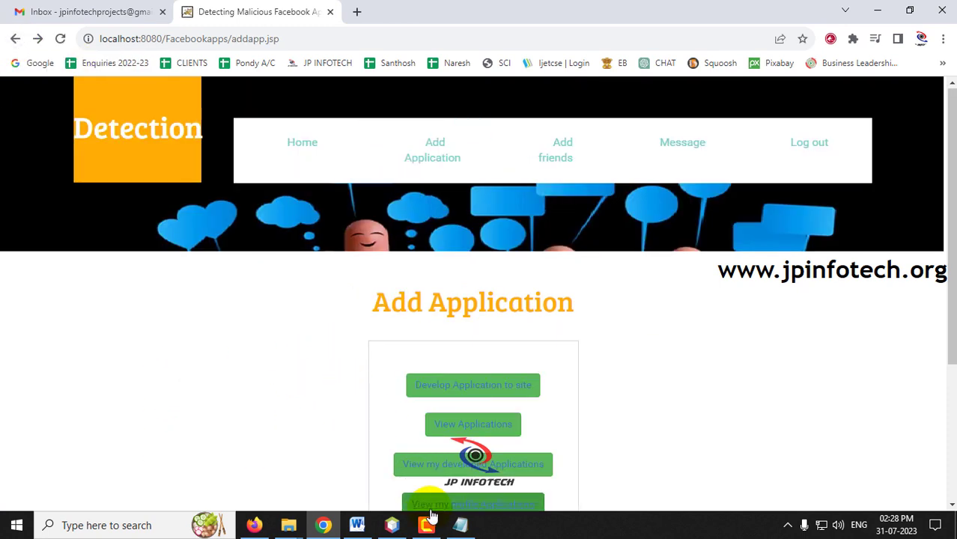
pyautogui.scroll(-2, 598, 443)
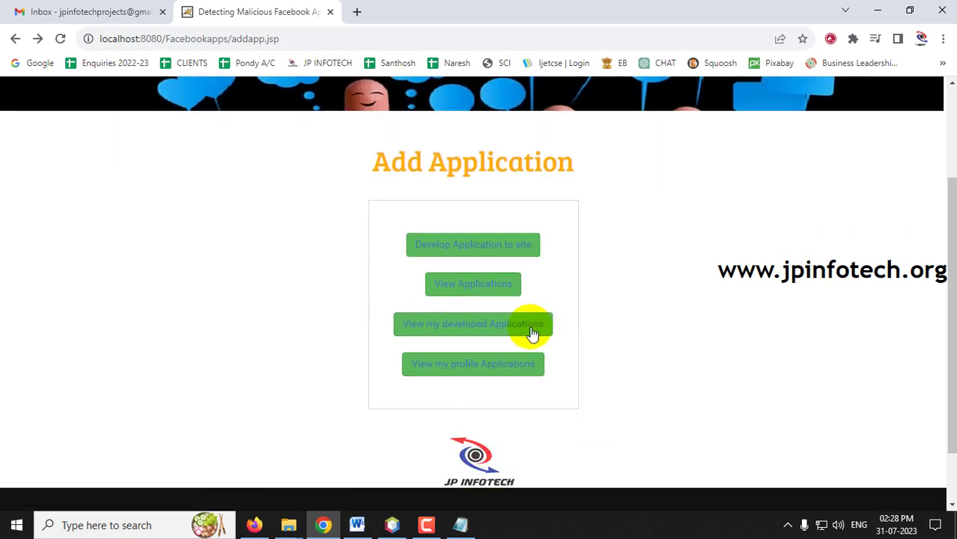
pyautogui.click(481, 365)
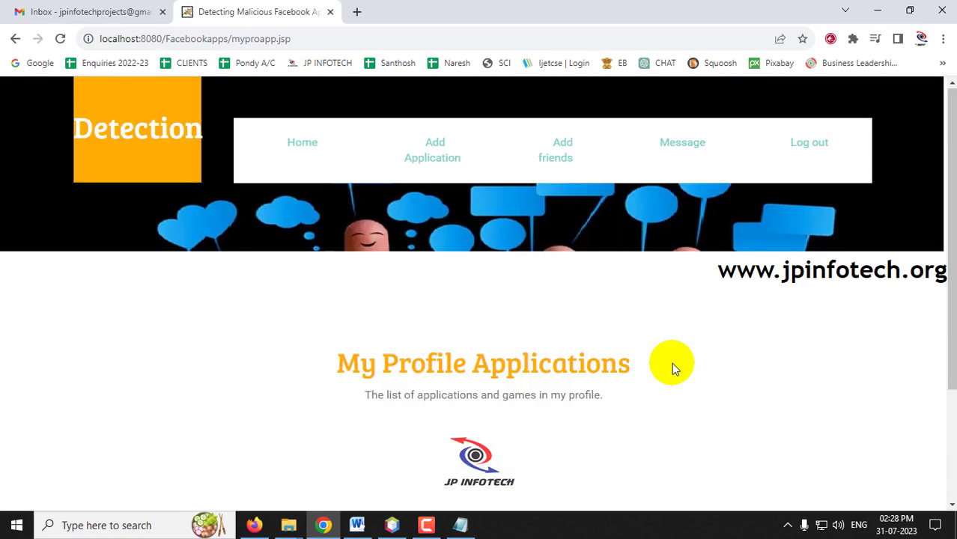
pyautogui.scroll(-1, 363, 283)
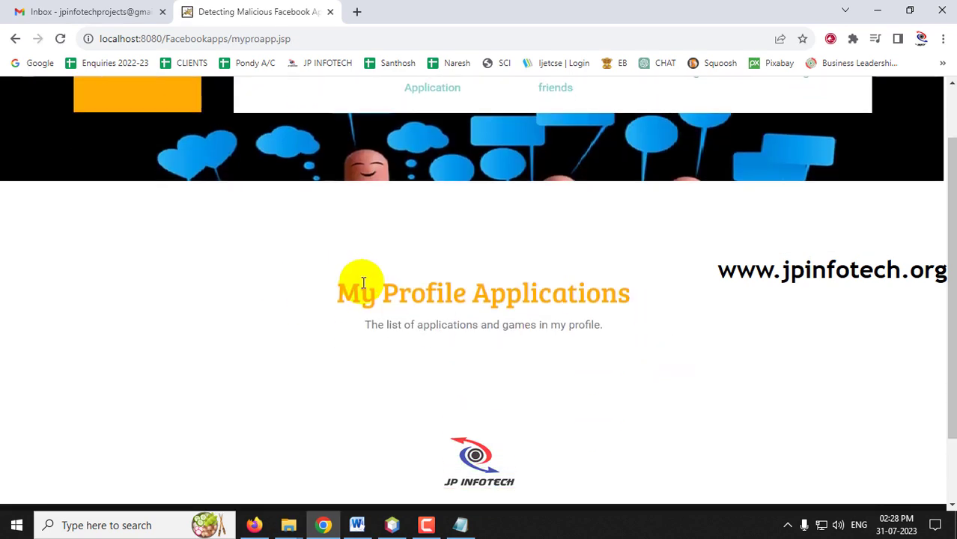
pyautogui.click(14, 38)
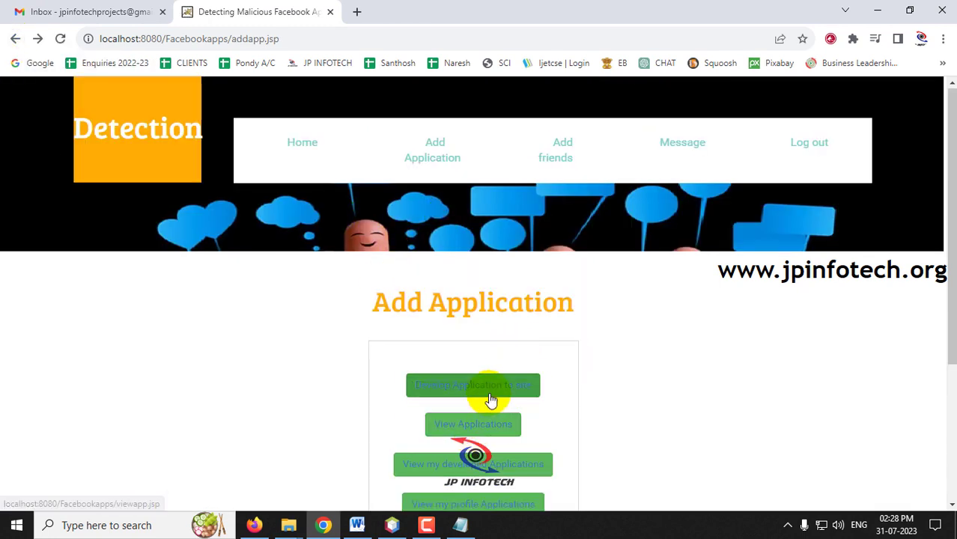
# Step: View all applications again, then return and open the Develop Application form
pyautogui.click(491, 423)
pyautogui.scroll(-1, 442, 368)
pyautogui.scroll(-1, 442, 368)
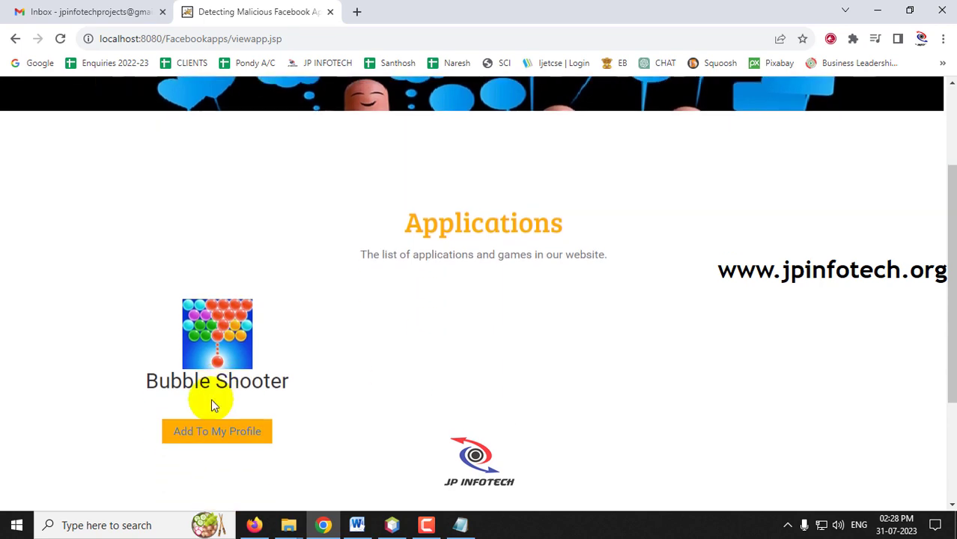
pyautogui.click(13, 38)
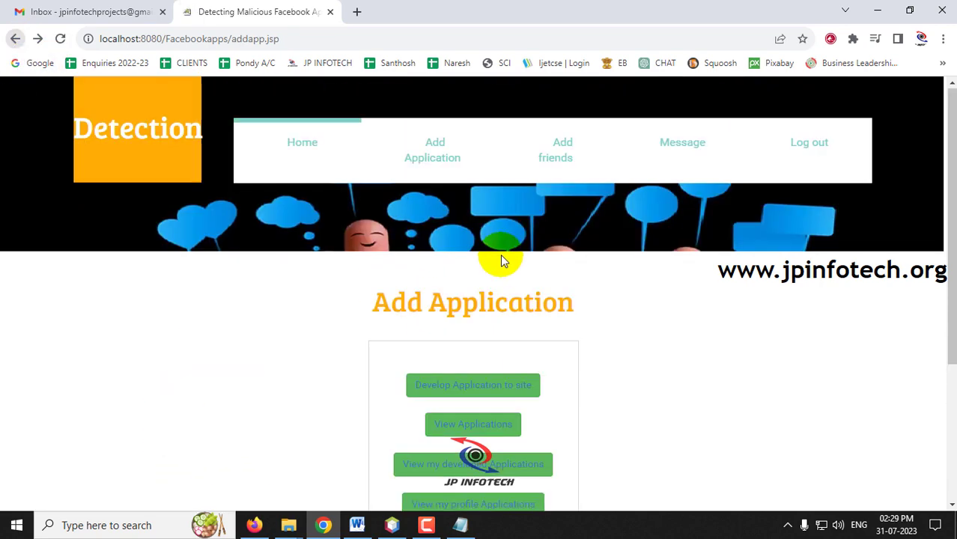
pyautogui.scroll(-2, 495, 300)
pyautogui.scroll(2, 791, 273)
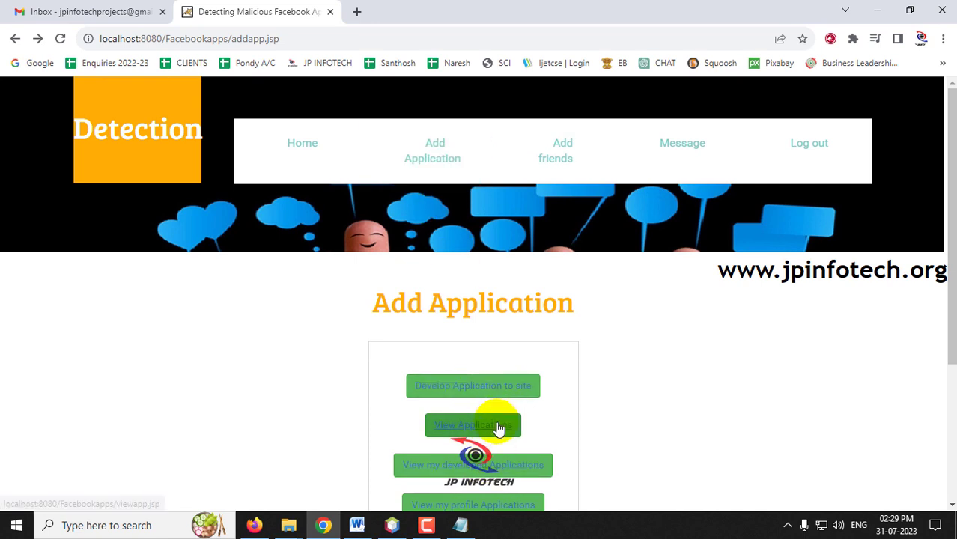
pyautogui.click(486, 385)
# Step: Attach catch the thief.png as the icon and Add and Request Catch the Thief's license
pyautogui.scroll(-2, 493, 372)
pyautogui.scroll(-1, 498, 337)
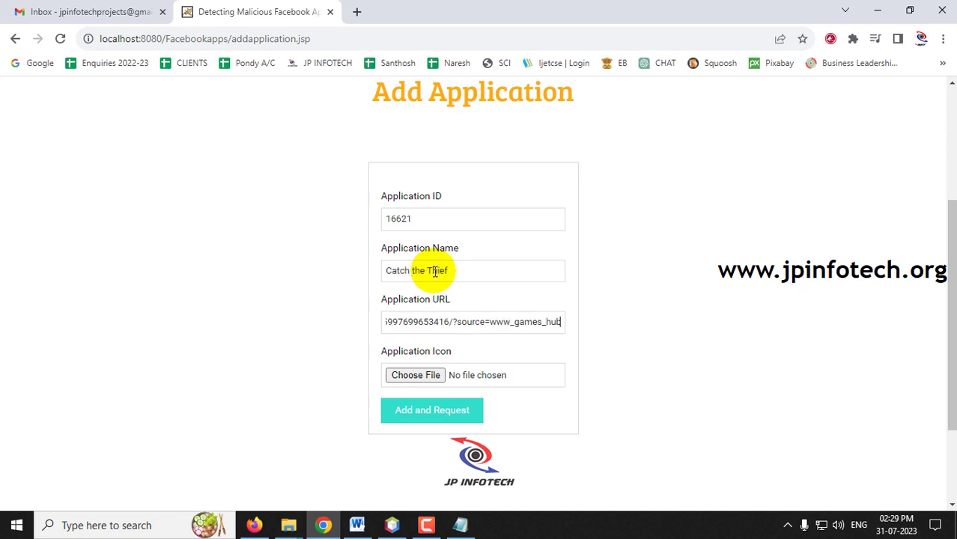
pyautogui.click(447, 379)
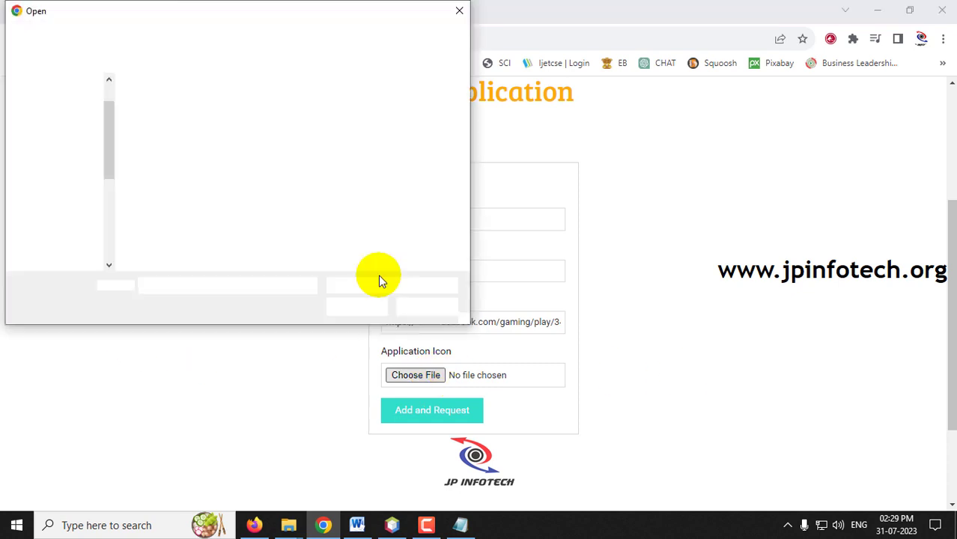
pyautogui.doubleClick(420, 123)
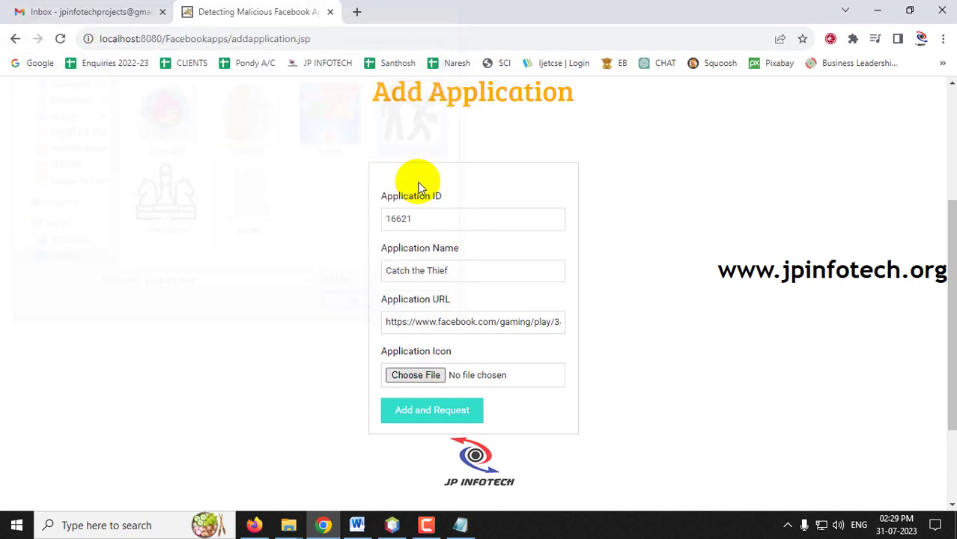
pyautogui.click(434, 413)
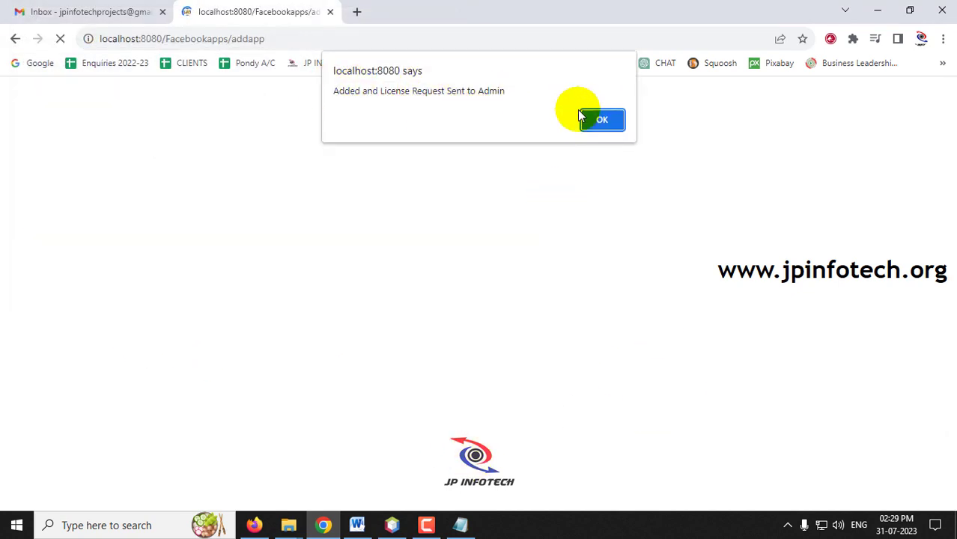
pyautogui.click(603, 122)
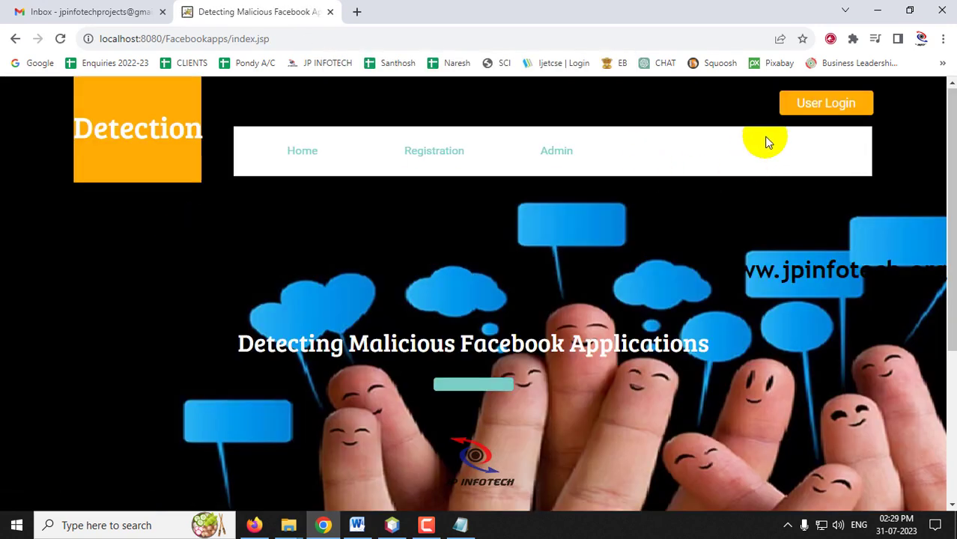
# Step: Log in to the Admin page with the admin credentials, dismissing Chrome's password warning
pyautogui.click(556, 150)
pyautogui.scroll(-2, 440, 328)
pyautogui.scroll(-1, 442, 314)
pyautogui.click(453, 202)
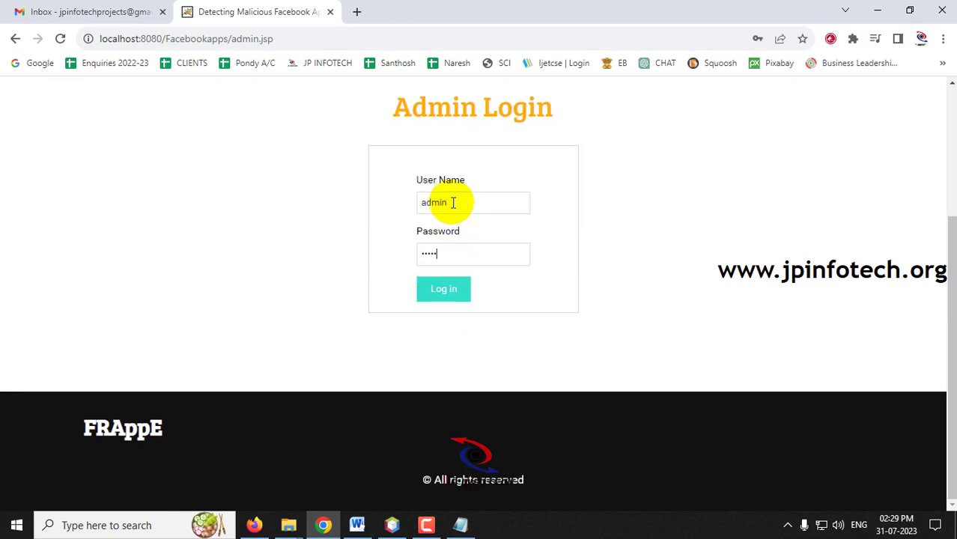
pyautogui.click(436, 302)
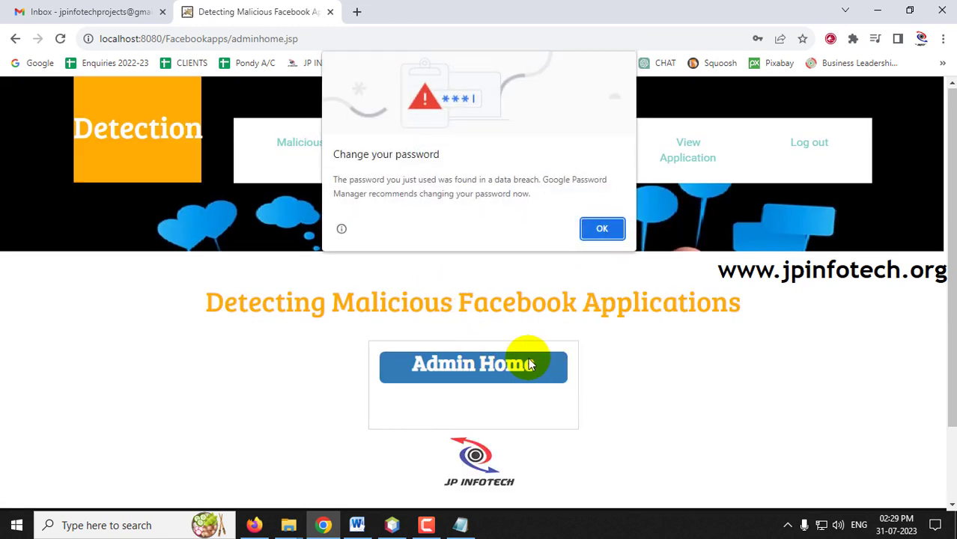
pyautogui.click(601, 229)
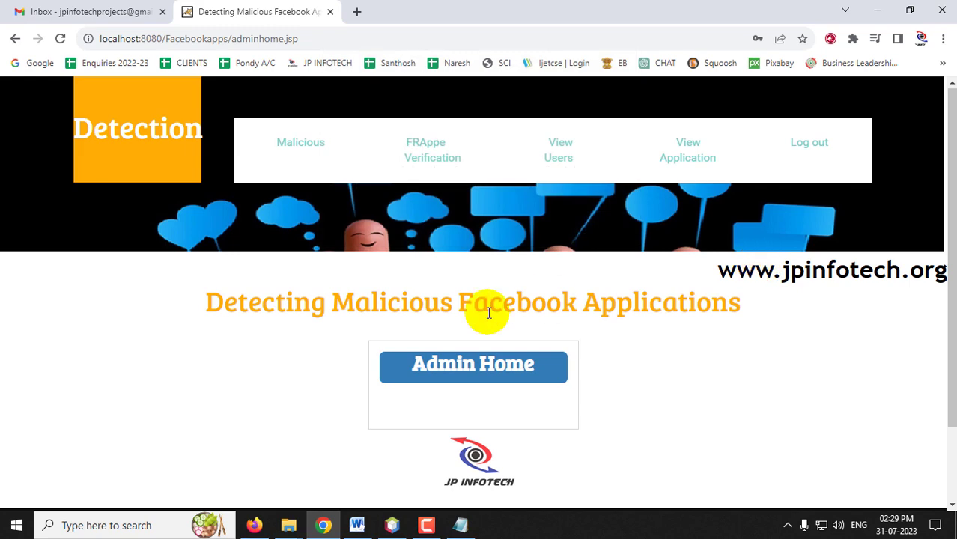
# Step: Open the FRAppe verification list of applications
pyautogui.click(429, 168)
pyautogui.scroll(-2, 605, 272)
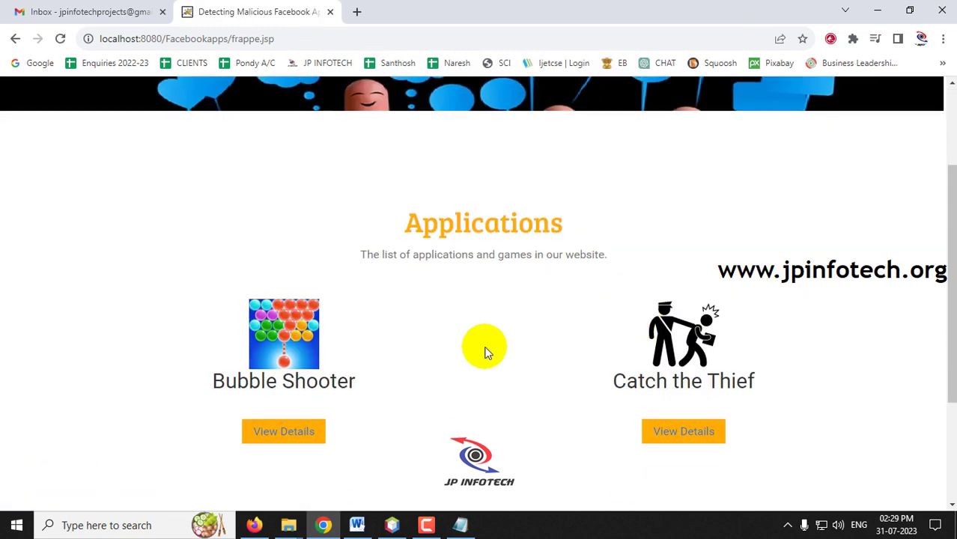
pyautogui.moveTo(408, 233); pyautogui.dragTo(588, 250)
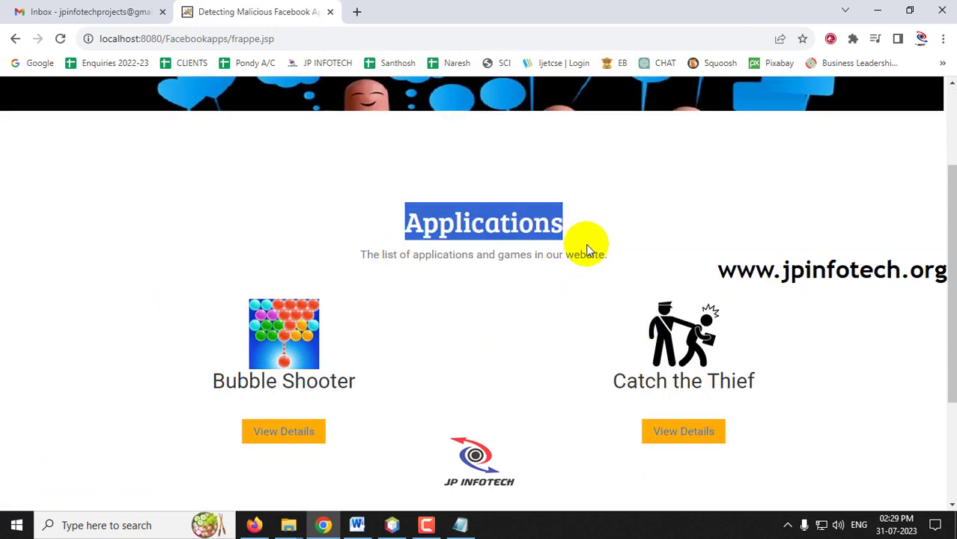
pyautogui.scroll(-1, 824, 268)
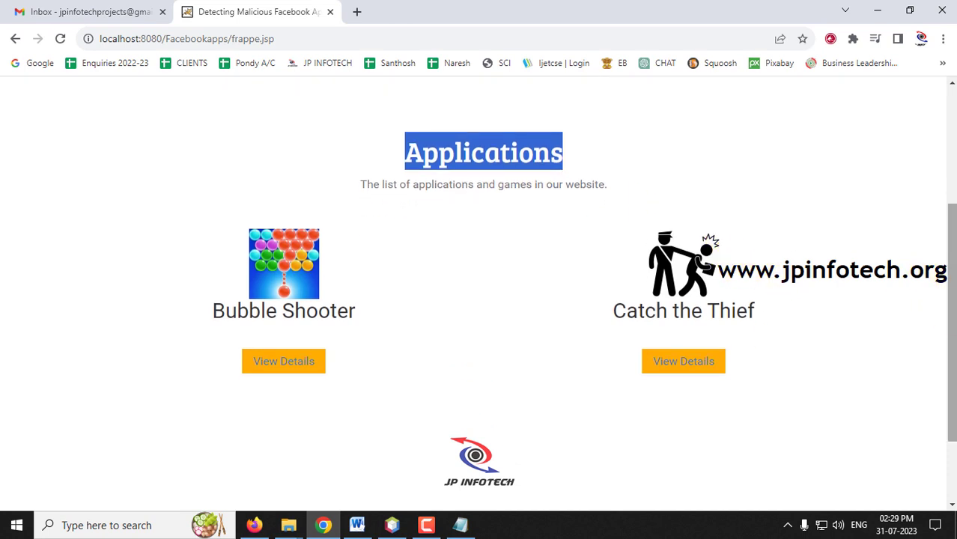
pyautogui.moveTo(951, 313)
pyautogui.mouseDown()
pyautogui.moveTo(948, 278)
pyautogui.moveTo(950, 304)
pyautogui.mouseUp()
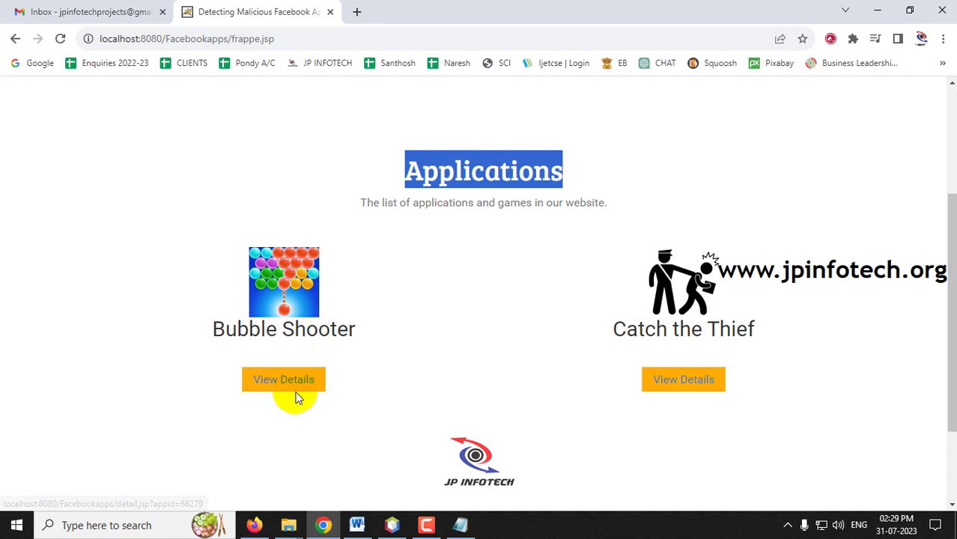
pyautogui.scroll(3, 519, 353)
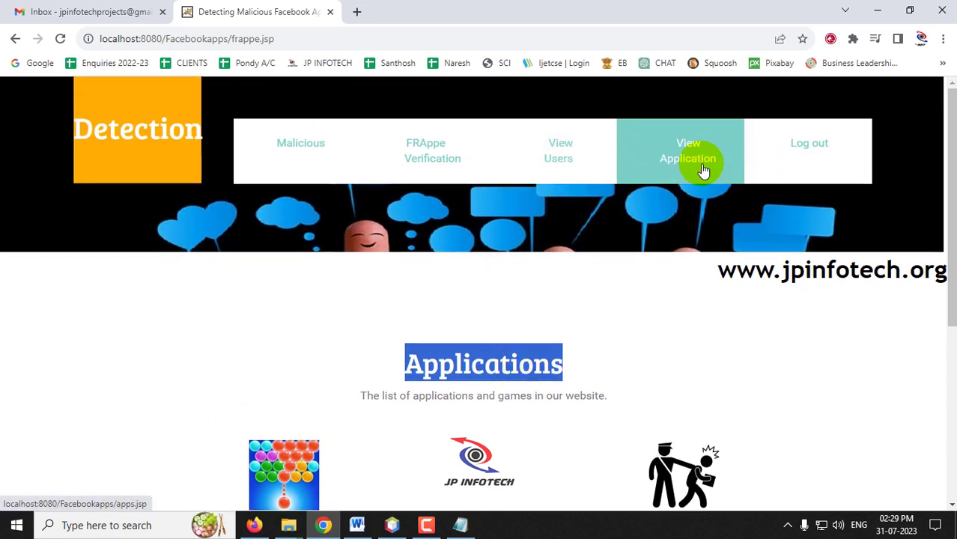
# Step: Review the all-applications table: Bubble Shooter and Catch the Thief, both No_License
pyautogui.click(704, 171)
pyautogui.scroll(-3, 703, 169)
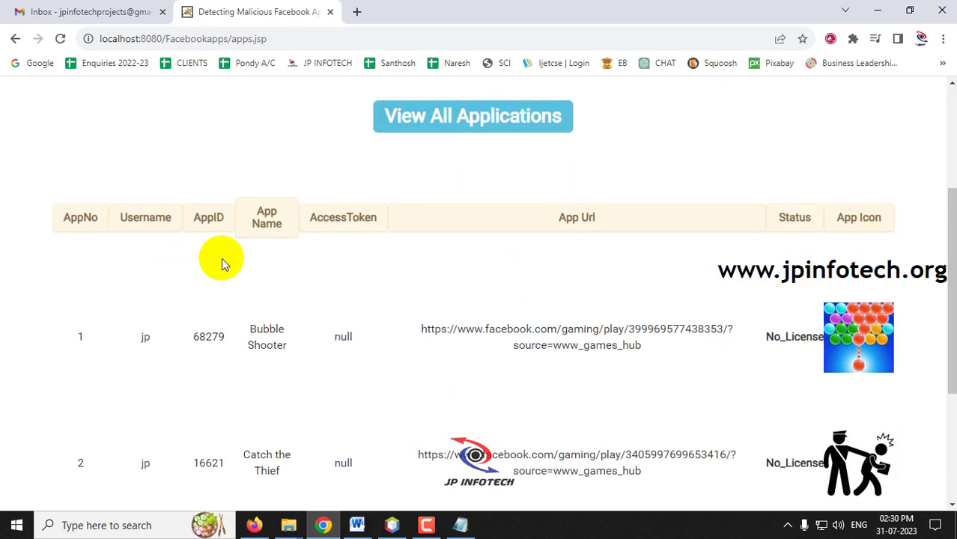
pyautogui.scroll(-2, 225, 265)
pyautogui.scroll(1, 143, 195)
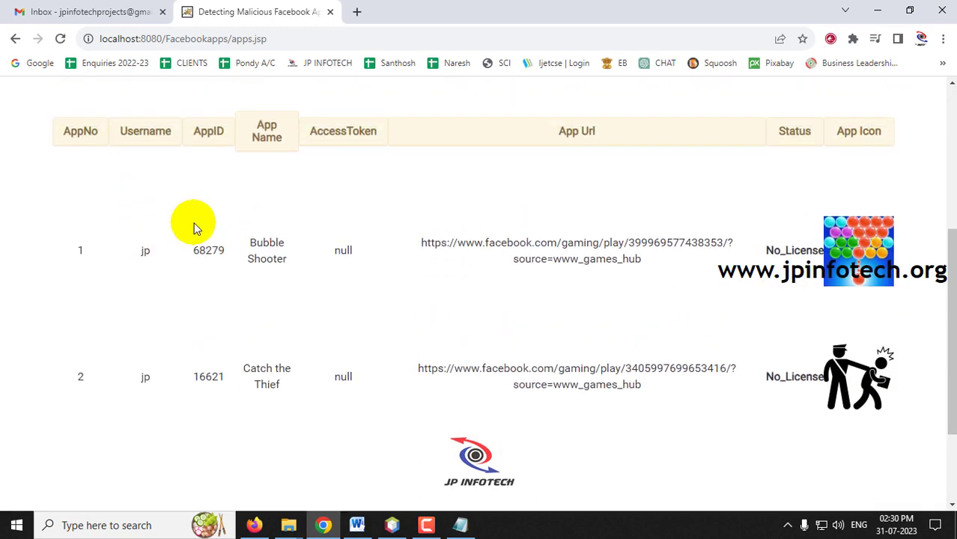
pyautogui.moveTo(152, 275); pyautogui.dragTo(131, 271)
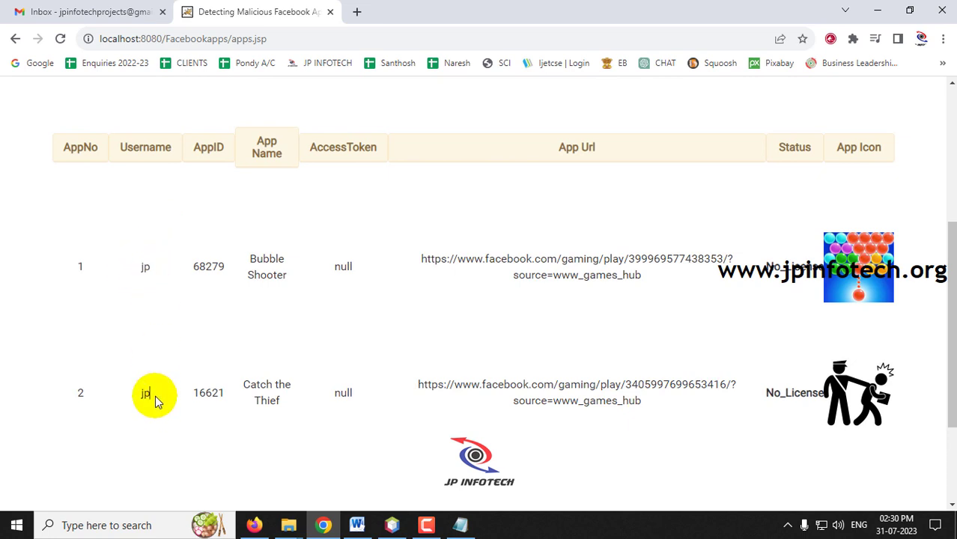
pyautogui.doubleClick(74, 264)
pyautogui.doubleClick(77, 395)
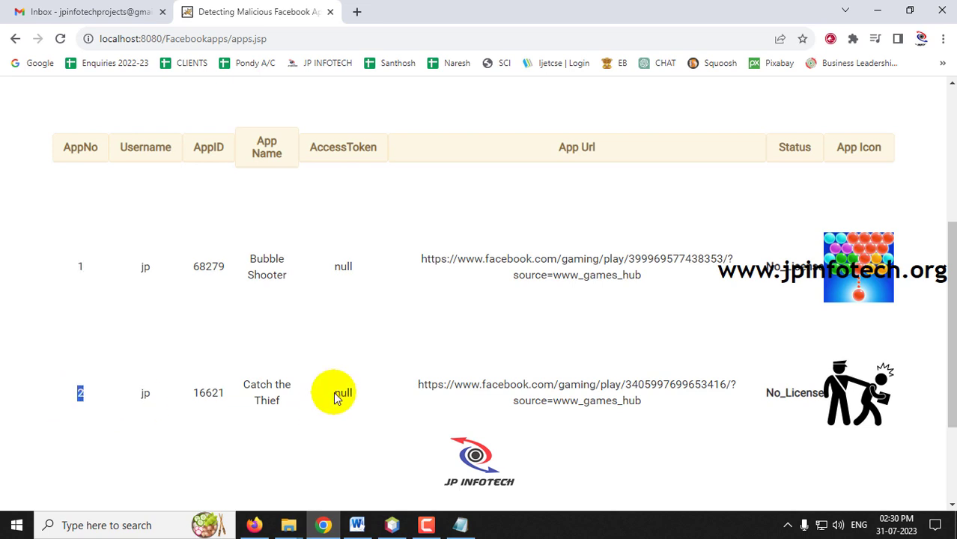
pyautogui.moveTo(249, 260); pyautogui.dragTo(278, 263)
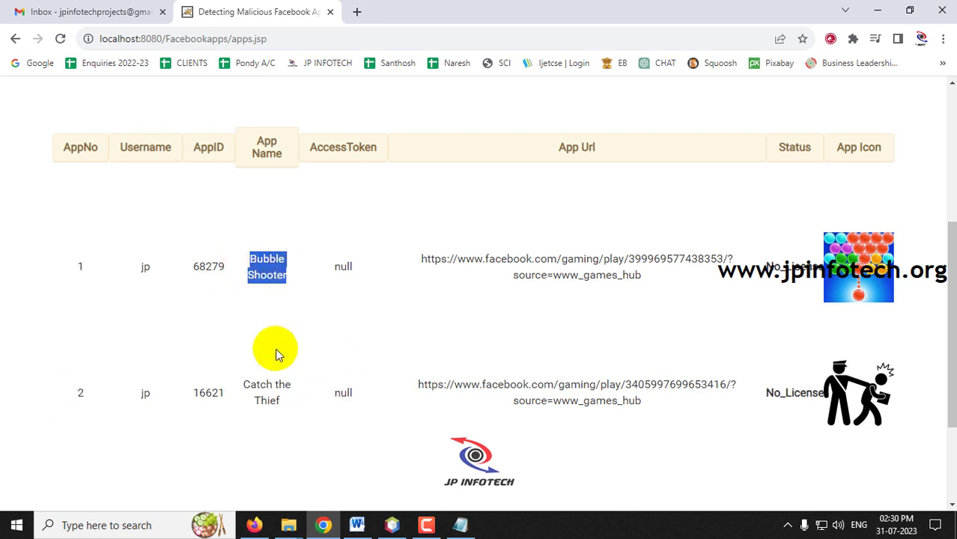
pyautogui.moveTo(247, 382); pyautogui.dragTo(291, 404)
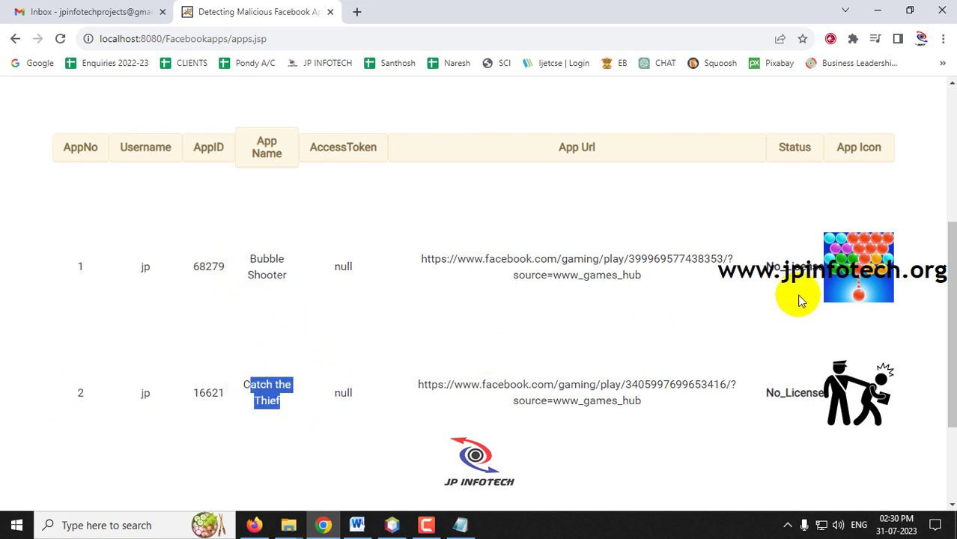
pyautogui.moveTo(779, 147); pyautogui.dragTo(800, 148)
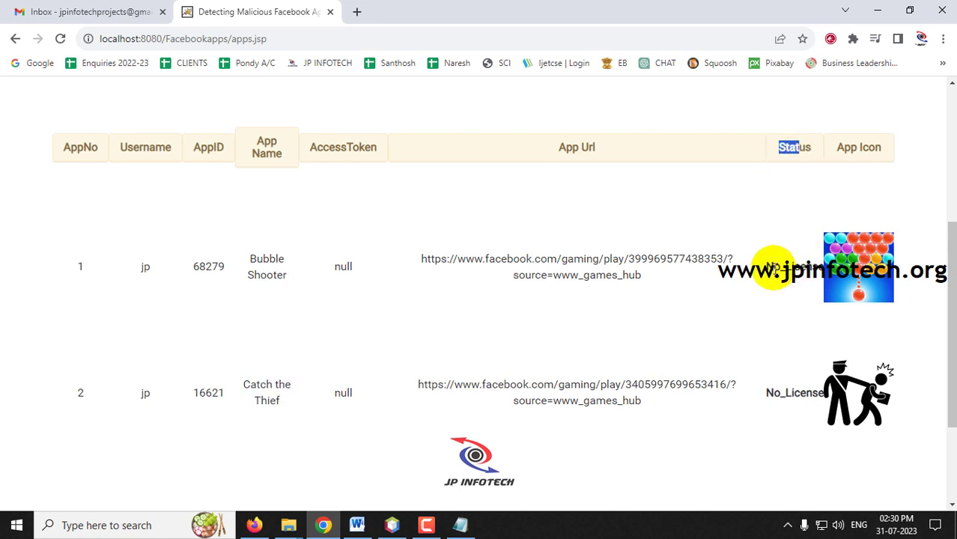
pyautogui.moveTo(766, 267); pyautogui.dragTo(807, 267)
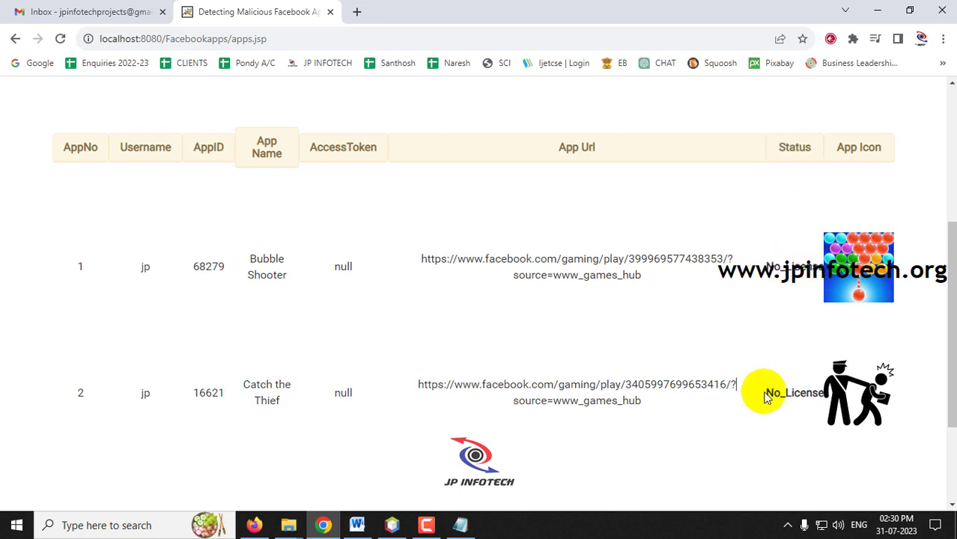
pyautogui.moveTo(766, 397); pyautogui.dragTo(822, 395)
pyautogui.click(797, 395)
# Step: Run FRAppE Verification on Bubble Shooter's details to activate its licence and acknowledge the alert
pyautogui.scroll(3, 710, 372)
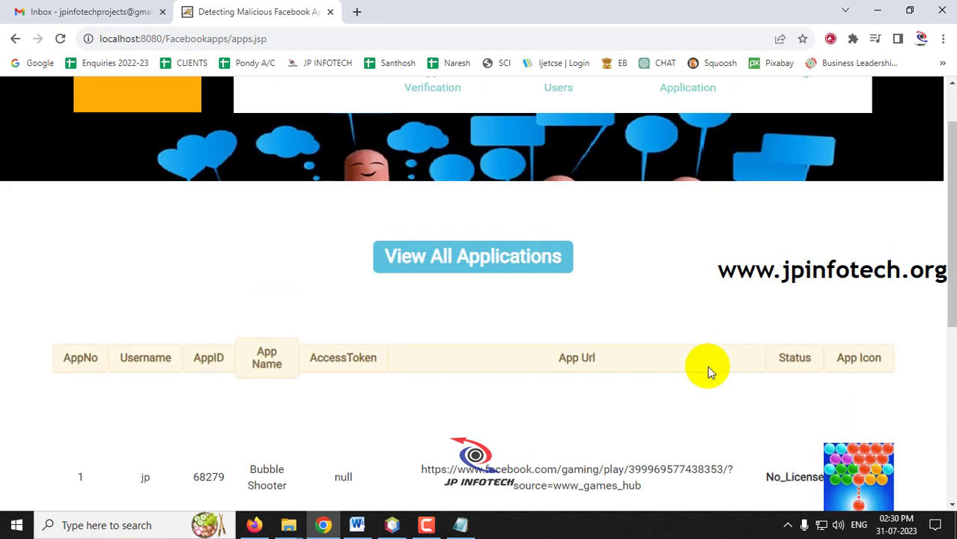
pyautogui.scroll(1, 393, 252)
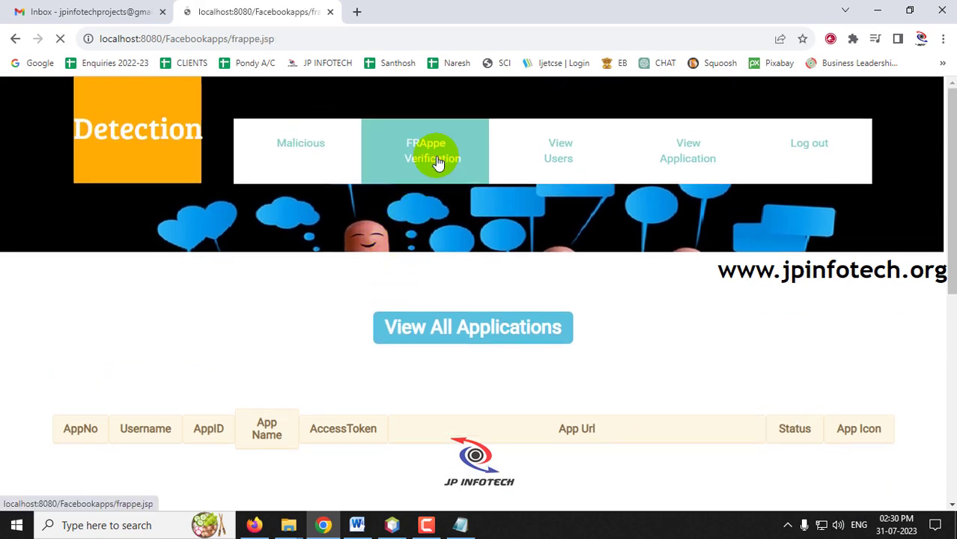
pyautogui.scroll(-2, 587, 325)
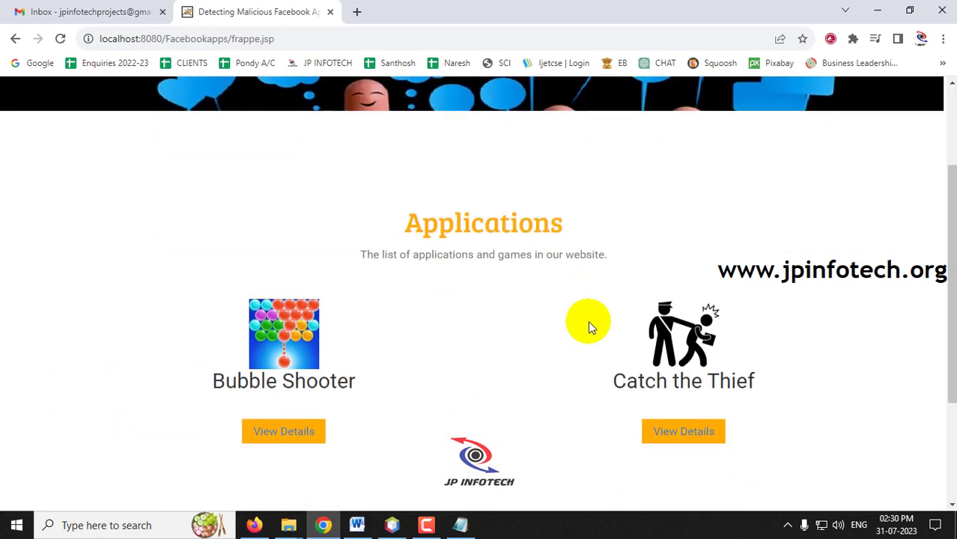
pyautogui.click(289, 433)
pyautogui.scroll(-3, 445, 375)
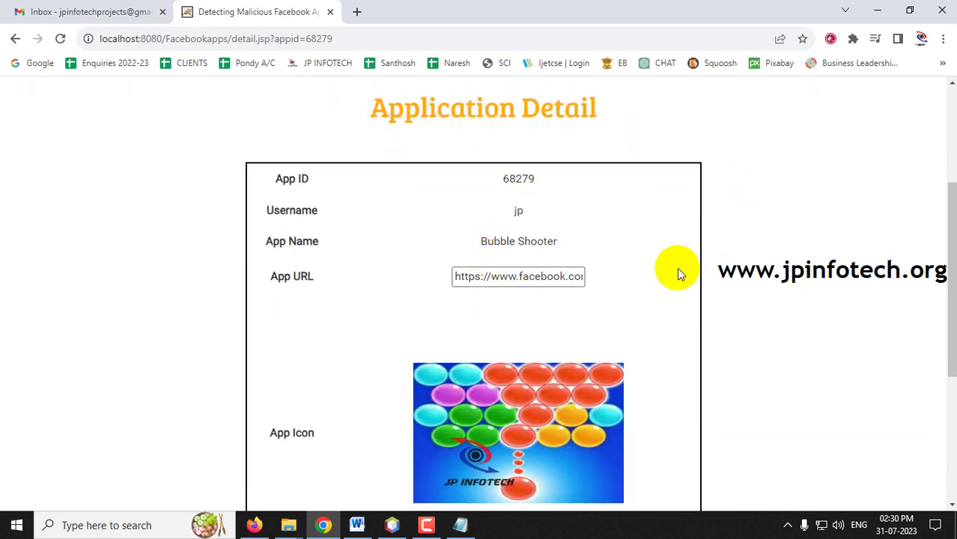
pyautogui.scroll(-1, 736, 275)
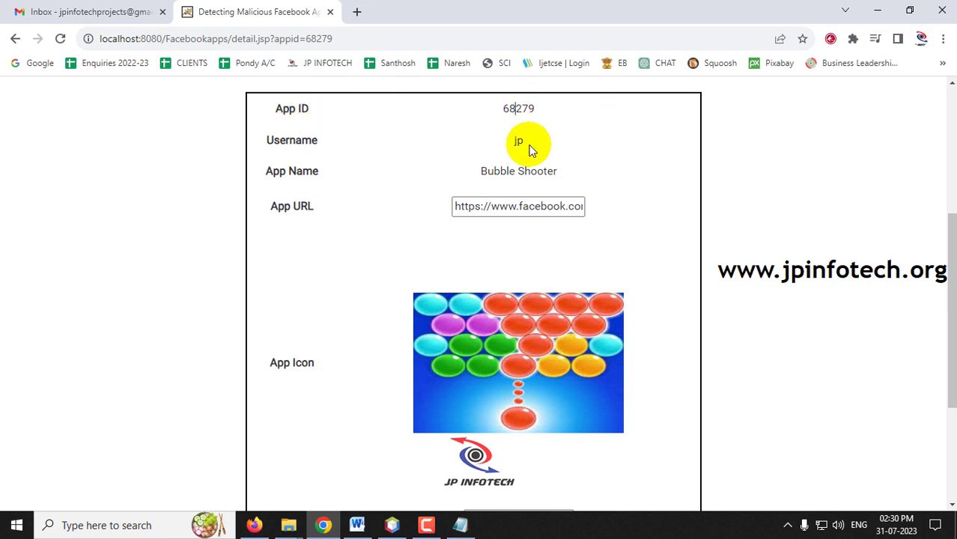
pyautogui.moveTo(498, 203); pyautogui.dragTo(600, 258)
pyautogui.scroll(-3, 494, 316)
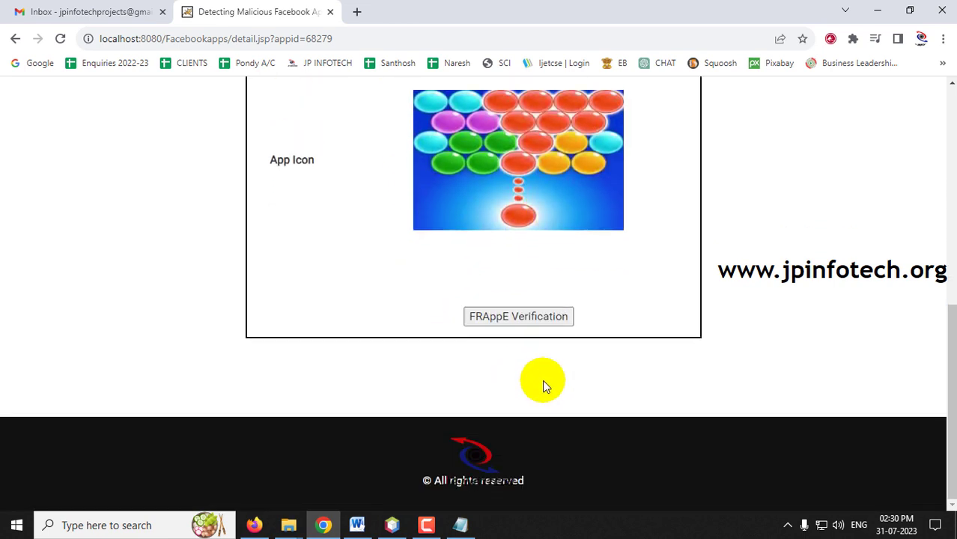
pyautogui.click(534, 325)
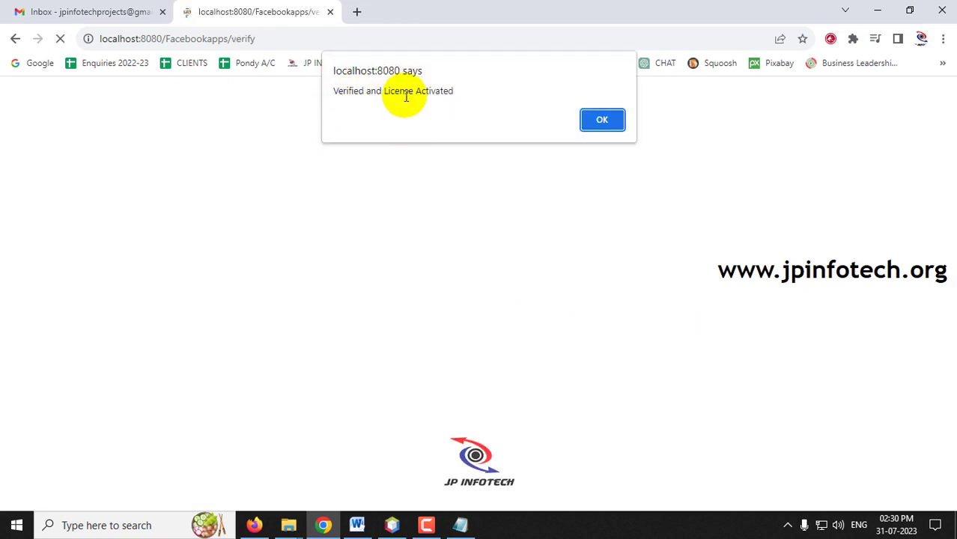
pyautogui.click(587, 126)
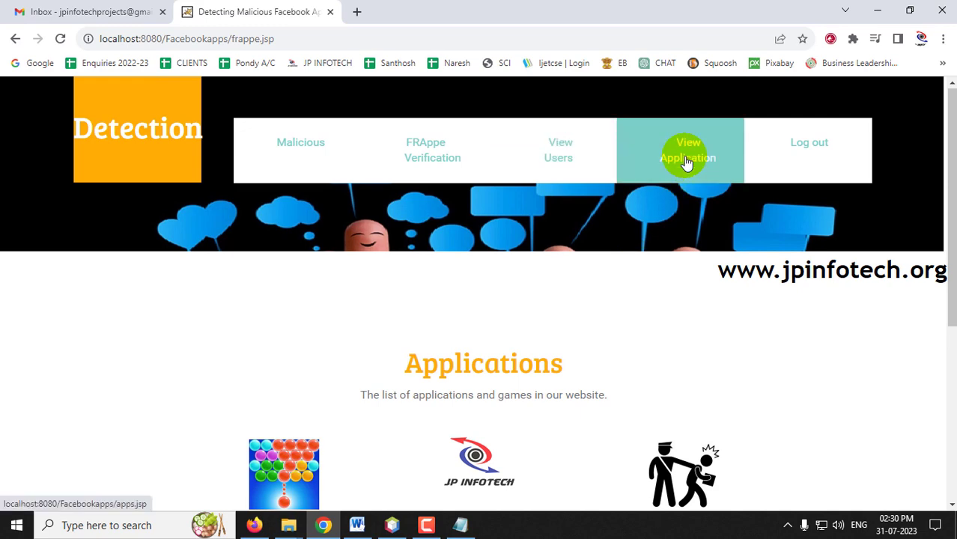
# Step: Check Catch the Thief's No_License status, then open its details from the FRAppe verification list
pyautogui.scroll(-10, 708, 232)
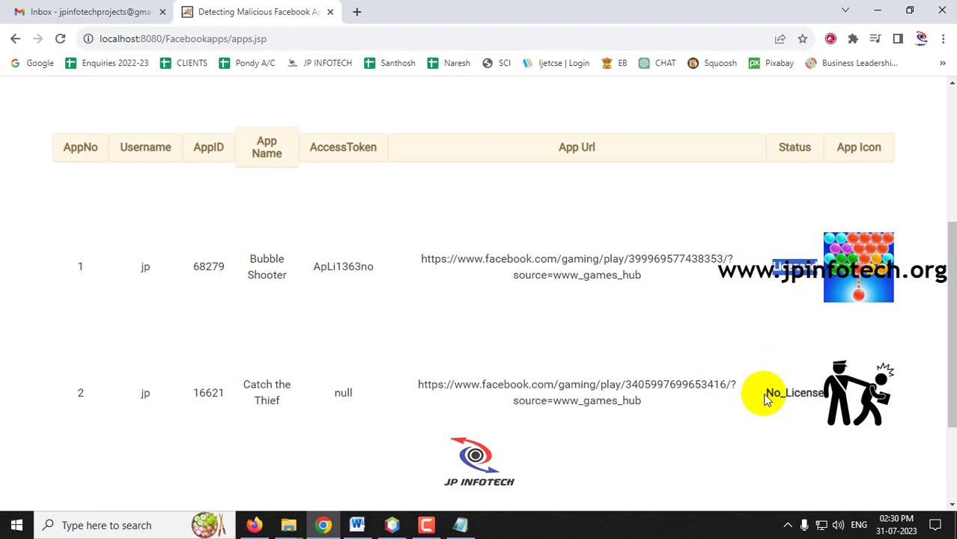
pyautogui.moveTo(765, 393); pyautogui.dragTo(814, 396)
pyautogui.scroll(10, 323, 254)
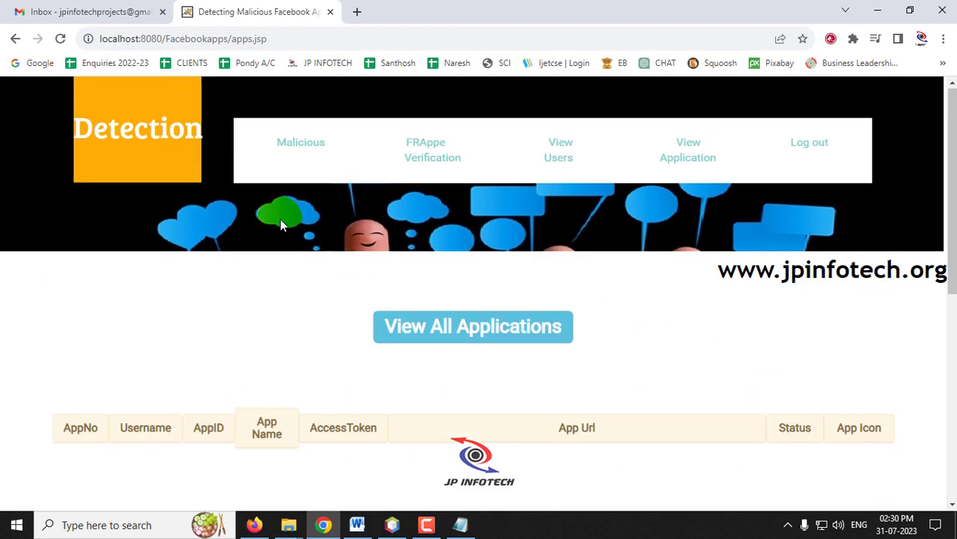
pyautogui.click(440, 163)
pyautogui.scroll(-3, 504, 289)
pyautogui.click(682, 361)
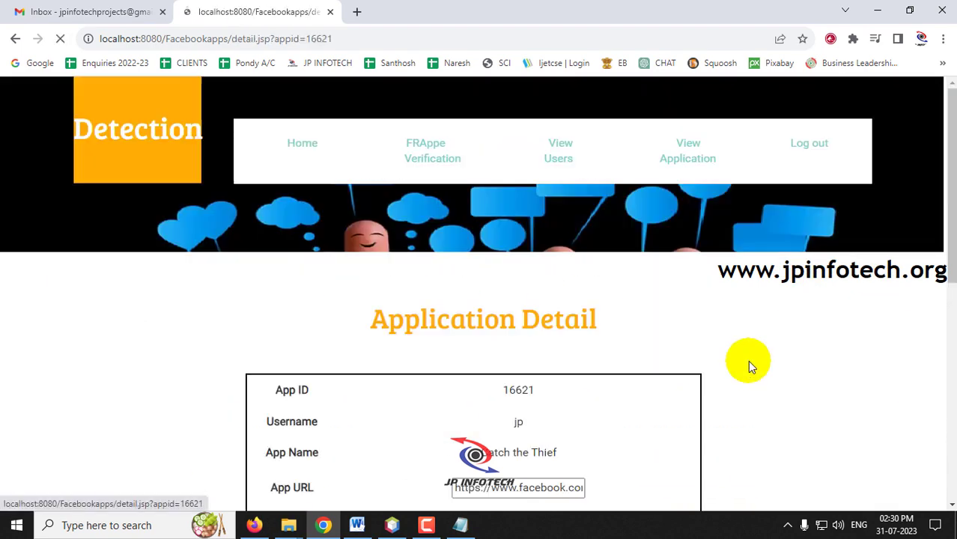
# Step: Verify Catch the Thief with FRAppE and confirm the licence activation alert
pyautogui.scroll(-3, 725, 346)
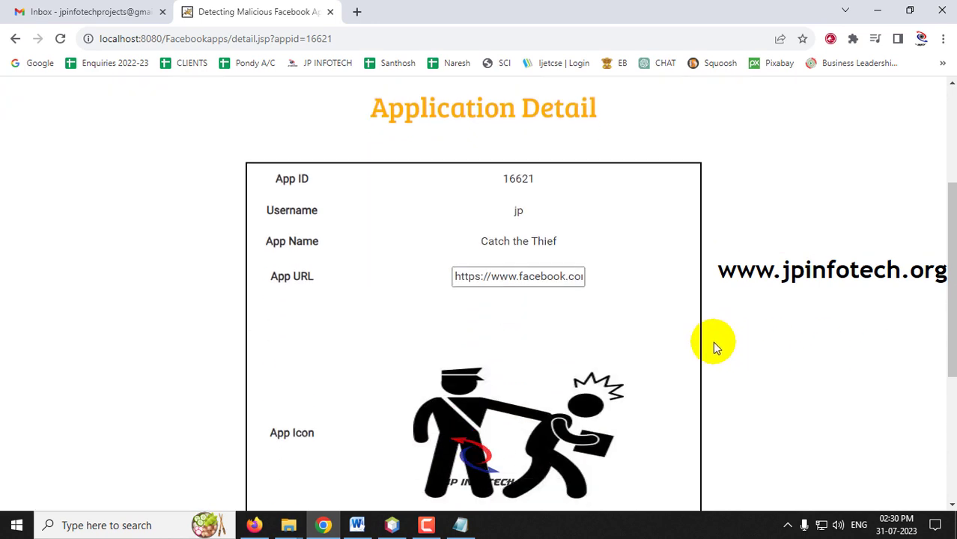
pyautogui.scroll(-1, 713, 342)
pyautogui.moveTo(510, 109); pyautogui.dragTo(527, 105)
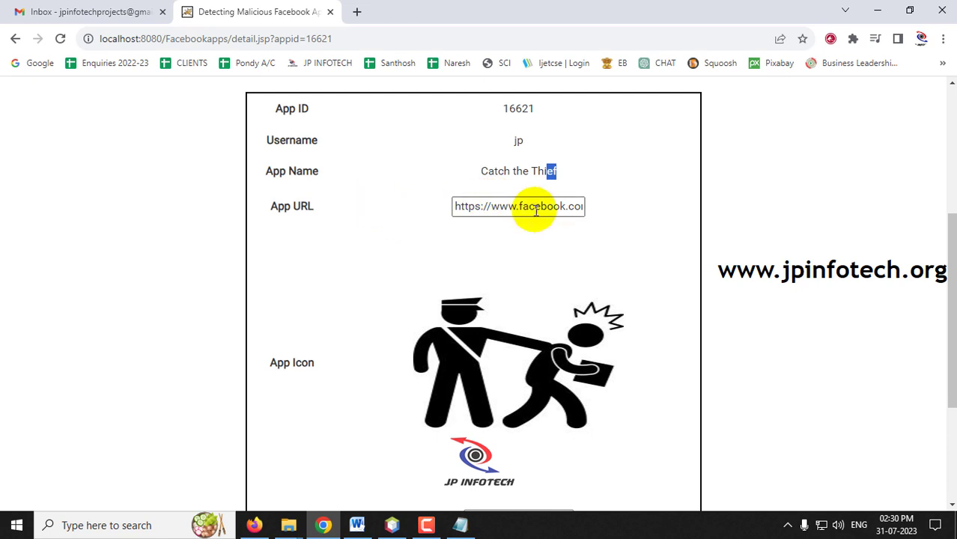
pyautogui.scroll(-2, 521, 253)
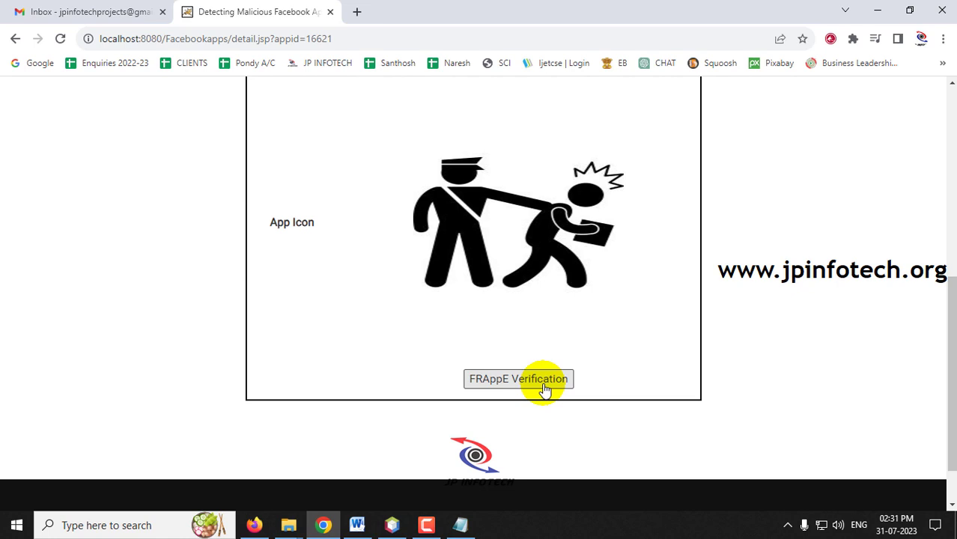
pyautogui.click(588, 122)
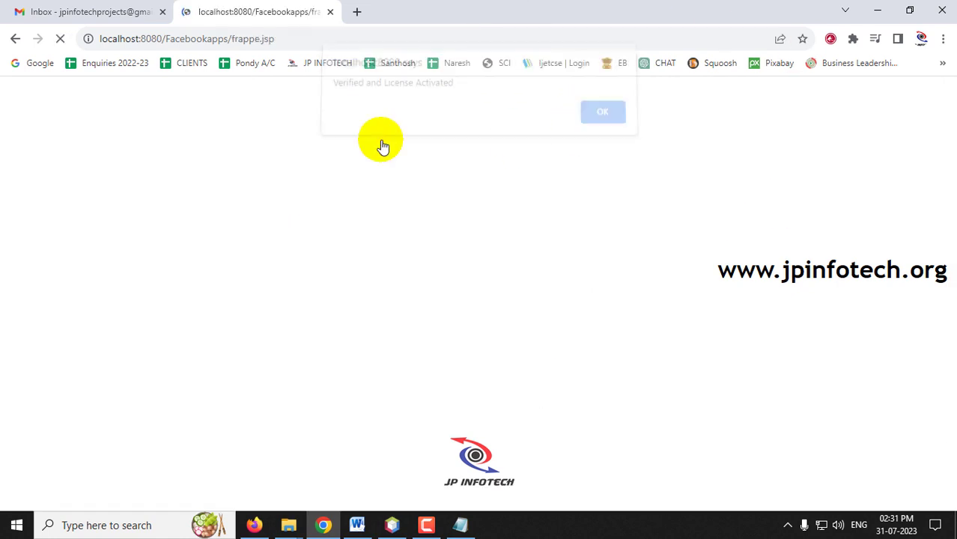
# Step: Review the all-applications table listing both apps as Licensed with access tokens
pyautogui.click(684, 175)
pyautogui.scroll(-5, 658, 262)
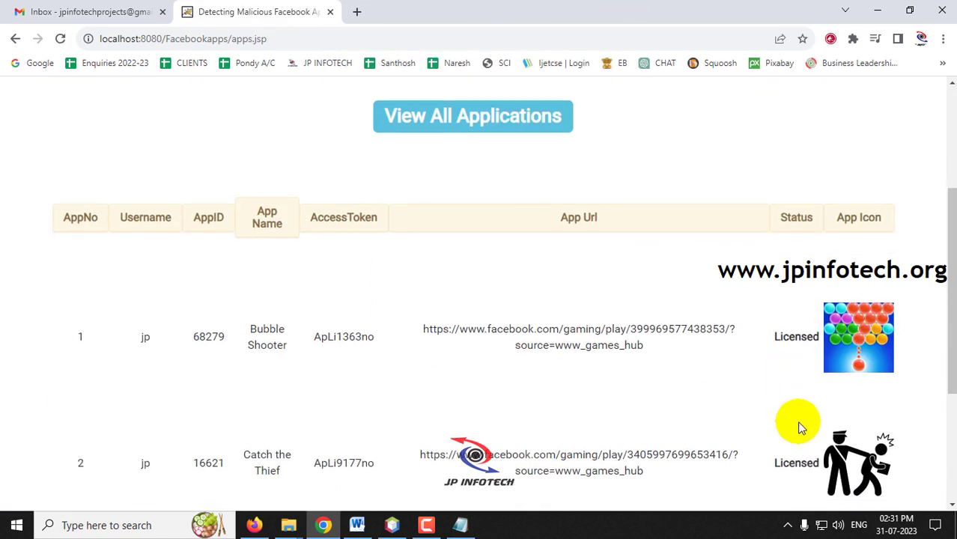
pyautogui.scroll(4, 755, 376)
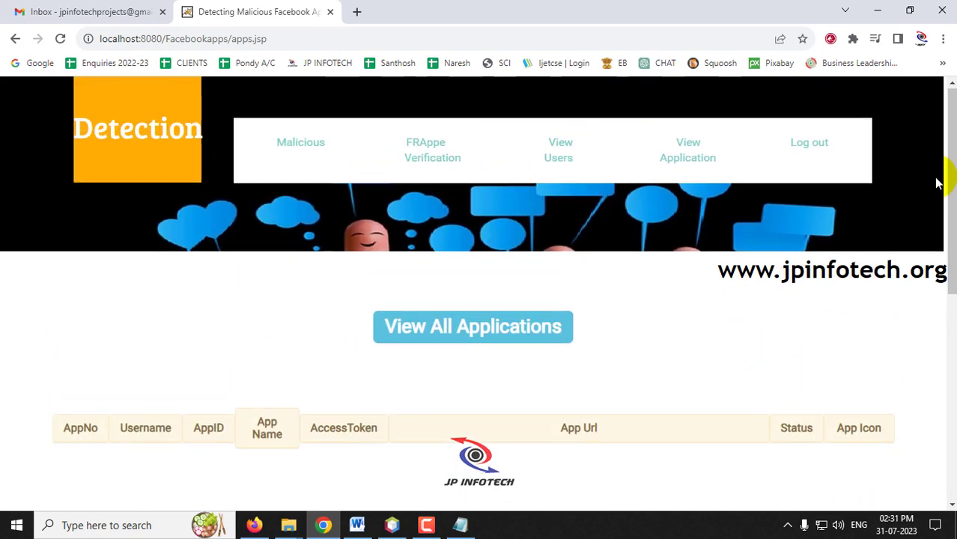